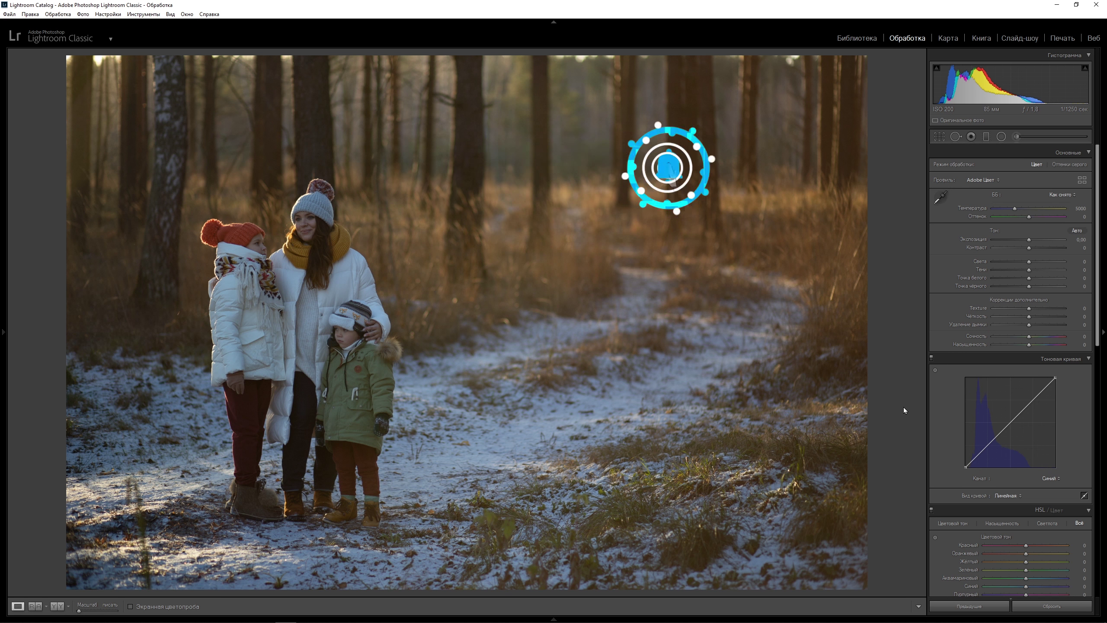
# Step: Crop the family photo to a portrait 4x5 frame centred on the mother and children
pyautogui.click(940, 137)
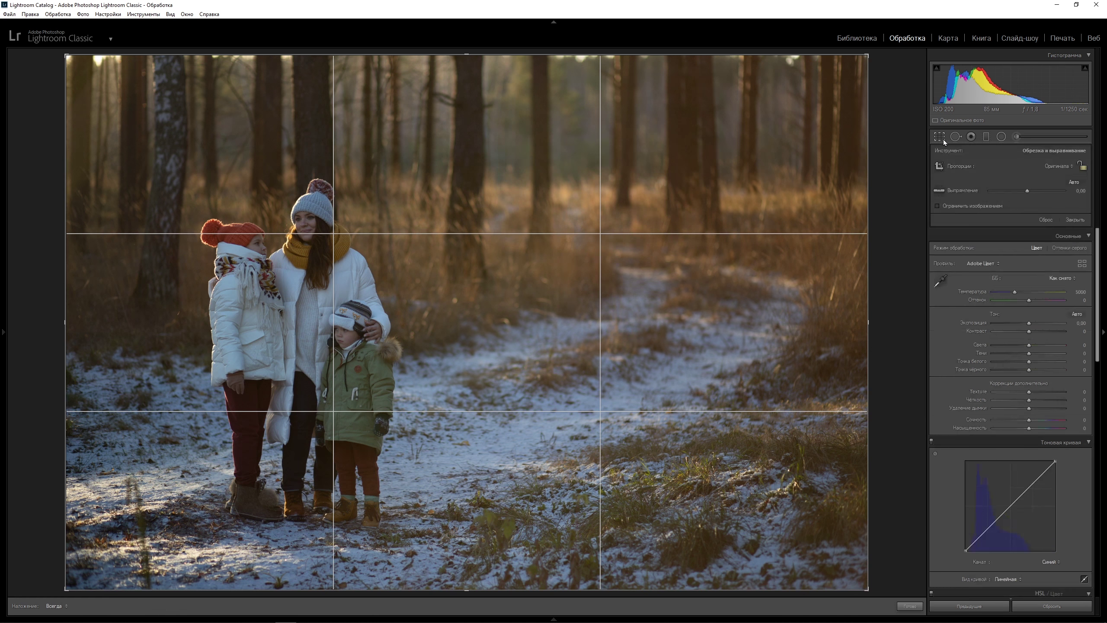
pyautogui.click(1072, 166)
pyautogui.click(1028, 218)
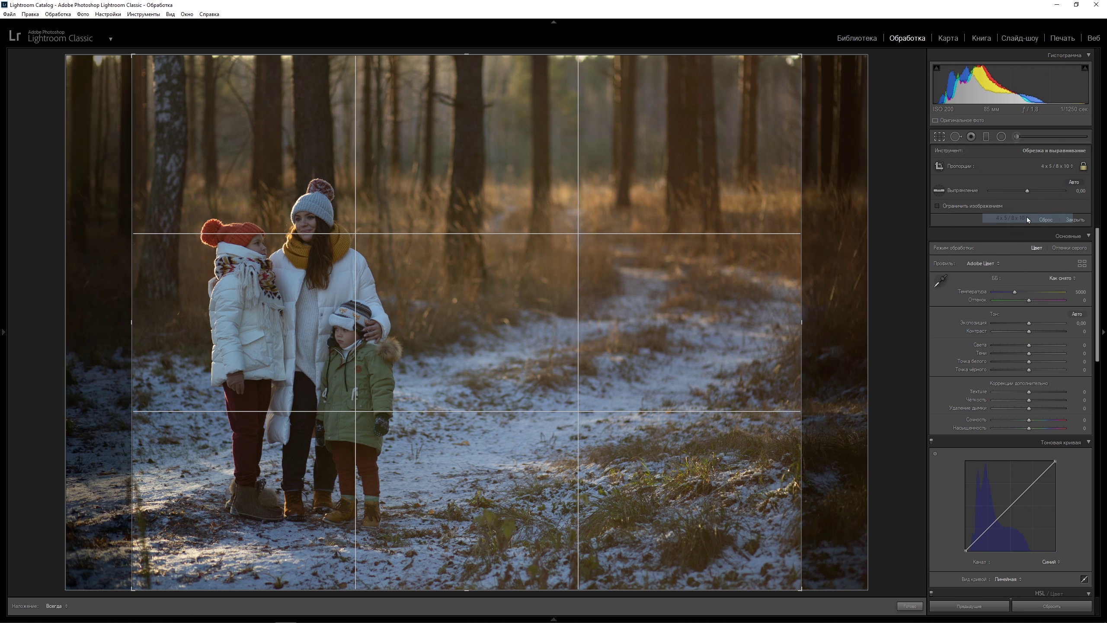
pyautogui.moveTo(801, 55); pyautogui.dragTo(558, 63)
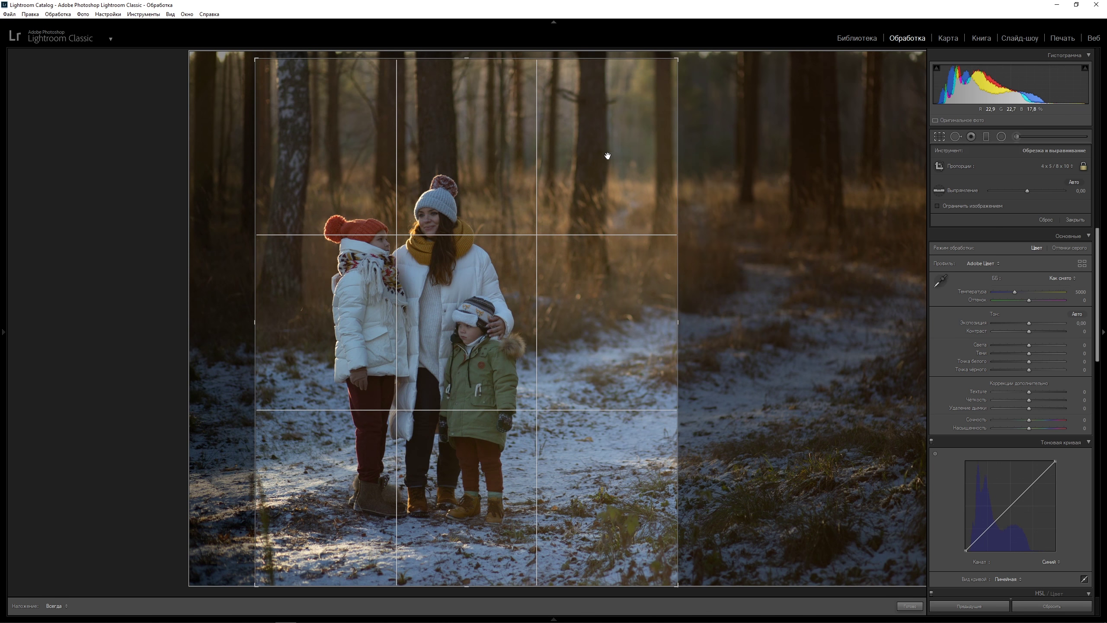
pyautogui.moveTo(602, 158); pyautogui.dragTo(629, 153)
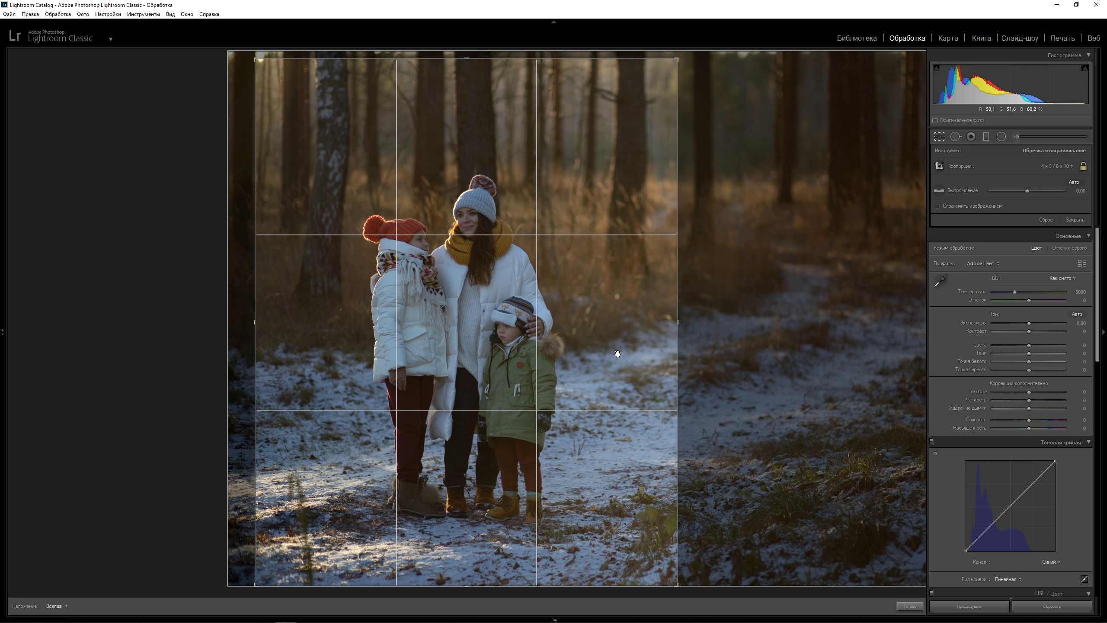
pyautogui.press('Return')
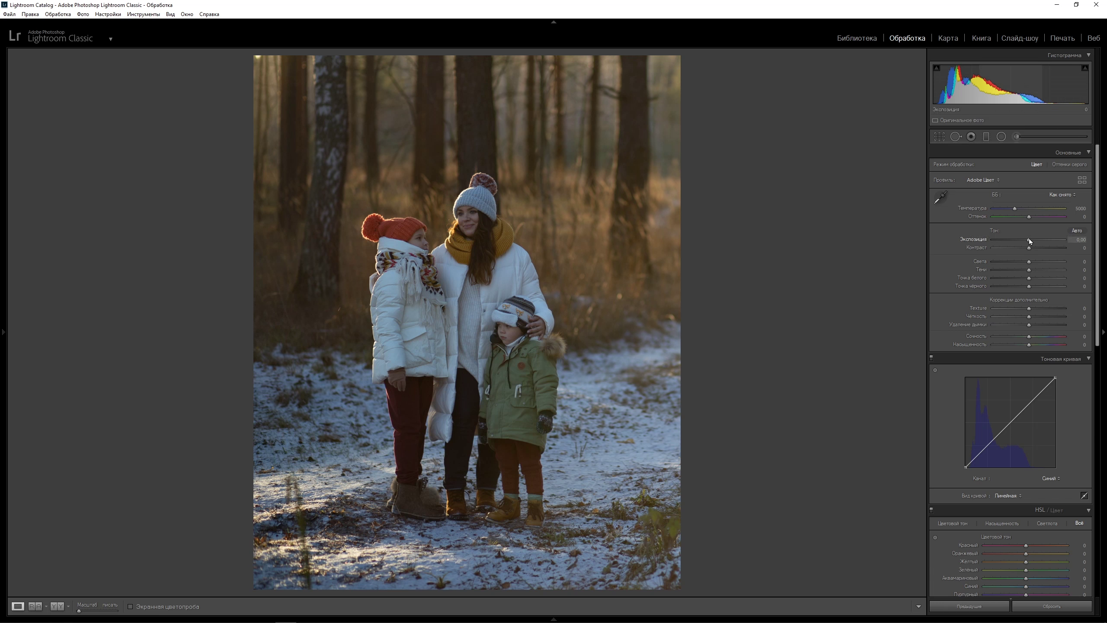
# Step: Set Exposure +0.60, warm the Temperature, Highlights −70, Shadows +60, Whites −15 and Vibrance −15
pyautogui.click(1077, 239)
pyautogui.write('0,4')
pyautogui.press('Return')
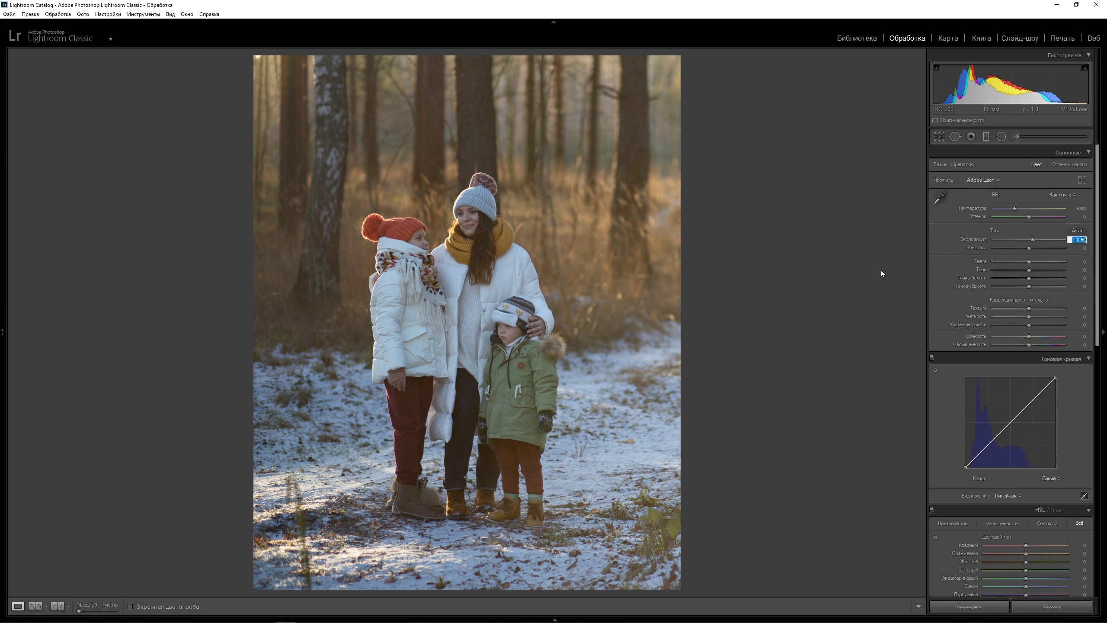
pyautogui.moveTo(1015, 209); pyautogui.dragTo(1018, 209)
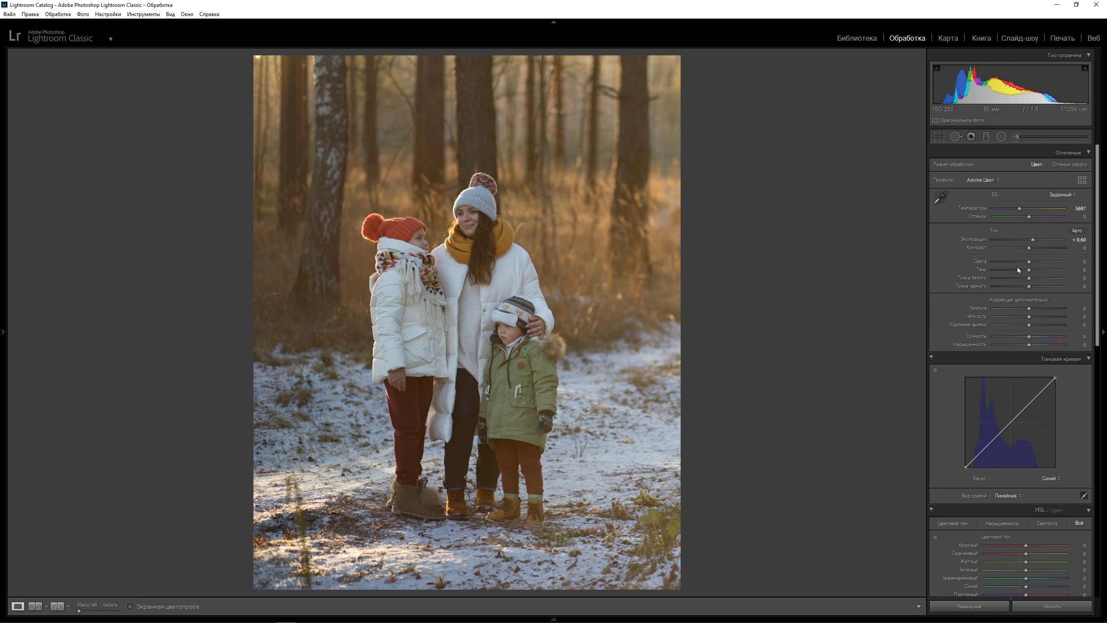
pyautogui.moveTo(1029, 262); pyautogui.dragTo(1003, 262)
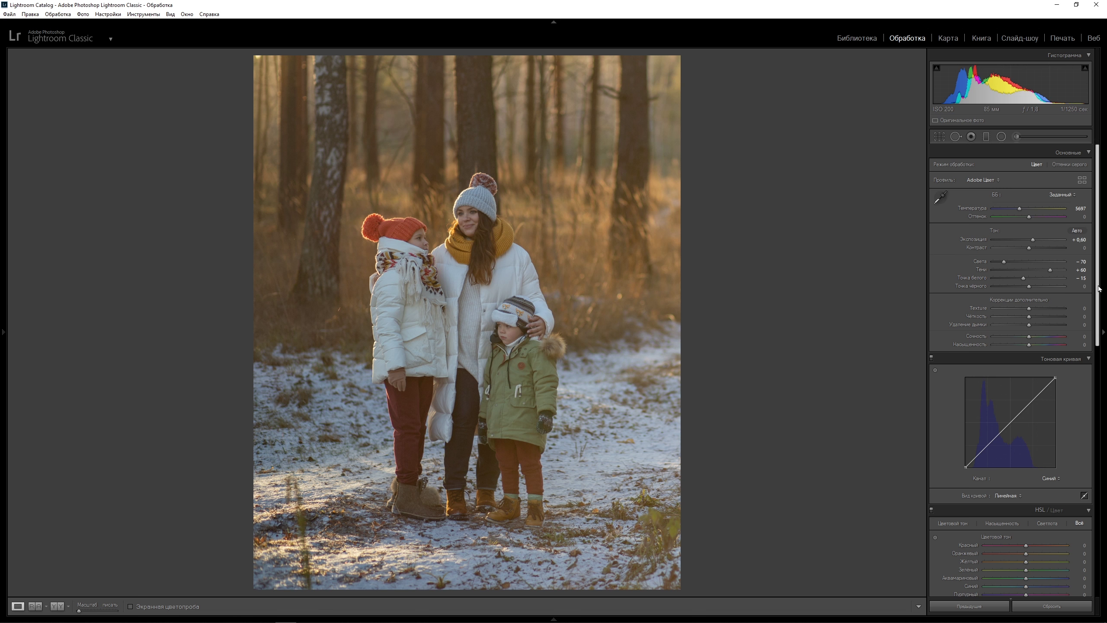
pyautogui.moveTo(1098, 288); pyautogui.dragTo(1096, 307)
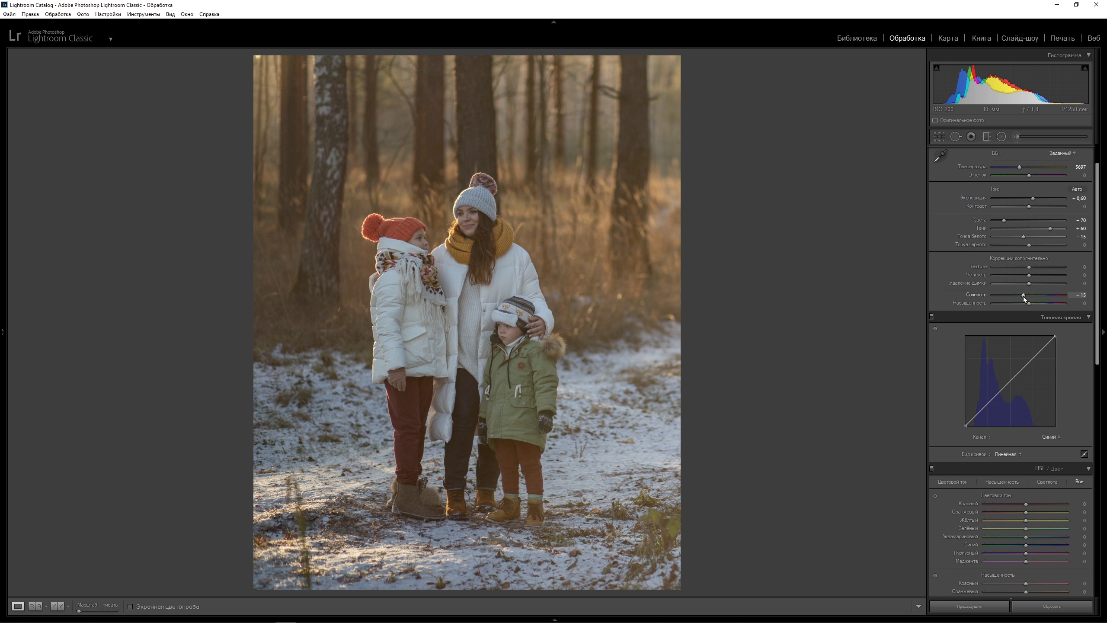
pyautogui.moveTo(1029, 304); pyautogui.dragTo(1031, 304)
# Step: Shape the RGB tone curve into an S with three points, lowered whites and lifted blacks
pyautogui.click(1051, 436)
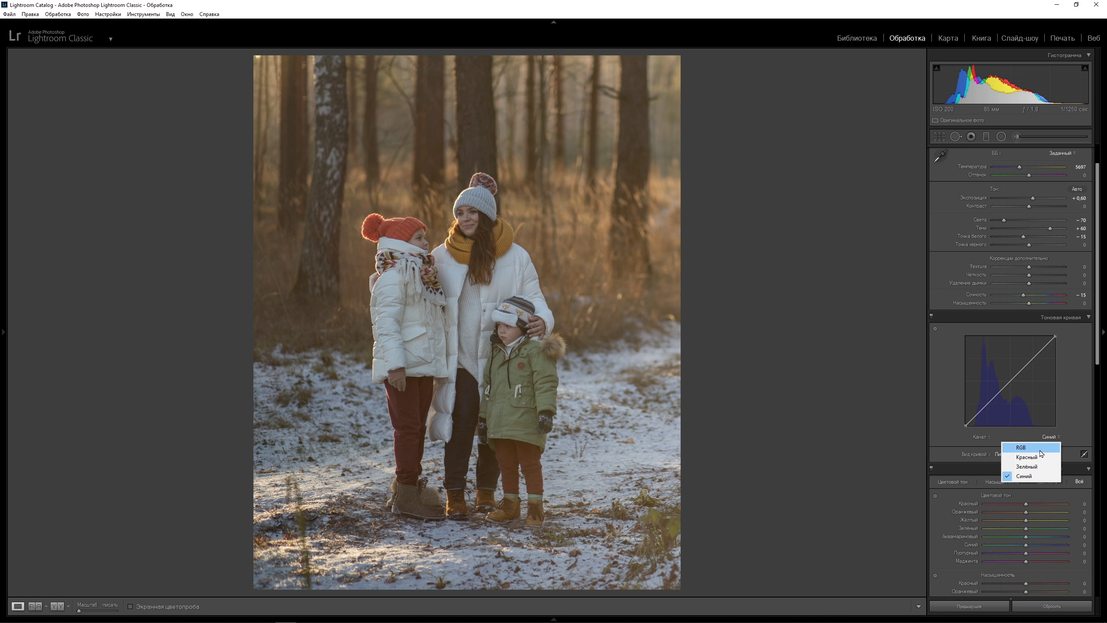
pyautogui.click(1041, 449)
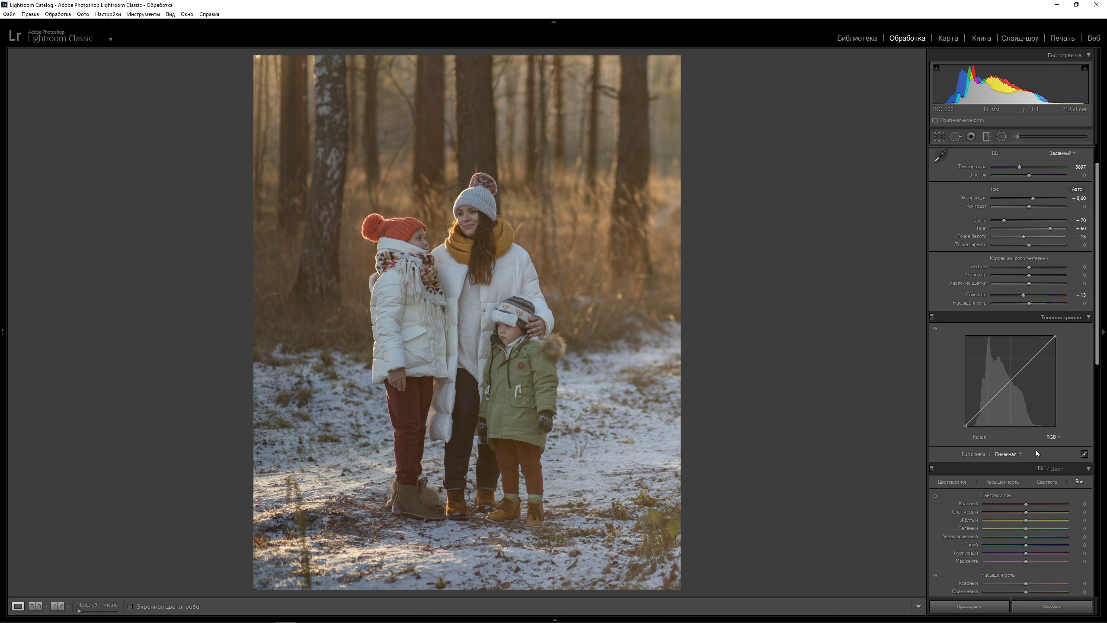
pyautogui.press('alt')
pyautogui.click(1011, 382)
pyautogui.click(1034, 358)
pyautogui.keyDown('alt'); pyautogui.click(988, 405); pyautogui.keyUp('alt')
pyautogui.moveTo(1056, 339); pyautogui.dragTo(1076, 406)
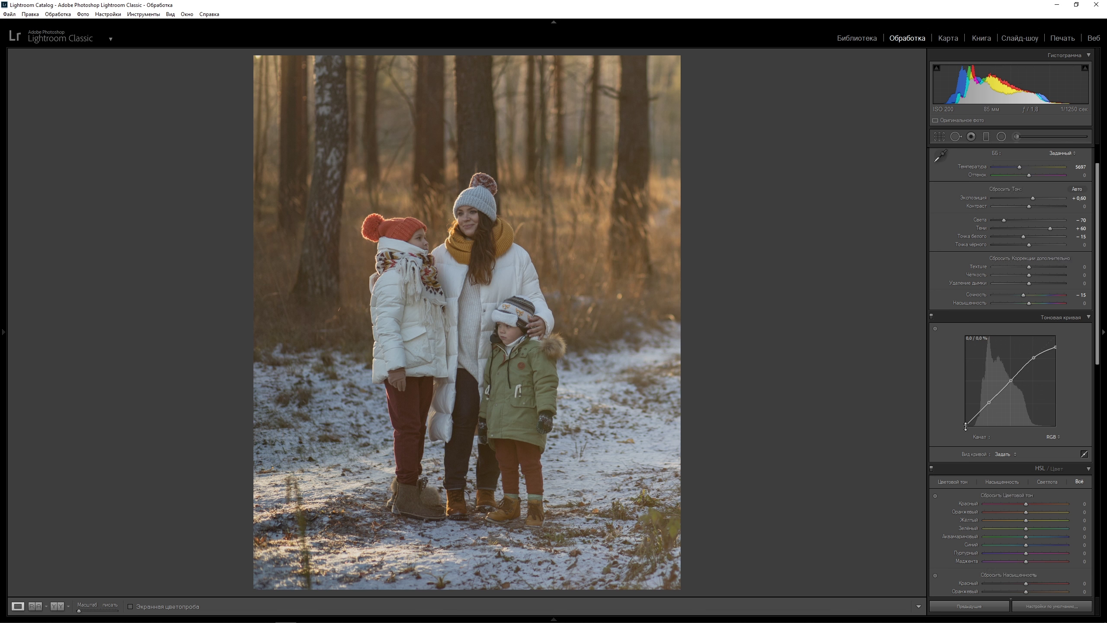
pyautogui.moveTo(965, 426); pyautogui.dragTo(961, 407)
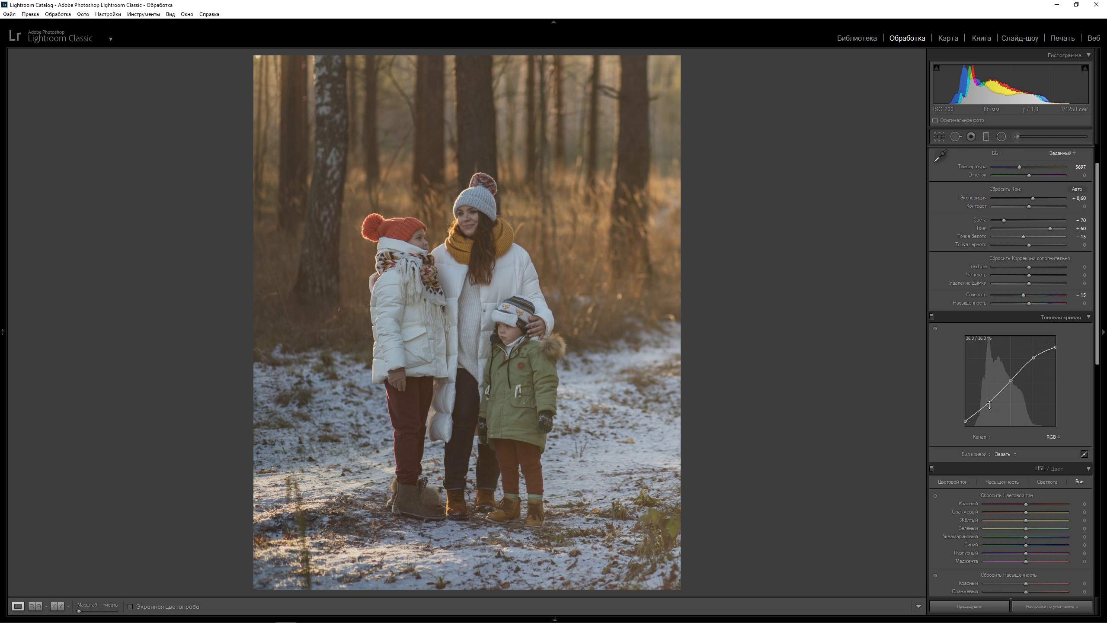
pyautogui.moveTo(989, 402); pyautogui.dragTo(996, 441)
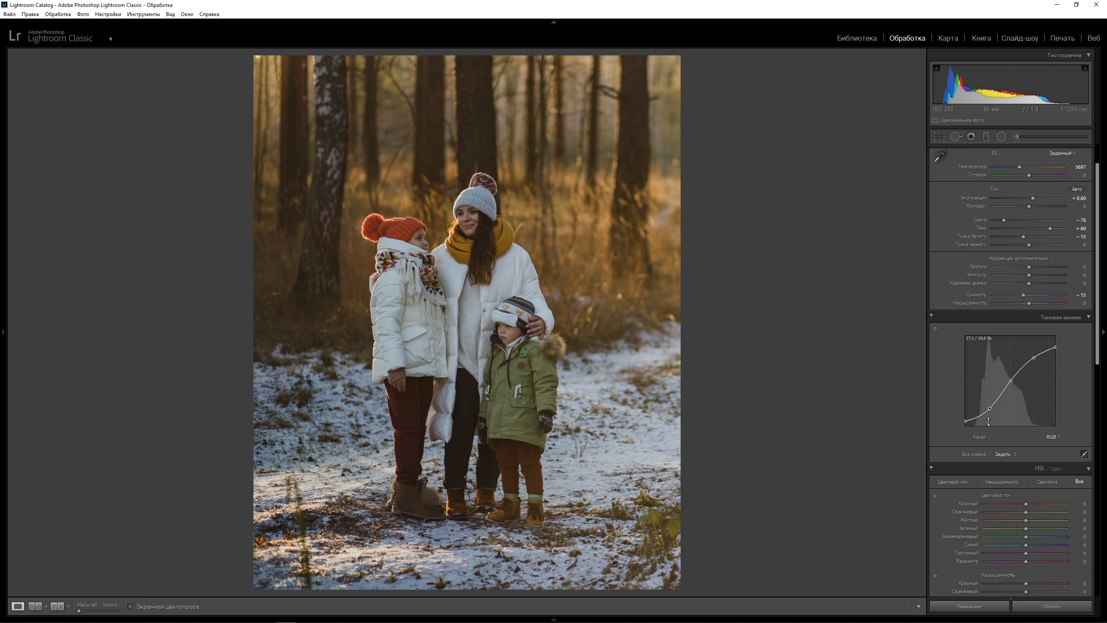
pyautogui.moveTo(1099, 358); pyautogui.dragTo(1104, 425)
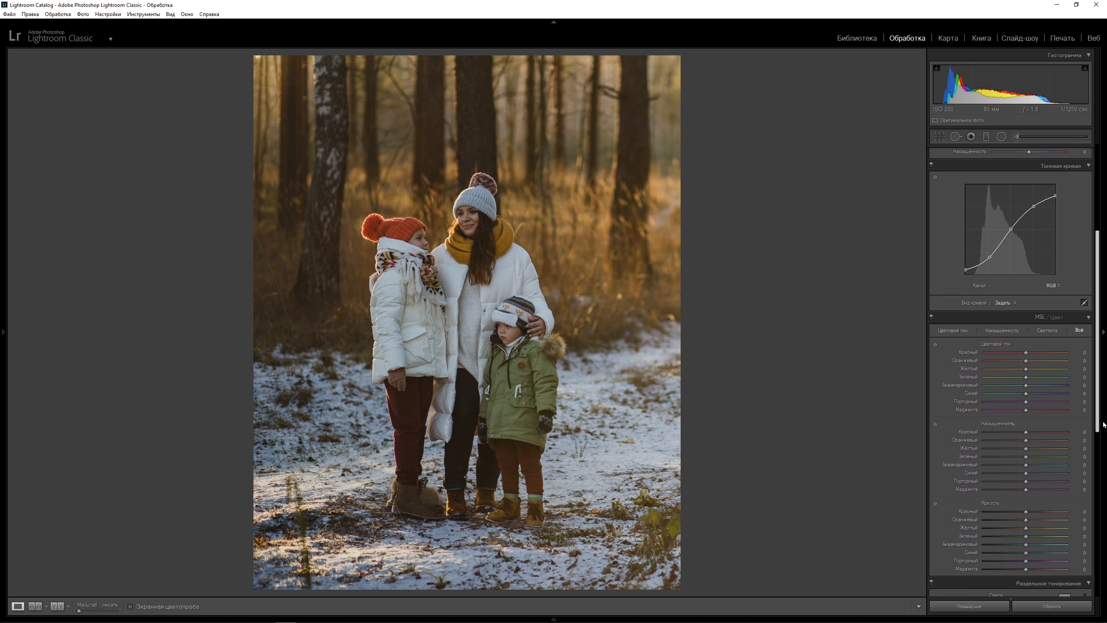
# Step: Add points to the Red tone curve and raise its shadow point slightly
pyautogui.click(1057, 285)
pyautogui.click(1029, 307)
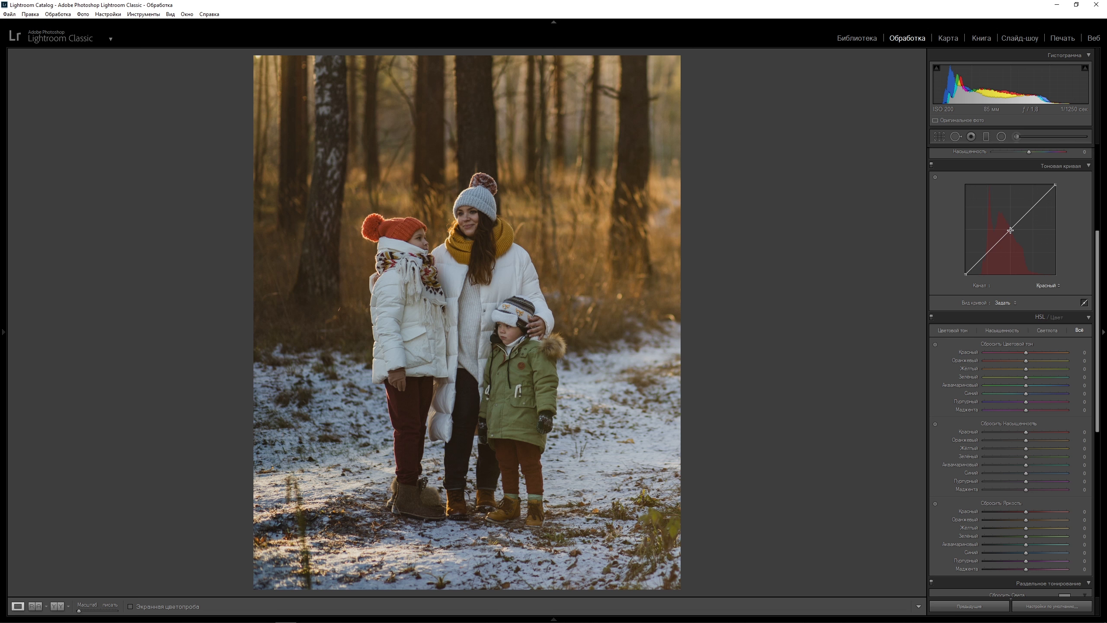
pyautogui.click(1010, 230)
pyautogui.click(1033, 206)
pyautogui.click(987, 255)
pyautogui.moveTo(988, 251); pyautogui.dragTo(996, 298)
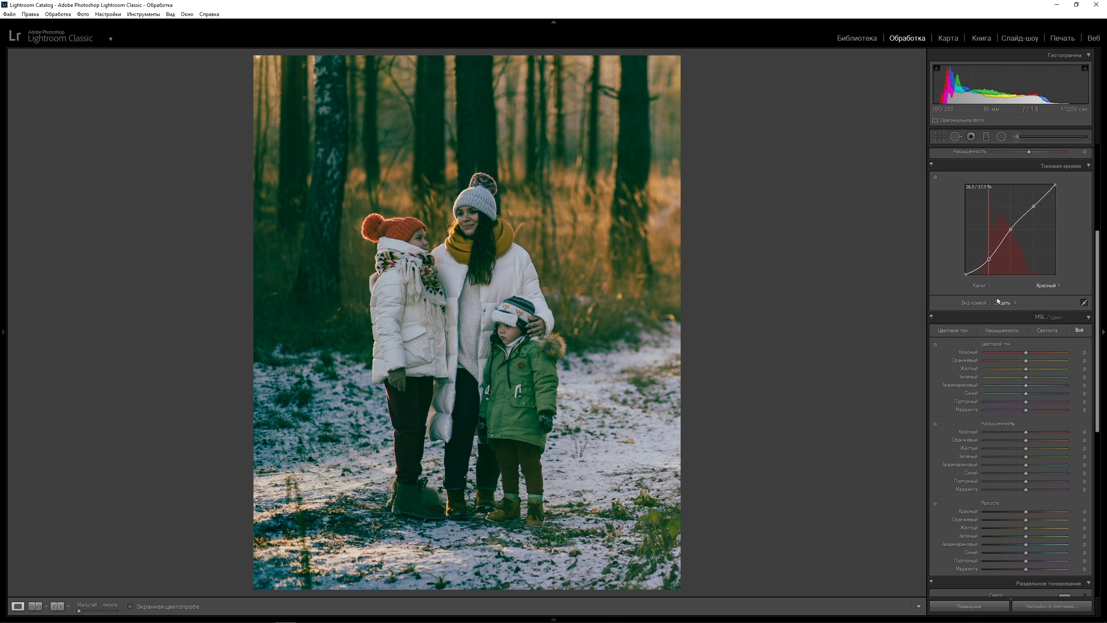
pyautogui.doubleClick(989, 259)
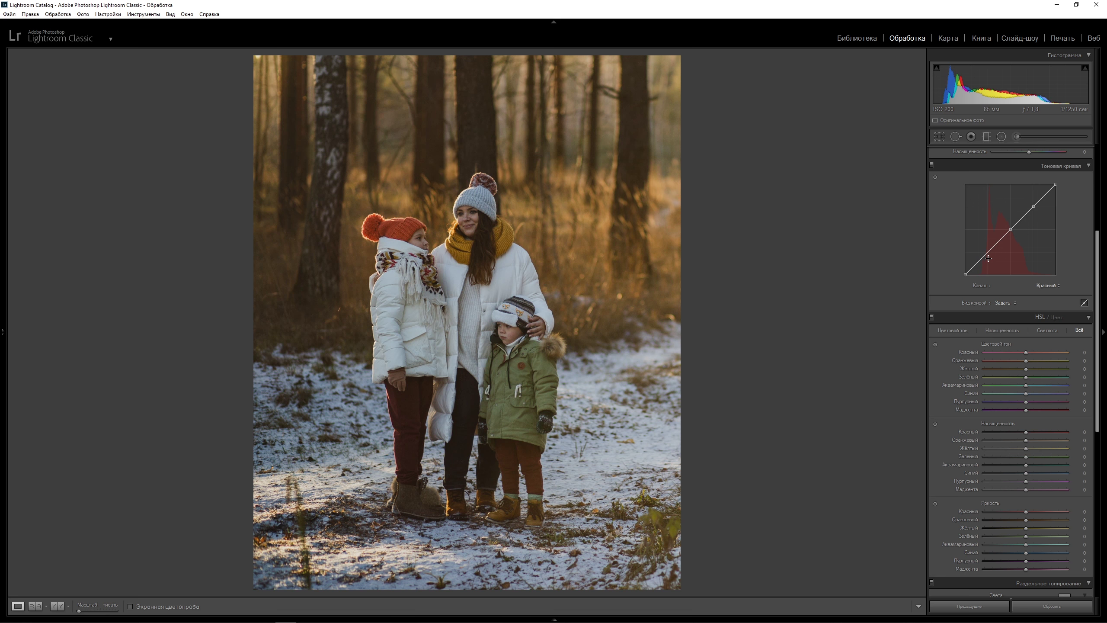
pyautogui.press('alt')
pyautogui.moveTo(988, 254); pyautogui.dragTo(987, 250)
# Step: Add three points to the Green tone curve and pull its shadow point slightly down
pyautogui.click(1058, 288)
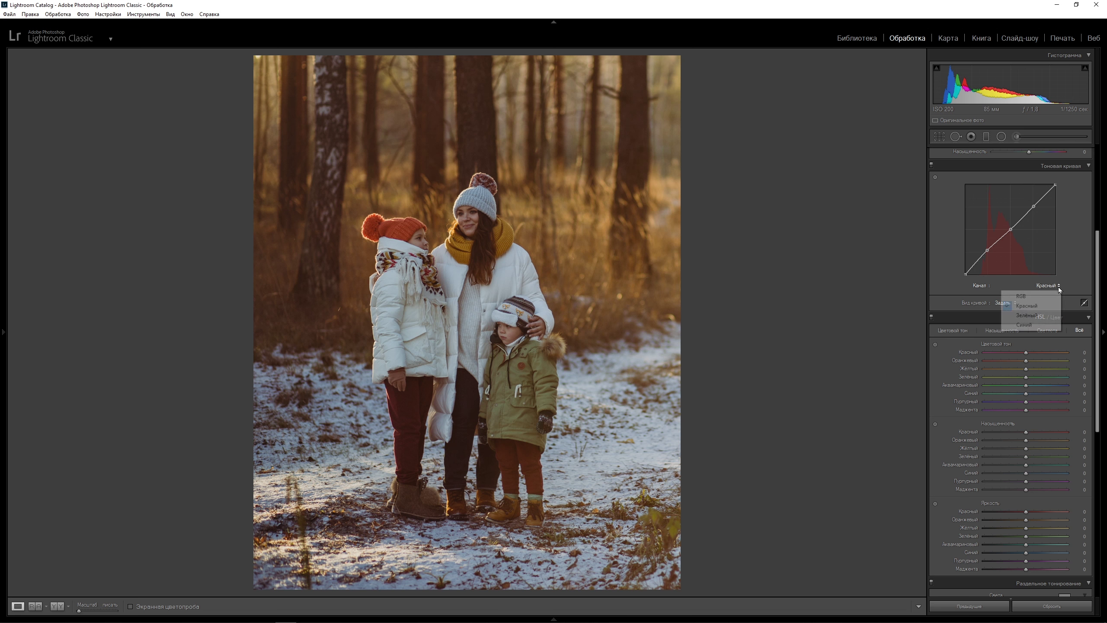
pyautogui.click(1033, 314)
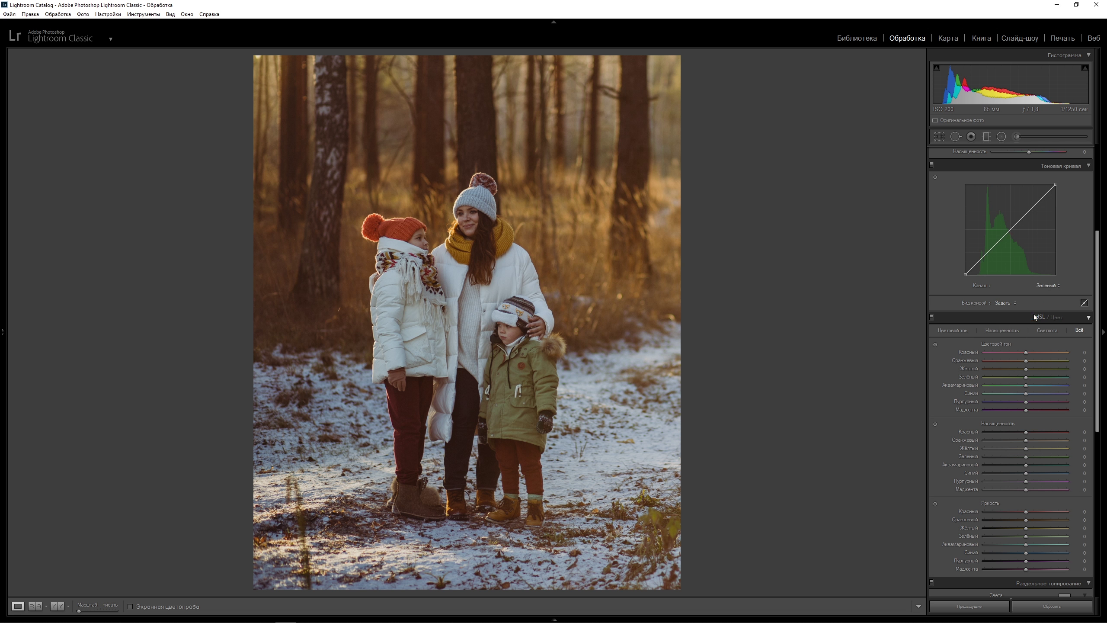
pyautogui.press('alt')
pyautogui.click(987, 253)
pyautogui.click(1010, 229)
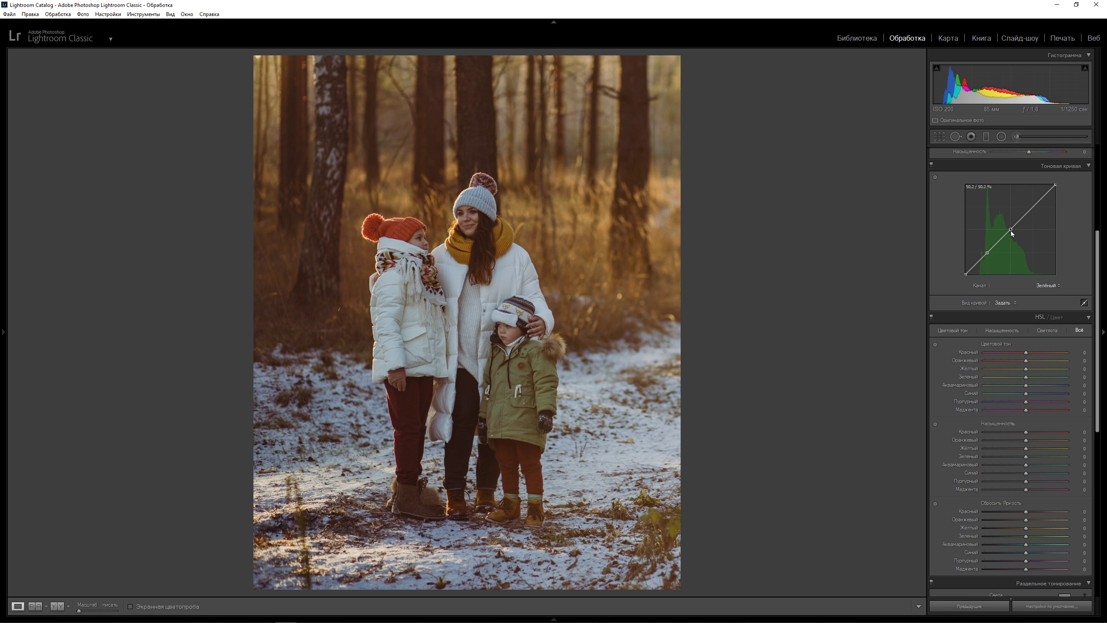
pyautogui.click(1033, 206)
pyautogui.moveTo(988, 254); pyautogui.dragTo(988, 263)
pyautogui.moveTo(987, 265); pyautogui.dragTo(988, 267)
# Step: On the Blue tone curve, raise the black point and lower the upper point slightly
pyautogui.click(1058, 287)
pyautogui.click(1024, 327)
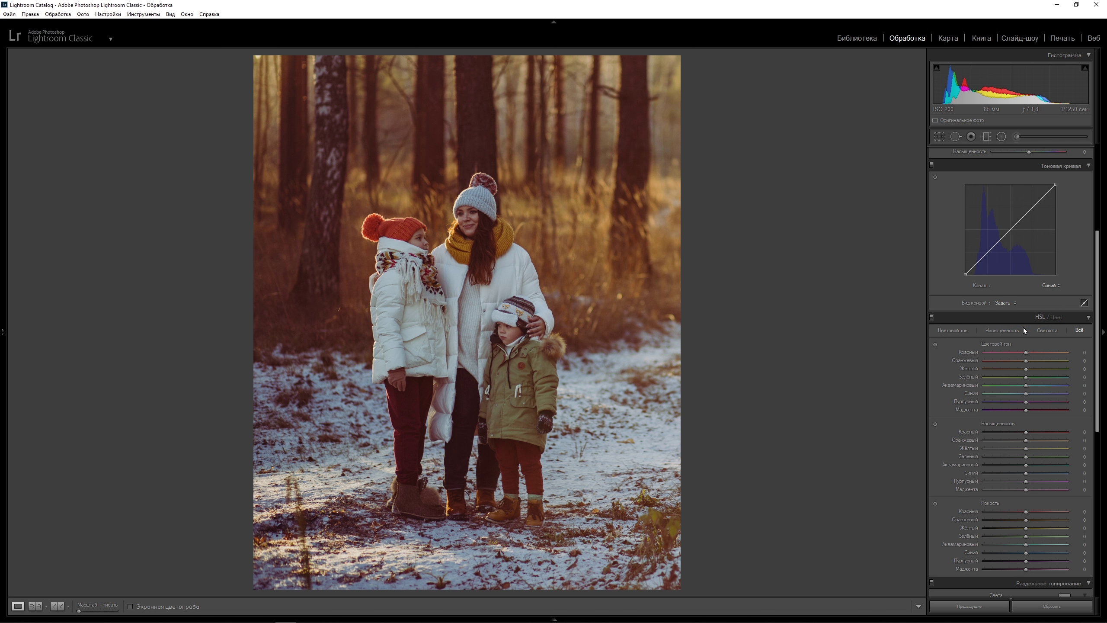
pyautogui.press('alt')
pyautogui.click(987, 253)
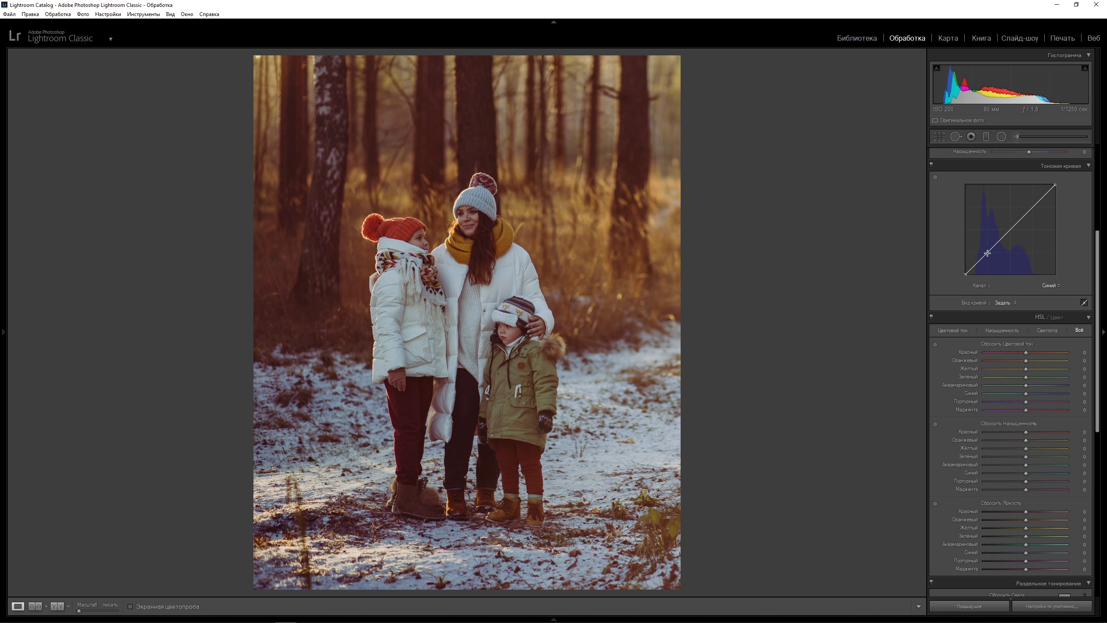
pyautogui.click(1011, 228)
pyautogui.click(1032, 208)
pyautogui.moveTo(965, 273); pyautogui.dragTo(957, 266)
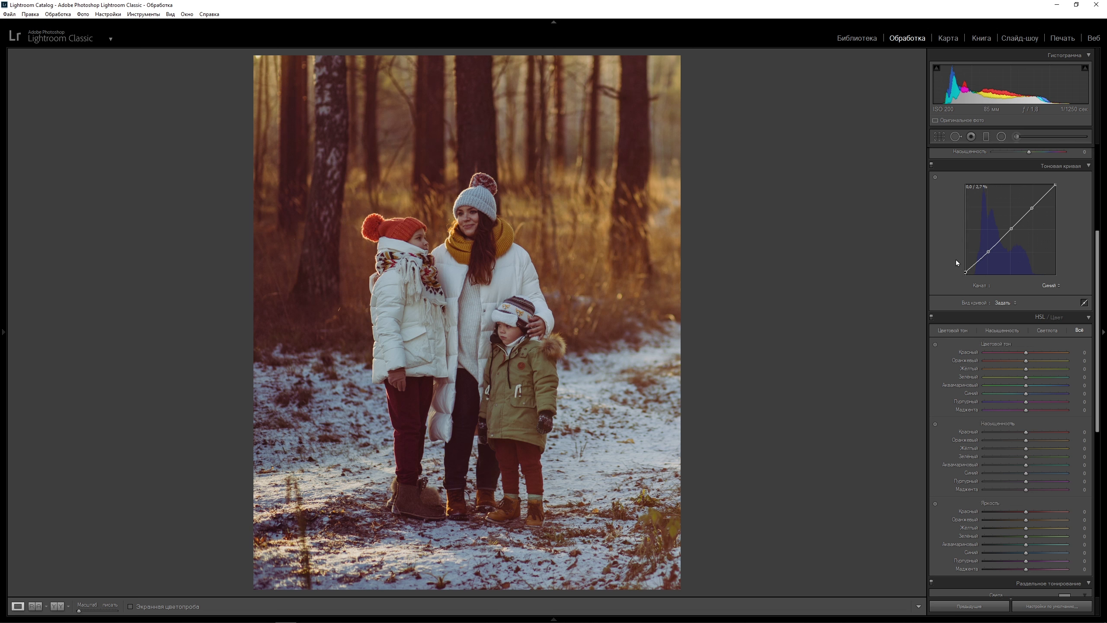
pyautogui.press('alt')
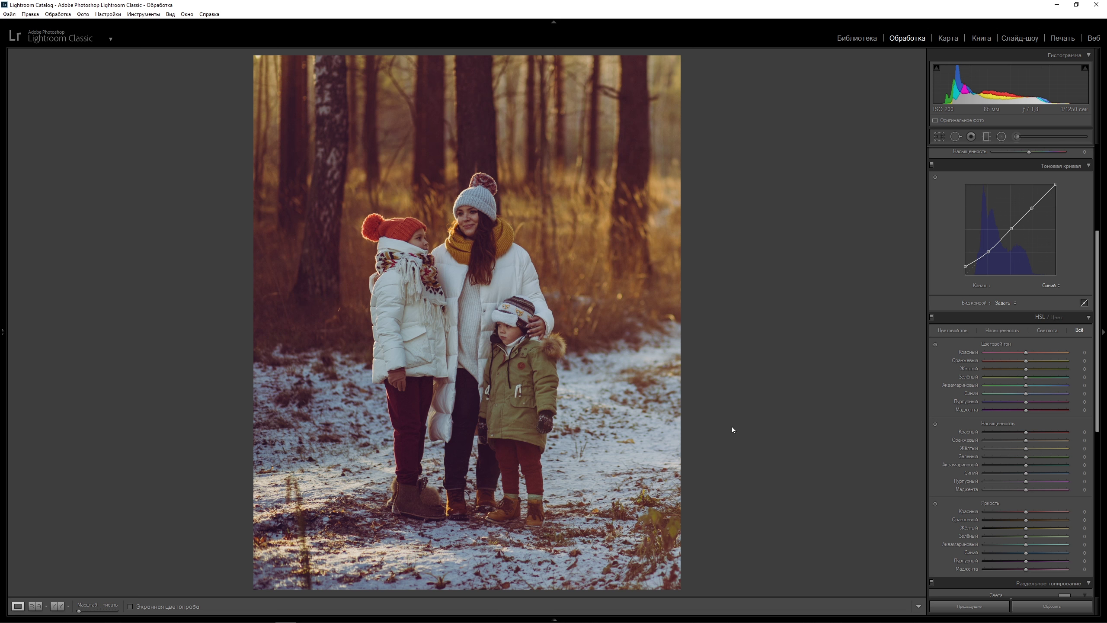
pyautogui.press('alt')
pyautogui.moveTo(989, 252); pyautogui.dragTo(990, 259)
pyautogui.press('alt')
pyautogui.press('alt')
pyautogui.moveTo(1032, 208); pyautogui.dragTo(1033, 211)
# Step: Set HSL hues Orange −10, Green −25, Aqua +50, Blue −15, then nudge Red Saturation up
pyautogui.click(1089, 167)
pyautogui.click(1080, 275)
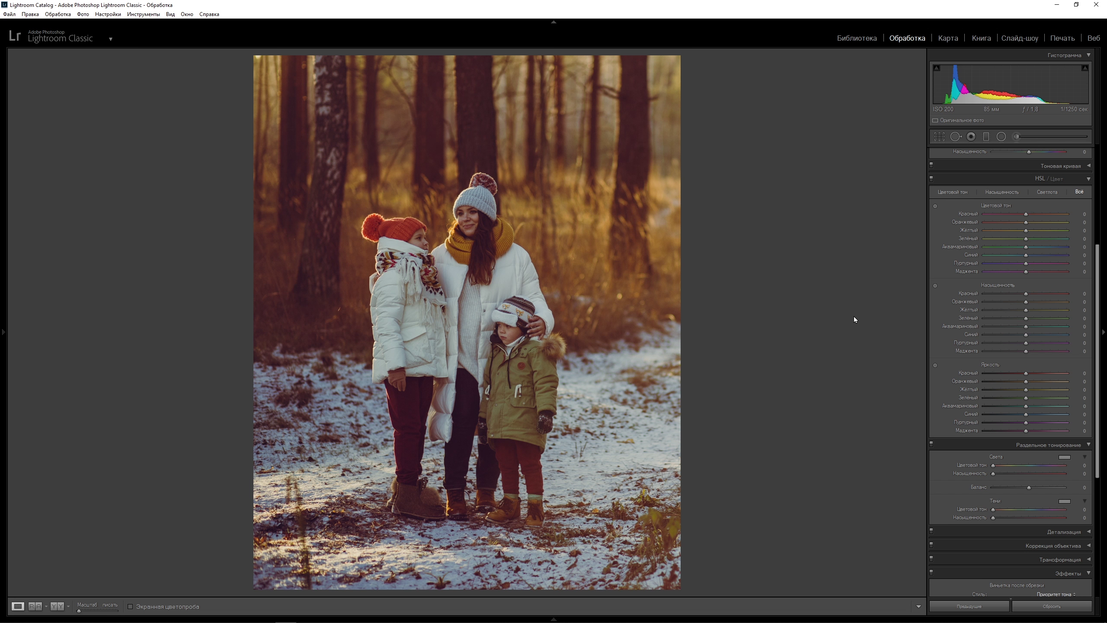
pyautogui.click(1082, 223)
pyautogui.write('-10')
pyautogui.press('Return')
pyautogui.click(1084, 247)
pyautogui.press('Return')
pyautogui.click(1084, 256)
pyautogui.write('-5')
pyautogui.press('Return')
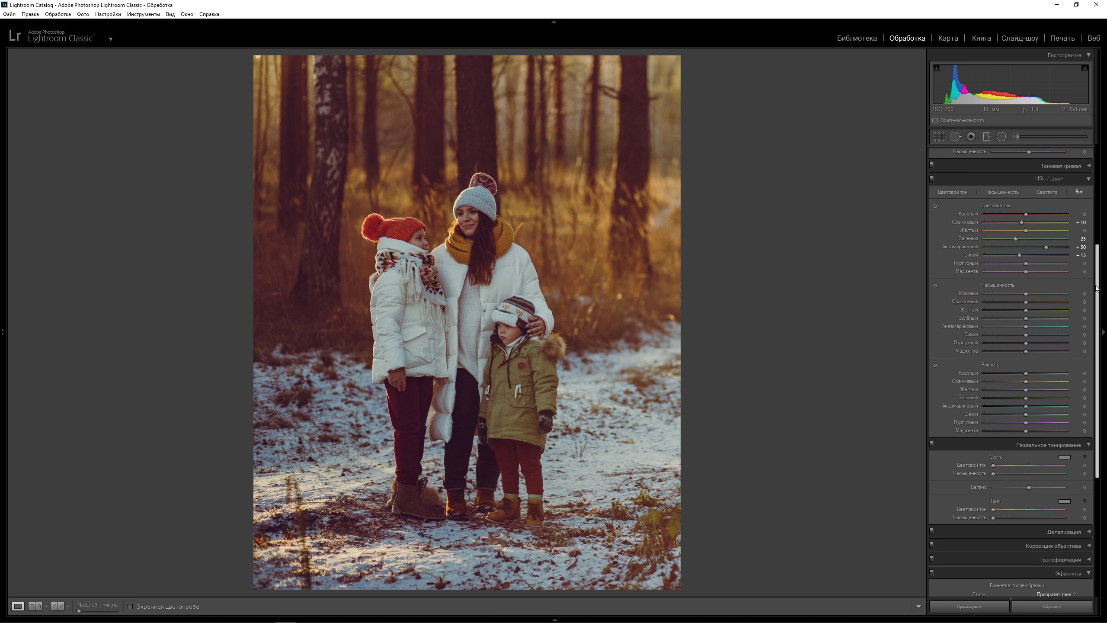
pyautogui.moveTo(1096, 288); pyautogui.dragTo(1099, 317)
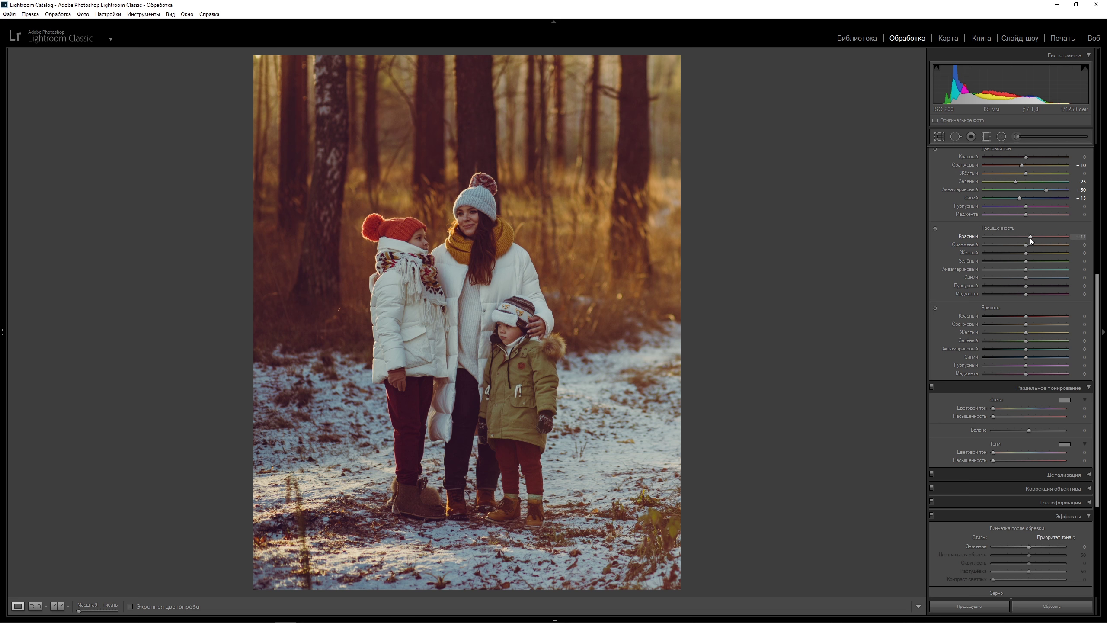
# Step: Set HSL saturation Red +10, Orange −5, Yellow −100, Aqua −65 and Blue −65
pyautogui.click(1082, 237)
pyautogui.write('10')
pyautogui.press('Return')
pyautogui.click(1084, 246)
pyautogui.write('-5')
pyautogui.press('Return')
pyautogui.moveTo(1027, 255); pyautogui.dragTo(933, 257)
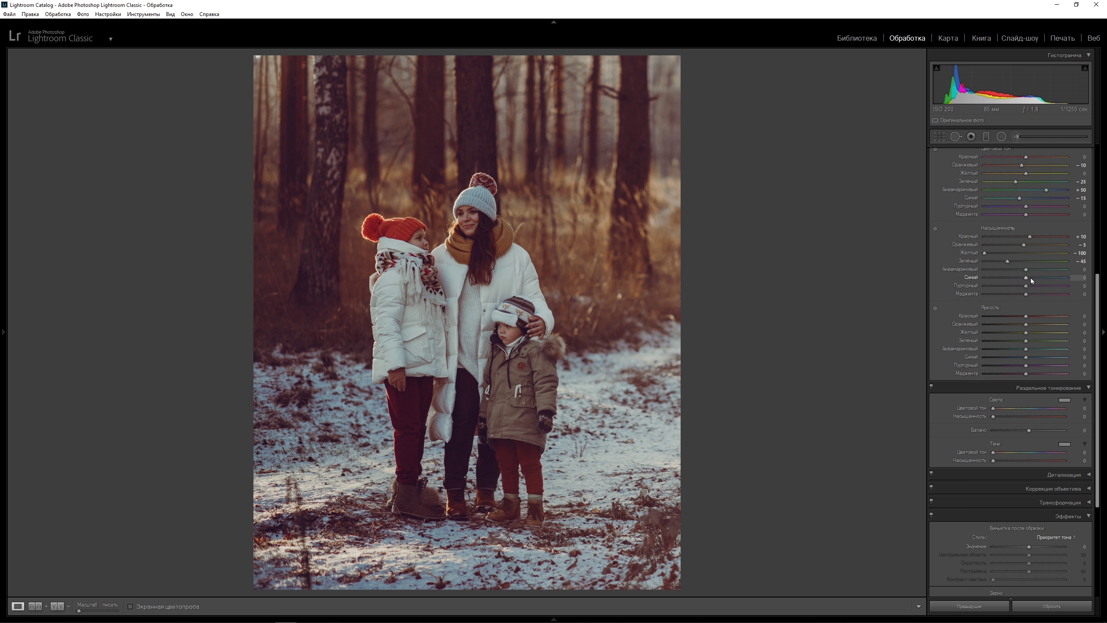
pyautogui.click(1079, 270)
pyautogui.write('-65')
pyautogui.click(1085, 278)
pyautogui.write('-65')
pyautogui.press('Return')
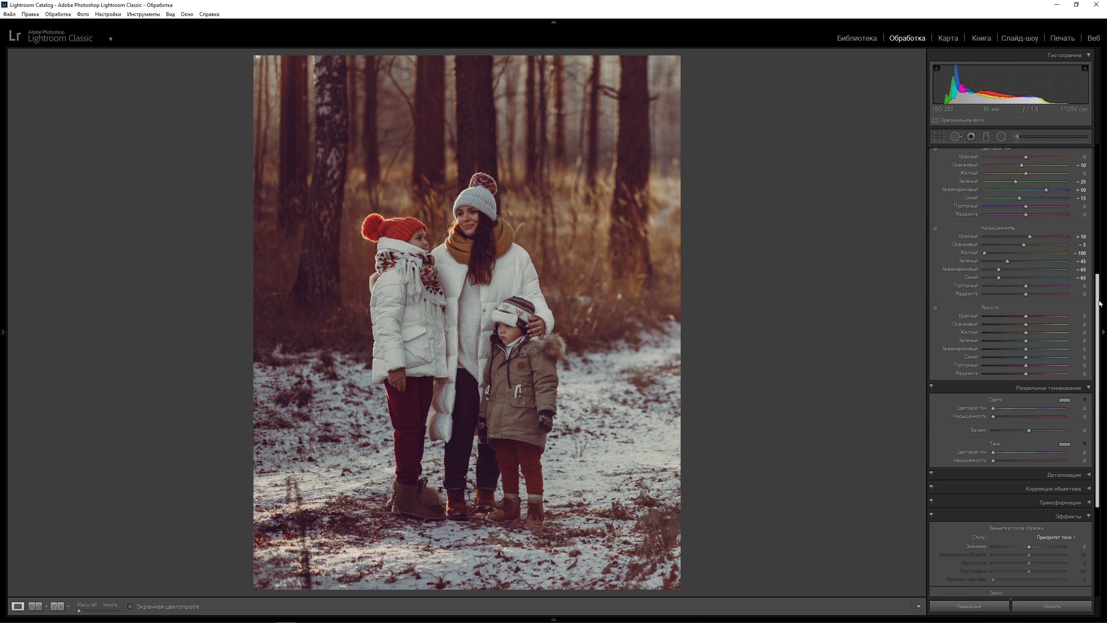
# Step: Set Blue Luminance to +50 and the split-toning Highlights Hue to 38
pyautogui.moveTo(1098, 304); pyautogui.dragTo(1098, 343)
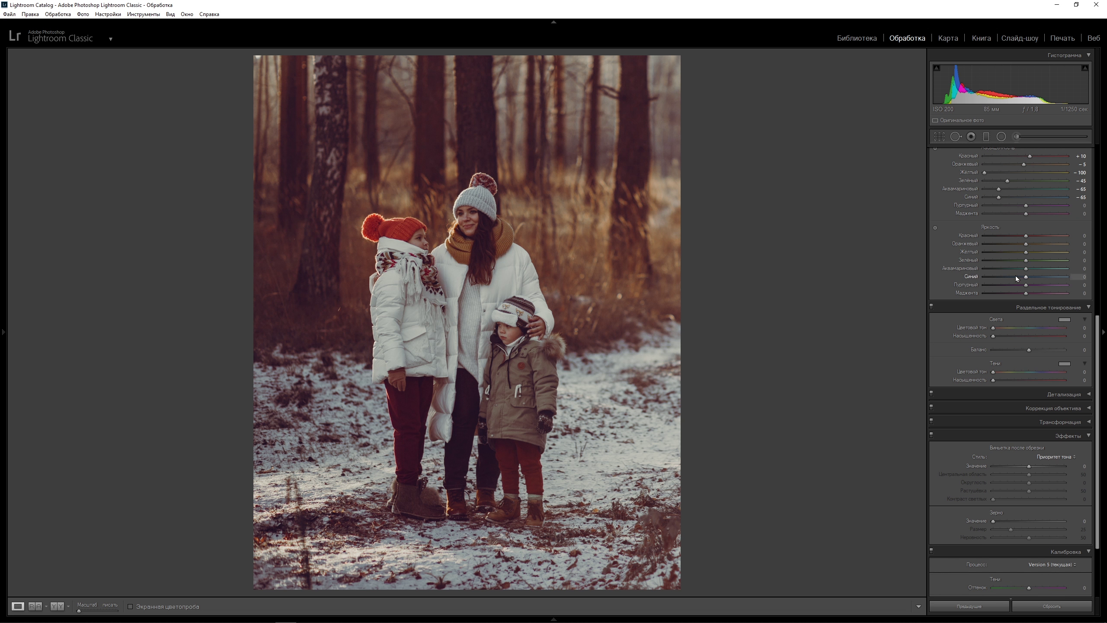
pyautogui.click(1079, 276)
pyautogui.write('-100')
pyautogui.press('Return')
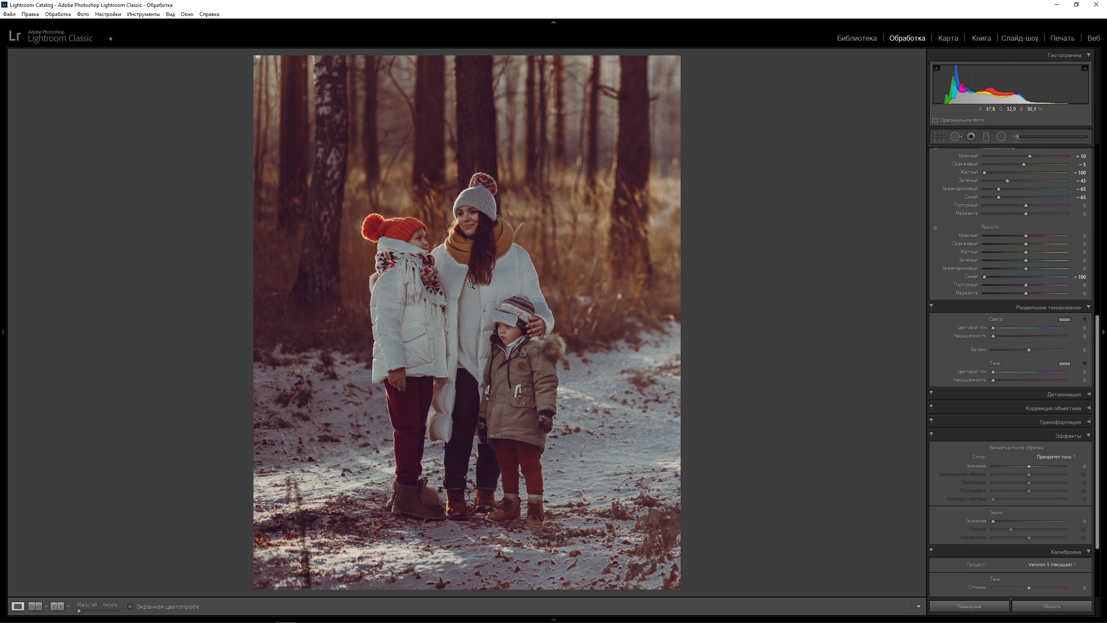
pyautogui.doubleClick(984, 276)
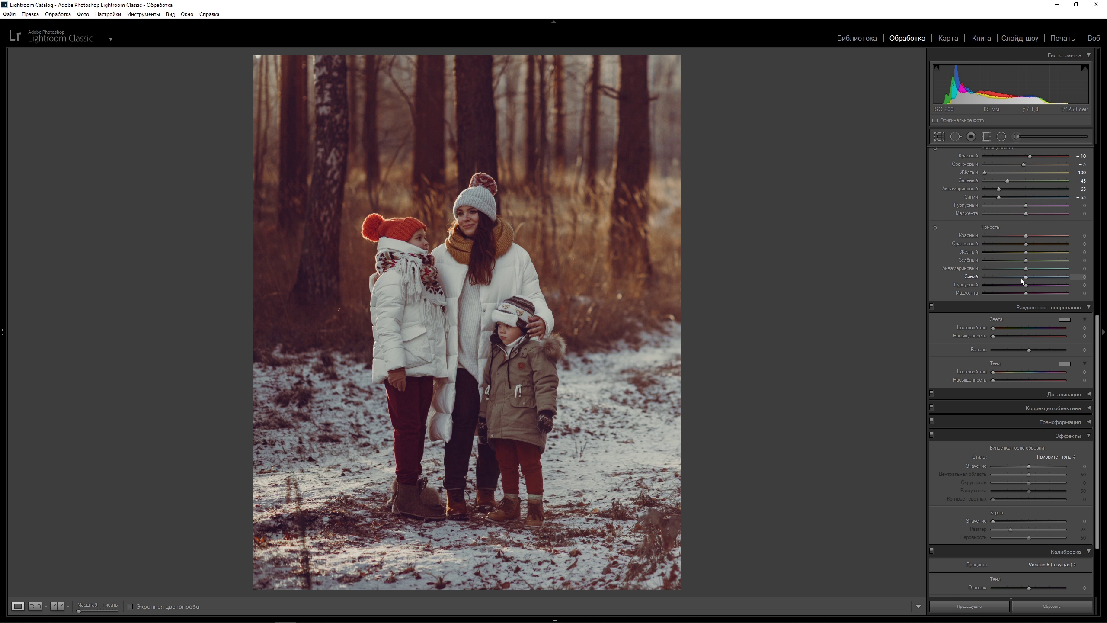
pyautogui.moveTo(1041, 277); pyautogui.dragTo(1048, 276)
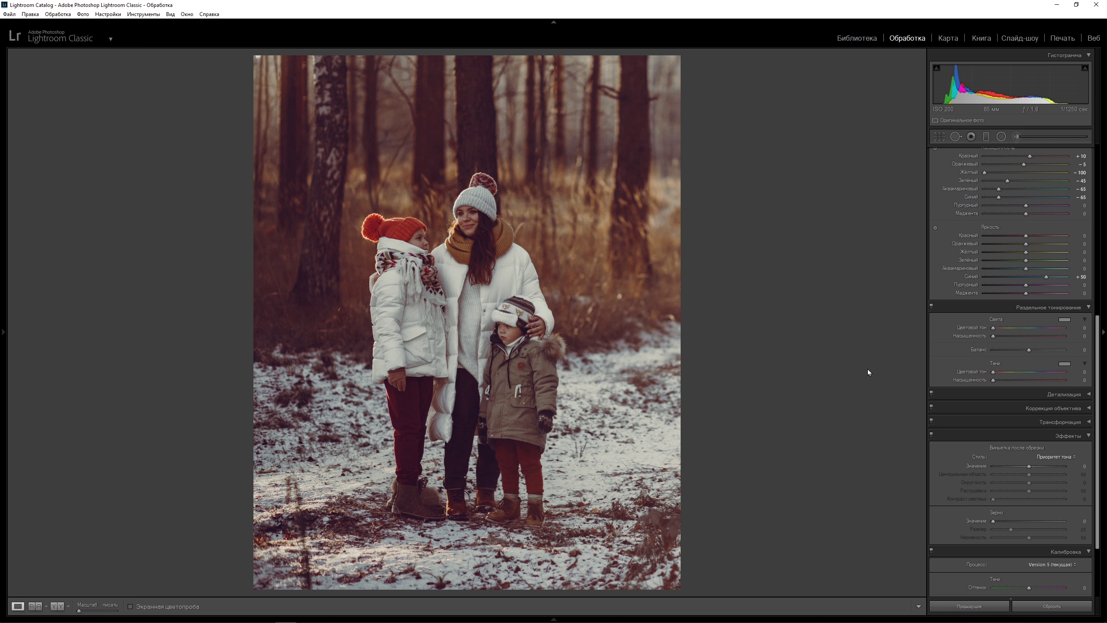
pyautogui.click(1084, 328)
pyautogui.press('Return')
# Step: Set split-toning Highlights Saturation 15, Shadows Hue 215 and Shadows Saturation 18
pyautogui.click(1085, 336)
pyautogui.press('Return')
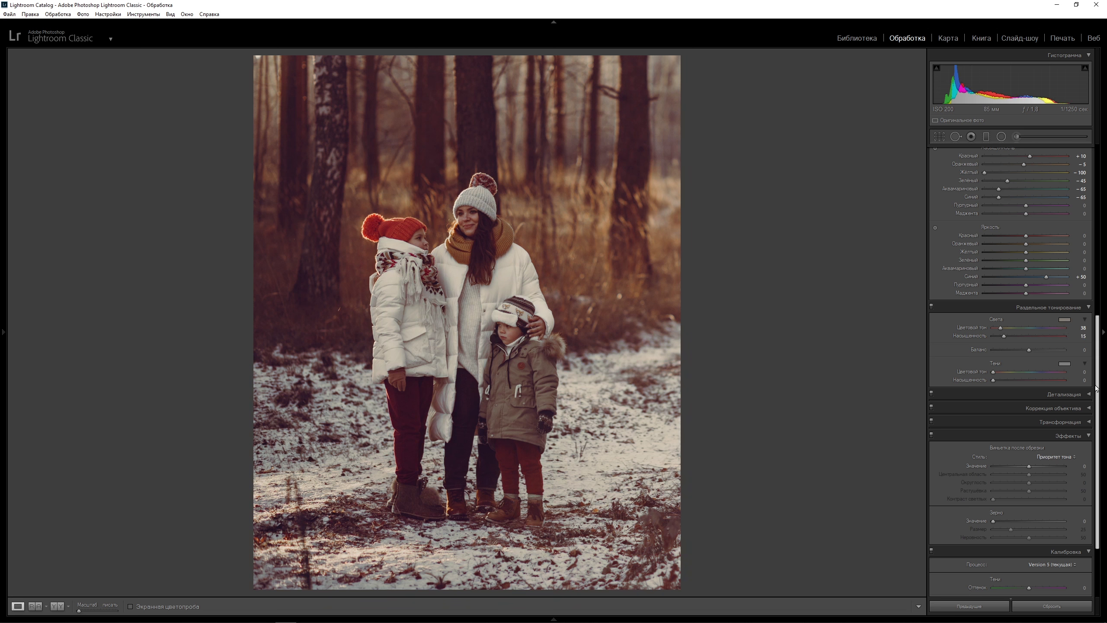
pyautogui.click(1085, 372)
pyautogui.write('215')
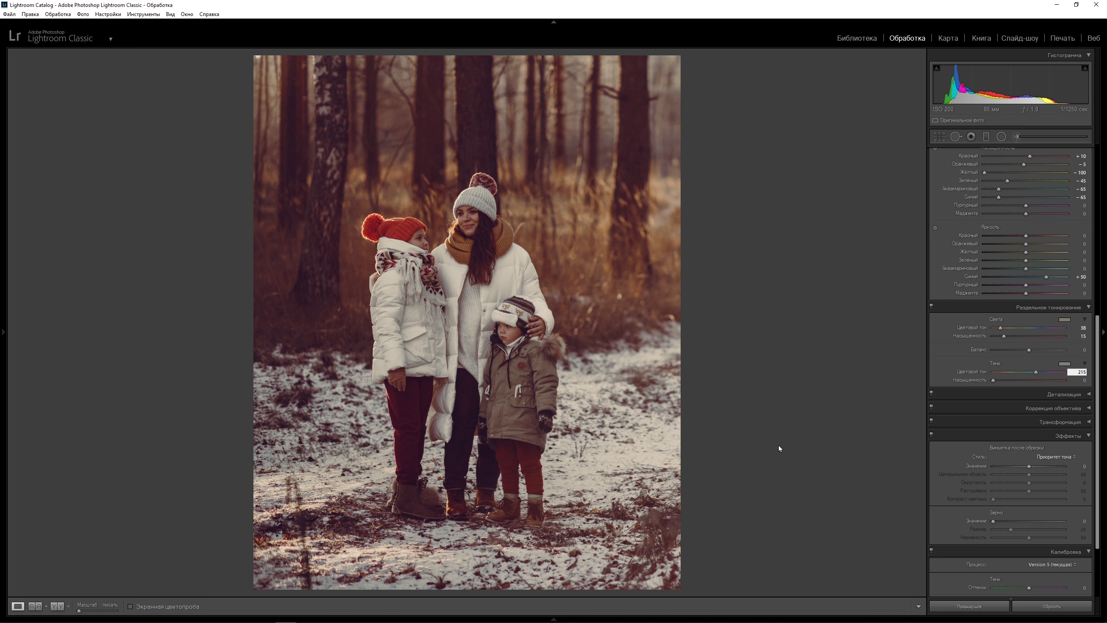
pyautogui.press('Return')
pyautogui.click(1085, 380)
pyautogui.write('15')
pyautogui.press('Return')
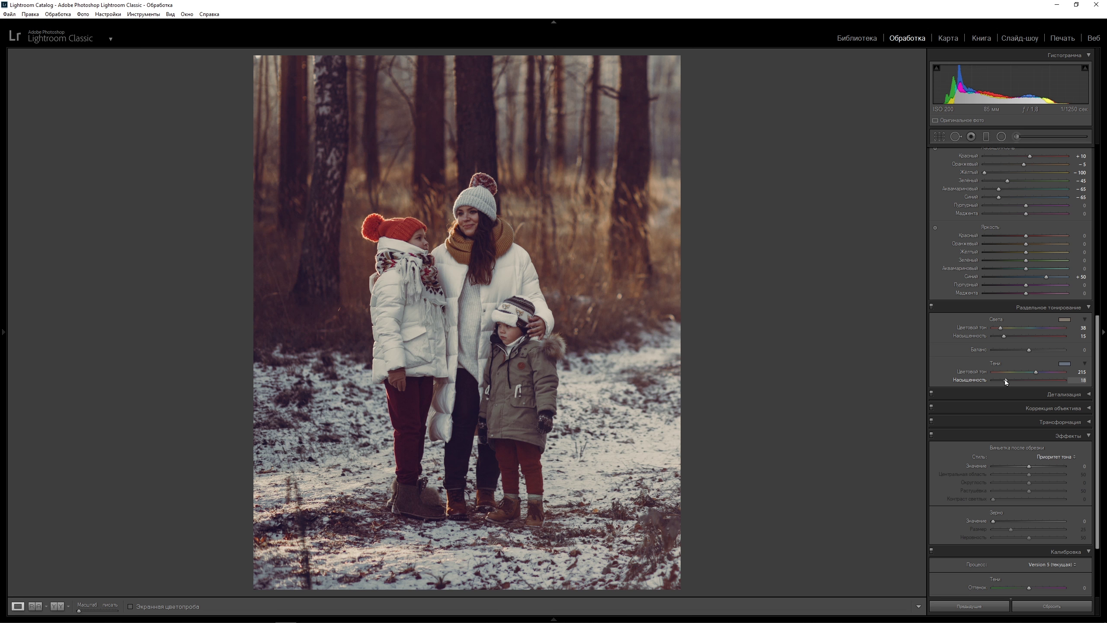
pyautogui.moveTo(1005, 380); pyautogui.dragTo(1007, 380)
pyautogui.scroll(-3, 1055, 440)
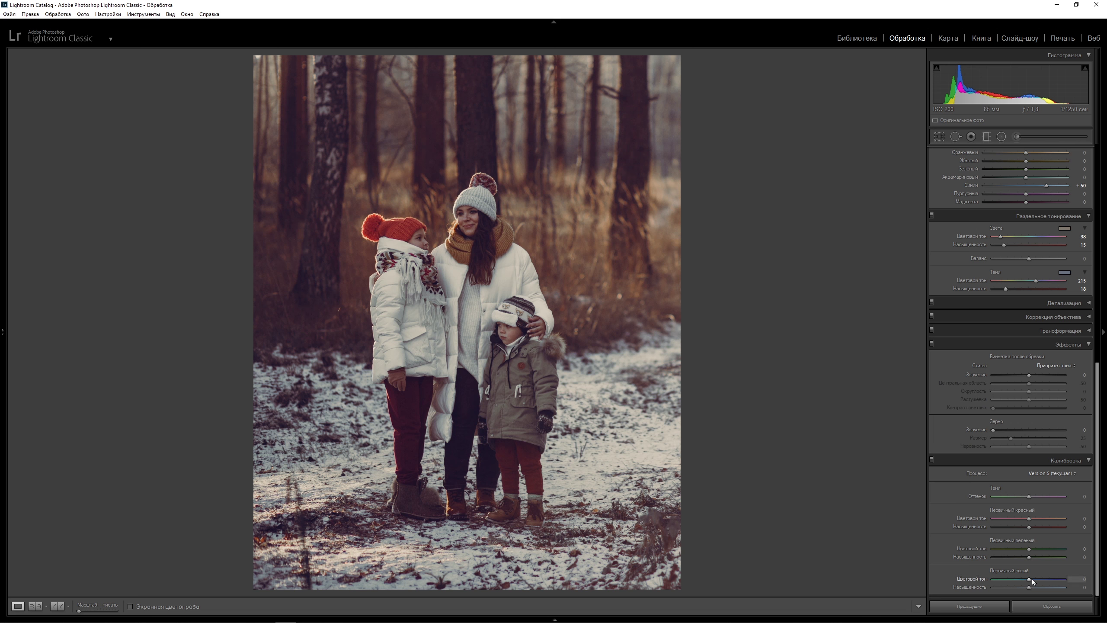
# Step: Set the Blue Primary calibration hue to −10, briefly testing −100 before undoing it
pyautogui.click(1083, 580)
pyautogui.press('BackSpace')
pyautogui.press('Return')
pyautogui.moveTo(1024, 579); pyautogui.dragTo(915, 583)
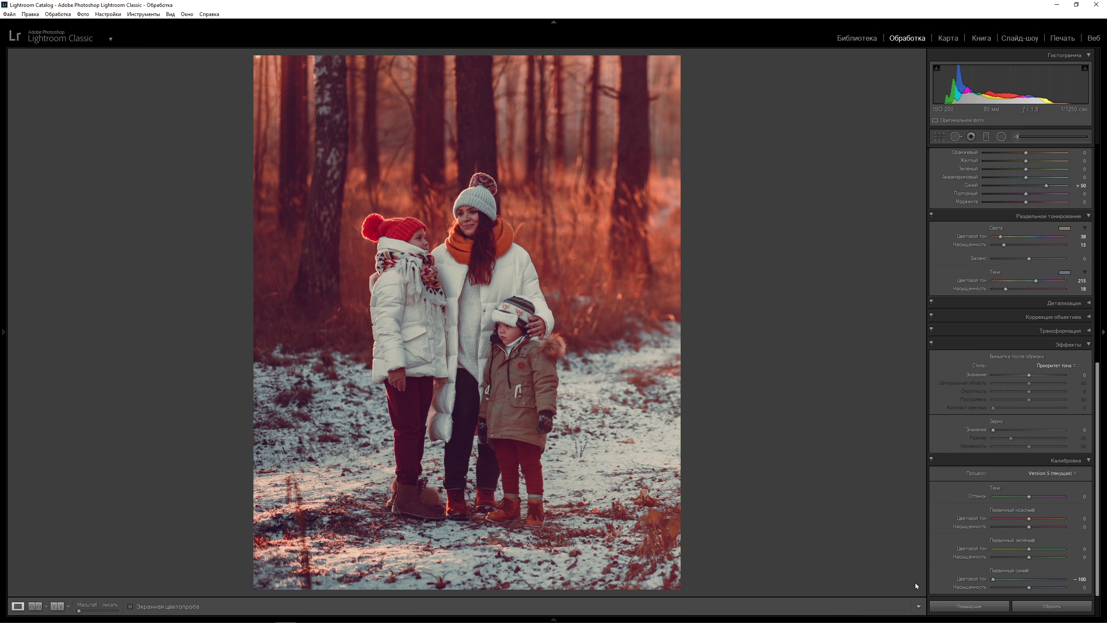
pyautogui.hotkey('ctrl', 'z')
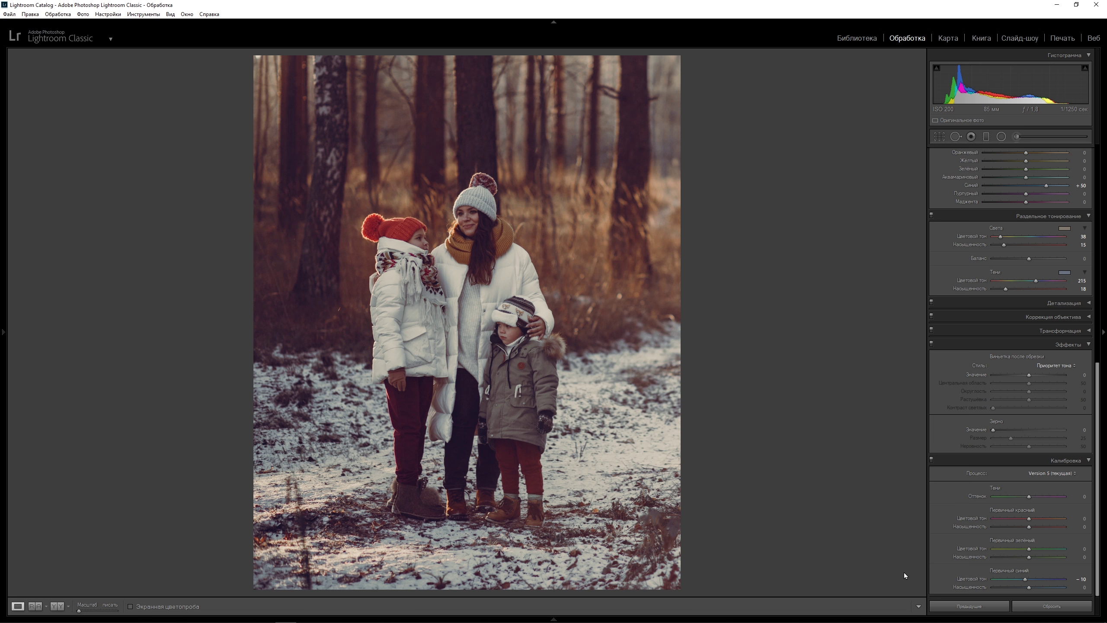
# Step: Give the vignette Amount −5, Midpoint 0 and Roundness +100
pyautogui.click(1085, 378)
pyautogui.write('-5')
pyautogui.press('Return')
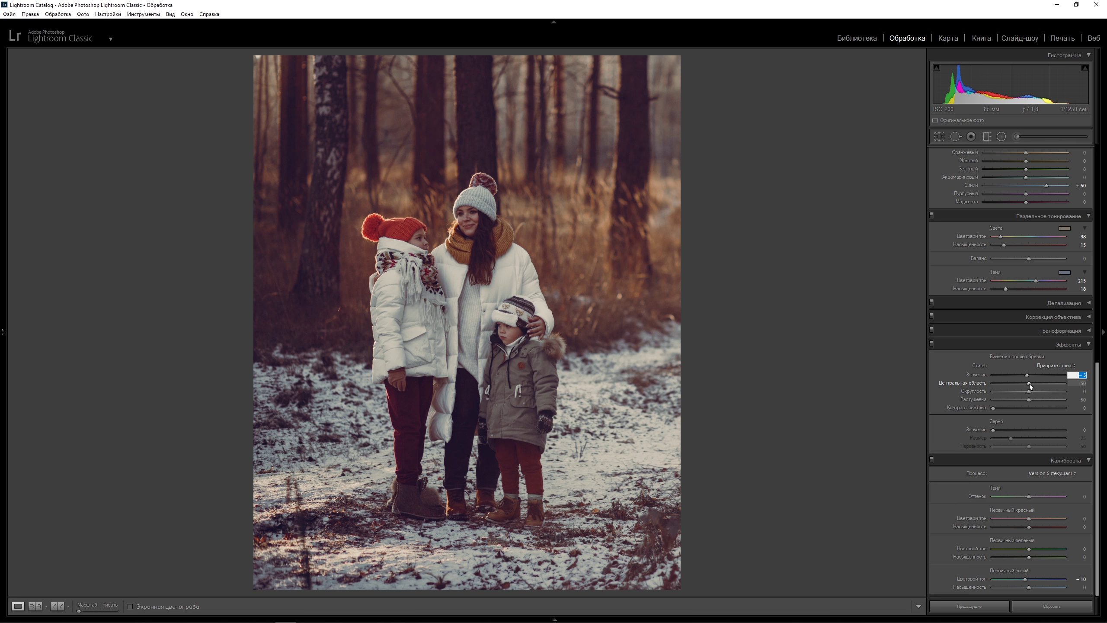
pyautogui.moveTo(1030, 384); pyautogui.dragTo(884, 379)
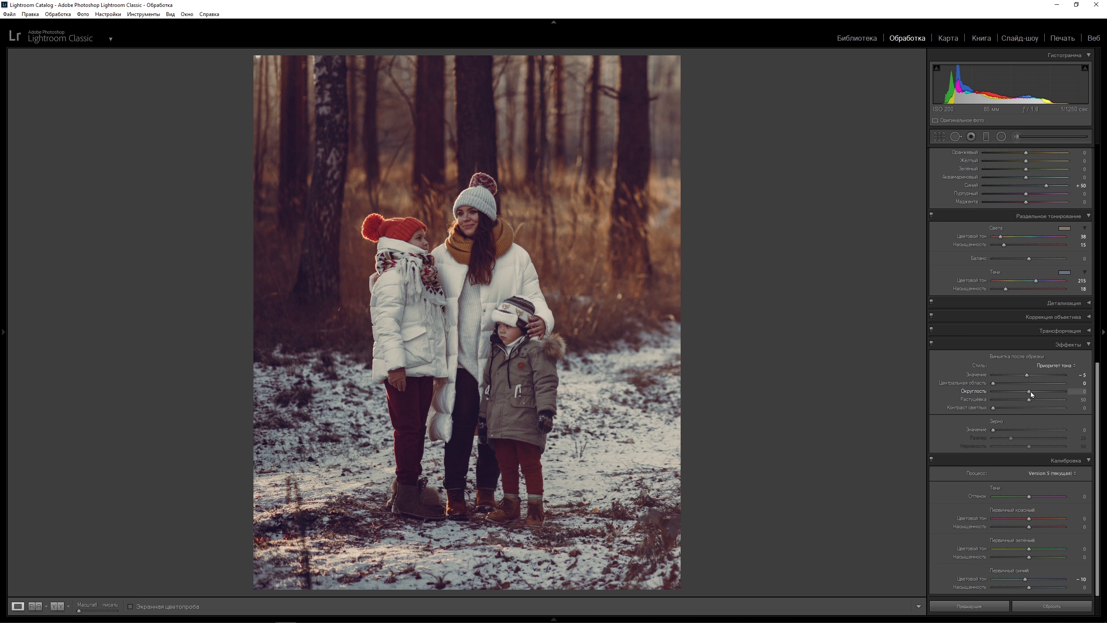
pyautogui.moveTo(1031, 391); pyautogui.dragTo(1065, 399)
# Step: Raise the overall exposure from +0,60 to +0,90 in the Basic panel
pyautogui.keyDown('alt'); pyautogui.click(1088, 216); pyautogui.keyUp('alt')
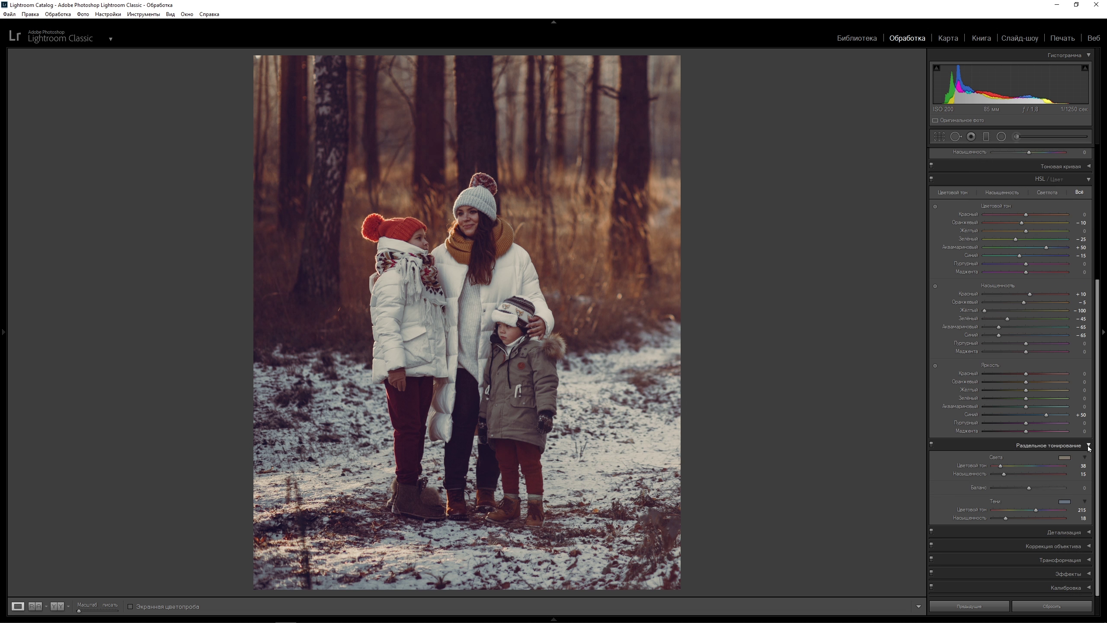
pyautogui.scroll(3, 1089, 436)
pyautogui.scroll(2, 1090, 331)
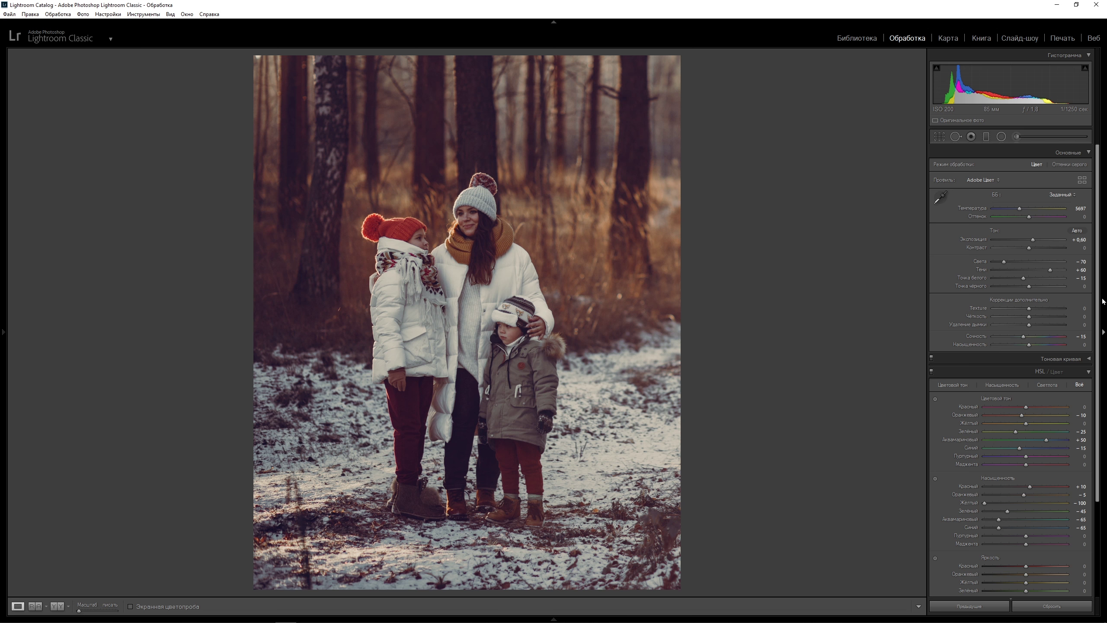
pyautogui.click(1077, 239)
pyautogui.press('Up')
pyautogui.press('Up')
pyautogui.press('Up')
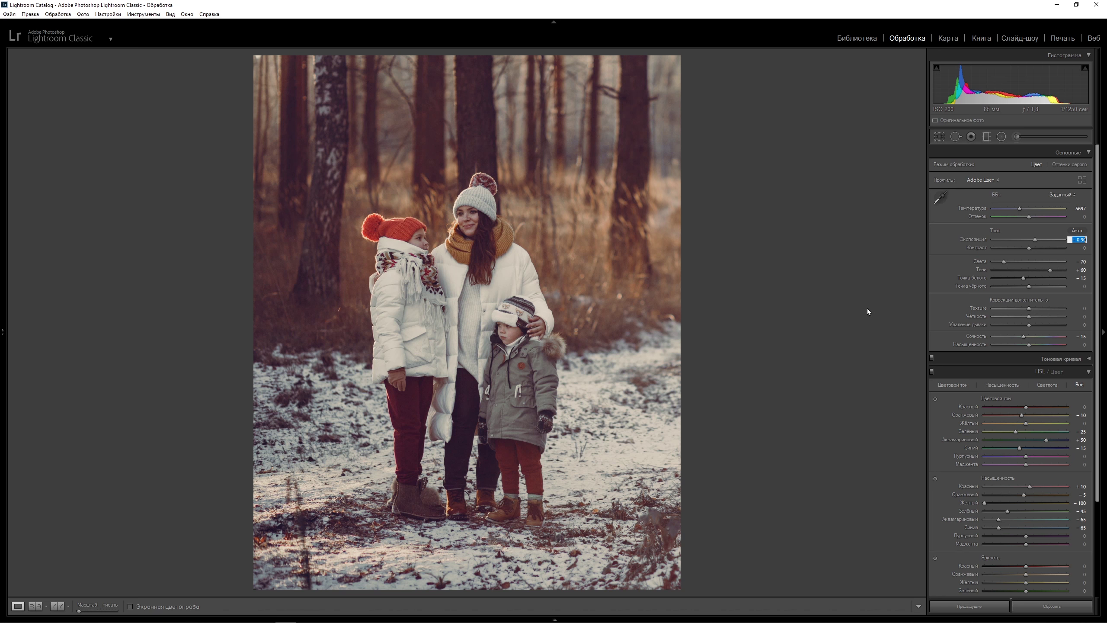
pyautogui.press('Return')
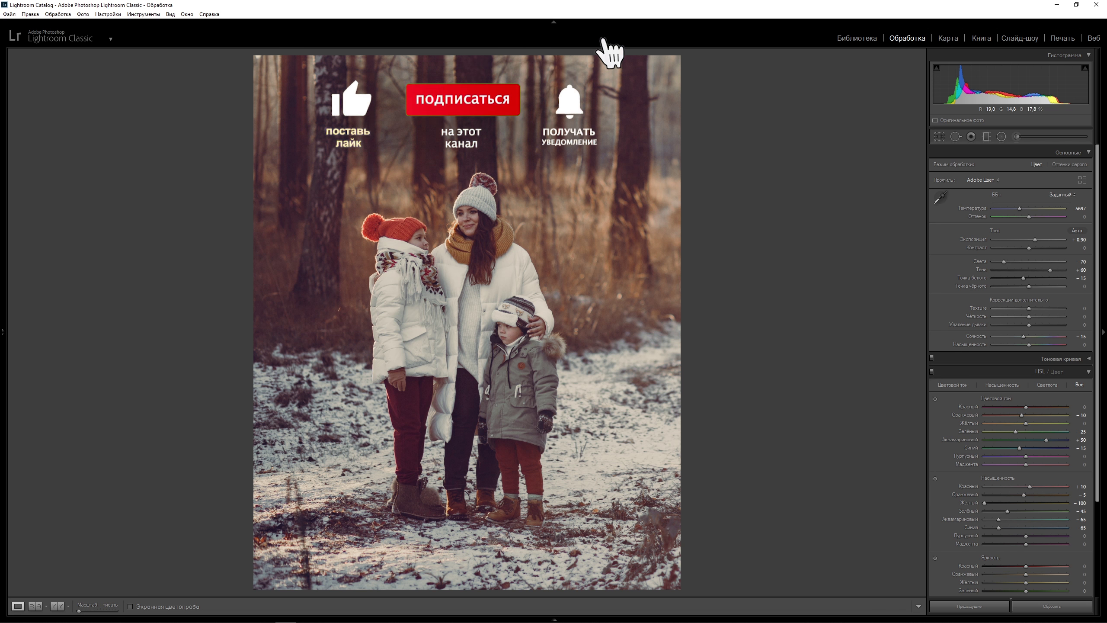
# Step: Draw a diagonal graduated filter with reset sliders and exposure 1,13, then toggle it off to compare
pyautogui.click(986, 138)
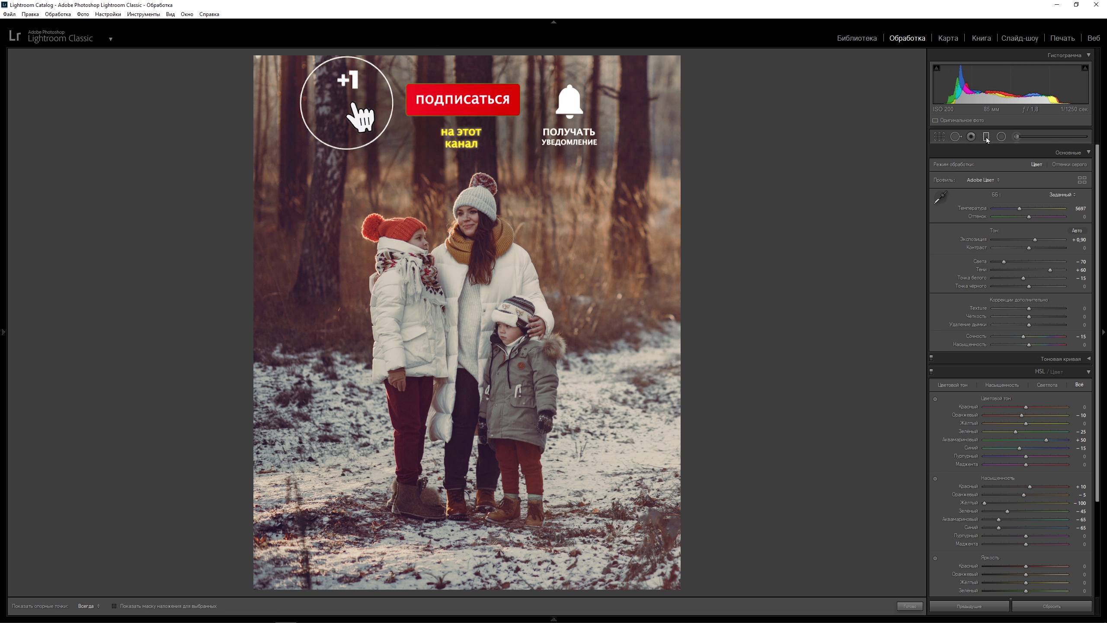
pyautogui.moveTo(241, 93)
pyautogui.mouseDown()
pyautogui.moveTo(360, 224)
pyautogui.moveTo(512, 284)
pyautogui.mouseUp()
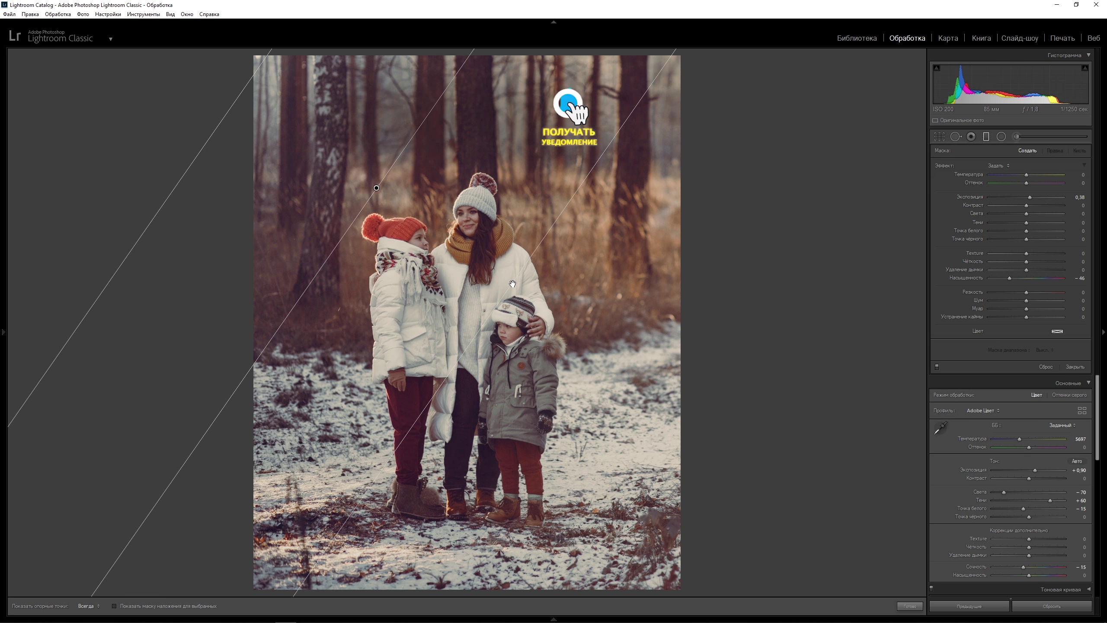
pyautogui.doubleClick(1009, 278)
pyautogui.doubleClick(1030, 197)
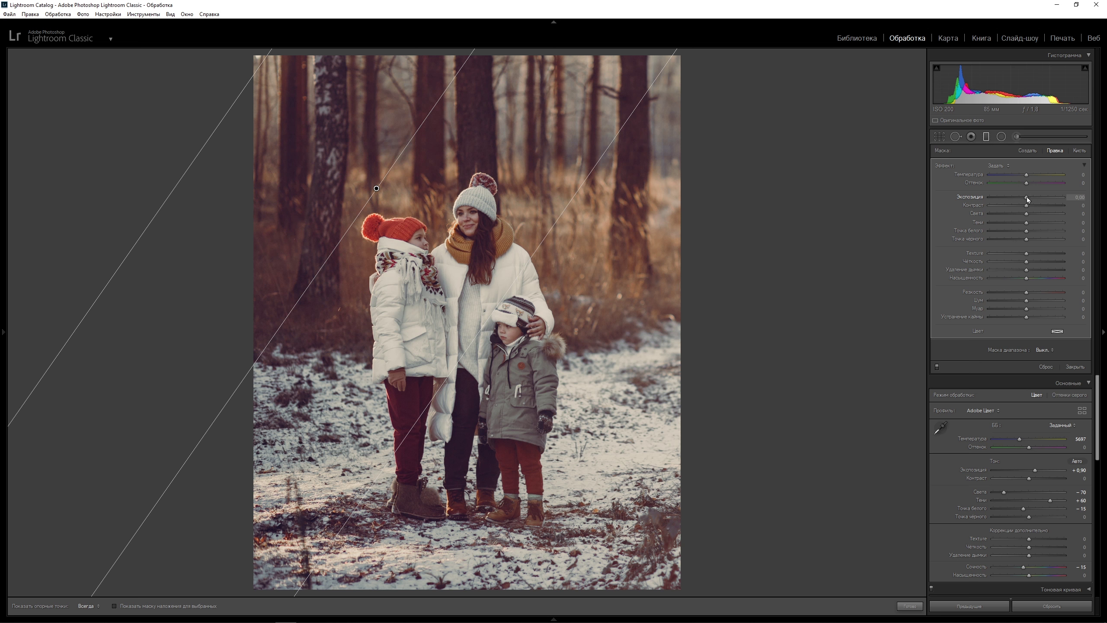
pyautogui.moveTo(1027, 197); pyautogui.dragTo(1039, 198)
pyautogui.moveTo(474, 338); pyautogui.dragTo(506, 338)
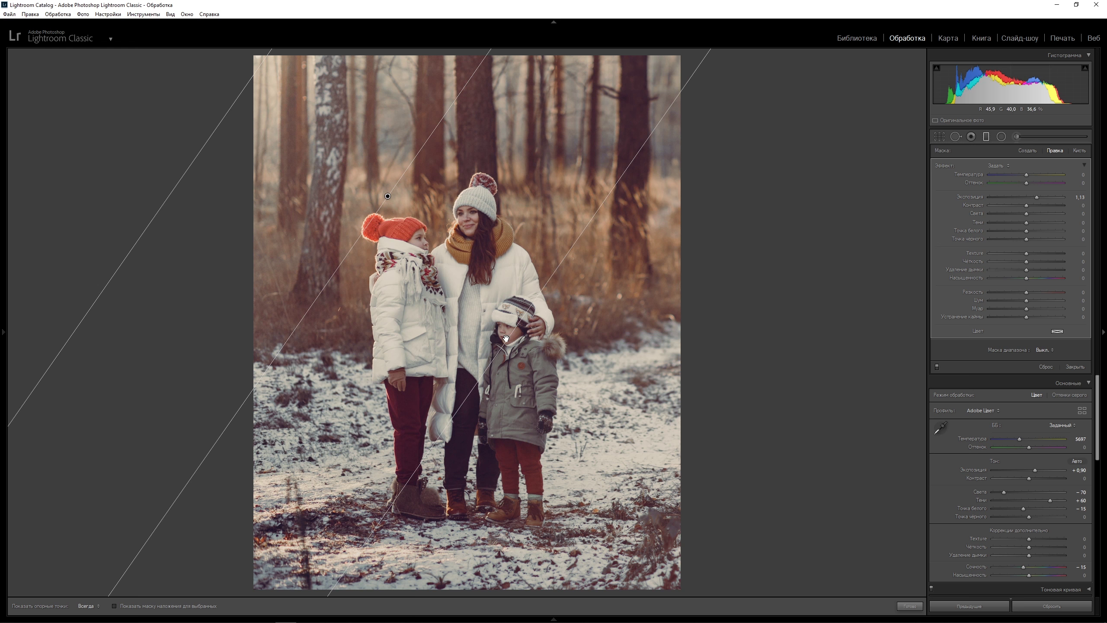
pyautogui.click(878, 390)
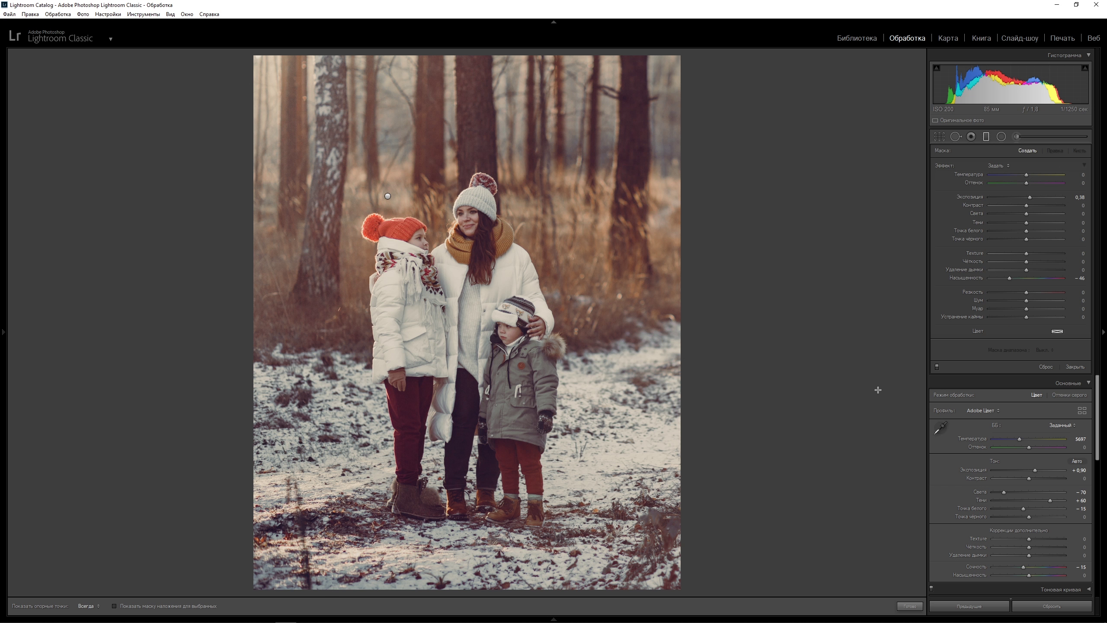
pyautogui.click(936, 367)
# Step: Re-enable the graduated filter, then paint a texture-reducing brush stroke of size 16 onto the photo
pyautogui.click(937, 367)
pyautogui.press('m')
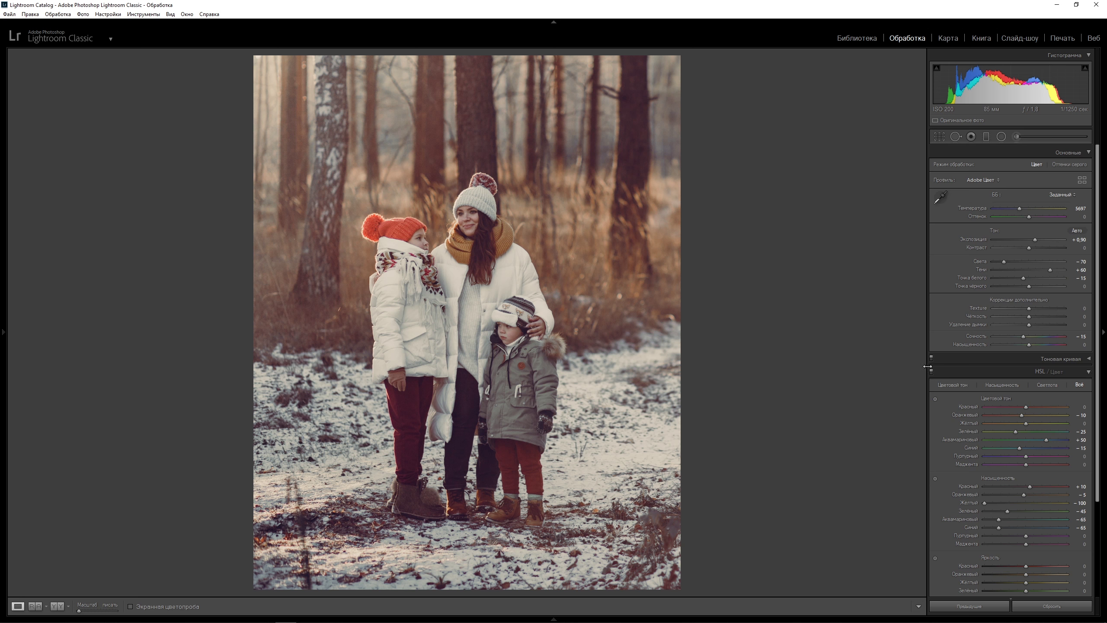
pyautogui.click(1017, 138)
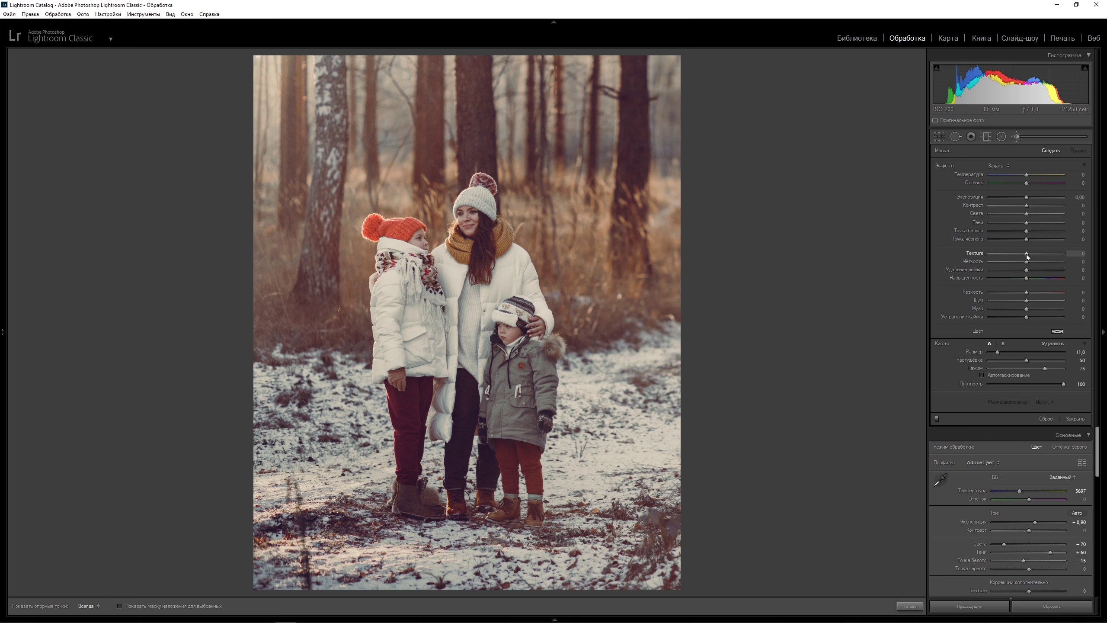
pyautogui.moveTo(1027, 257); pyautogui.dragTo(1022, 258)
pyautogui.press(']')
pyautogui.press('h')
pyautogui.scroll(-3, 276, 313)
pyautogui.moveTo(276, 313); pyautogui.dragTo(412, 172)
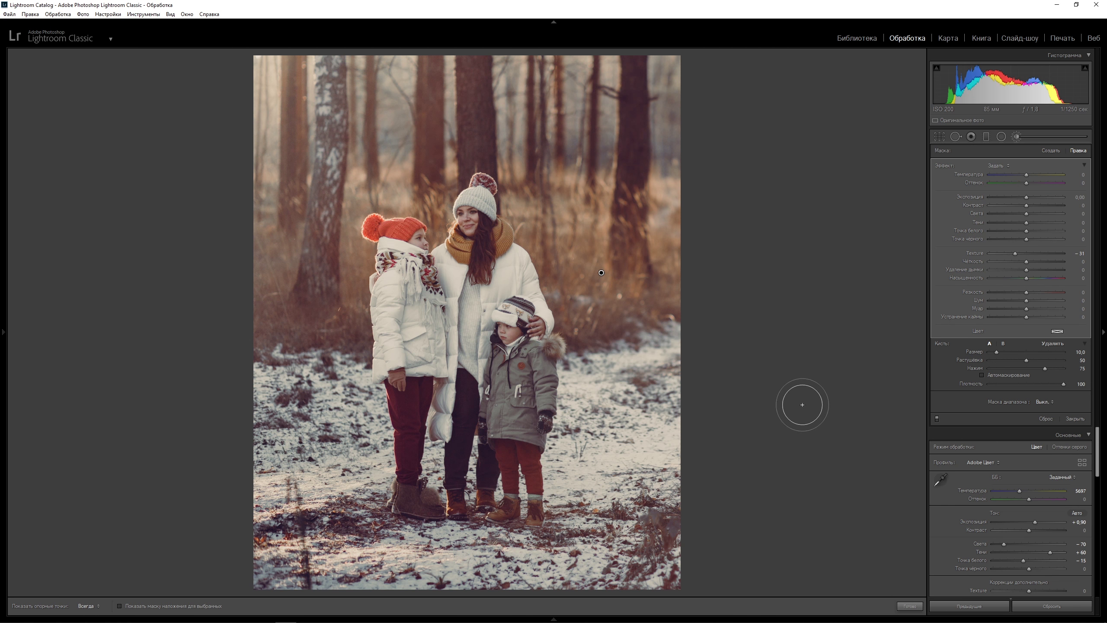
pyautogui.press('h')
pyautogui.press('k')
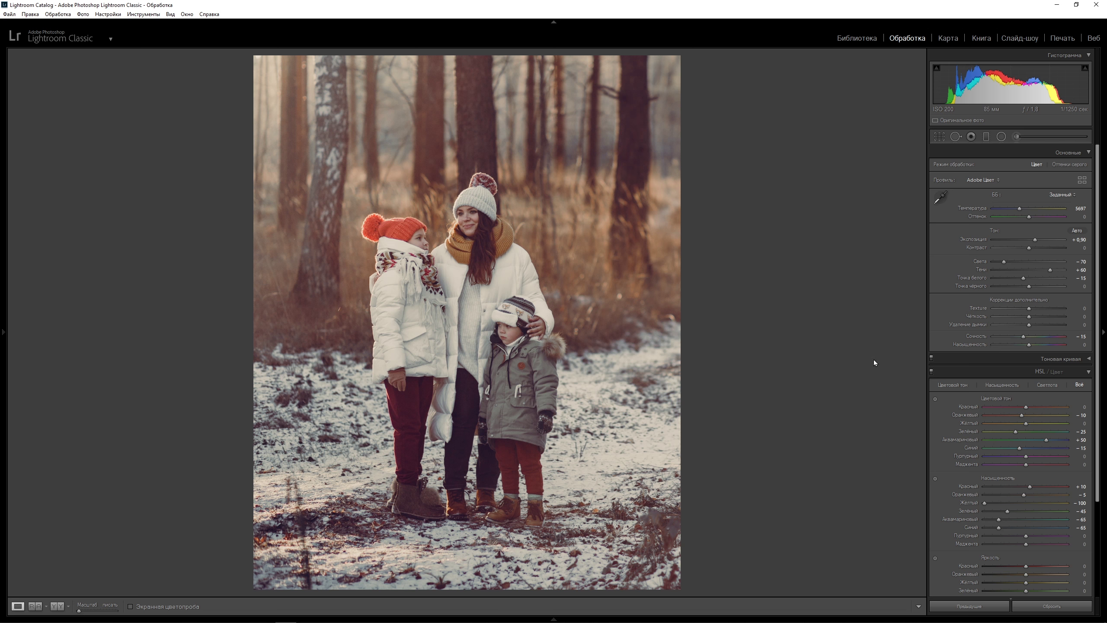
# Step: Set Temperature to 6000, Vibrance to −5 and Saturation to +7
pyautogui.moveTo(1020, 209); pyautogui.dragTo(1022, 209)
pyautogui.moveTo(1023, 339); pyautogui.dragTo(1027, 334)
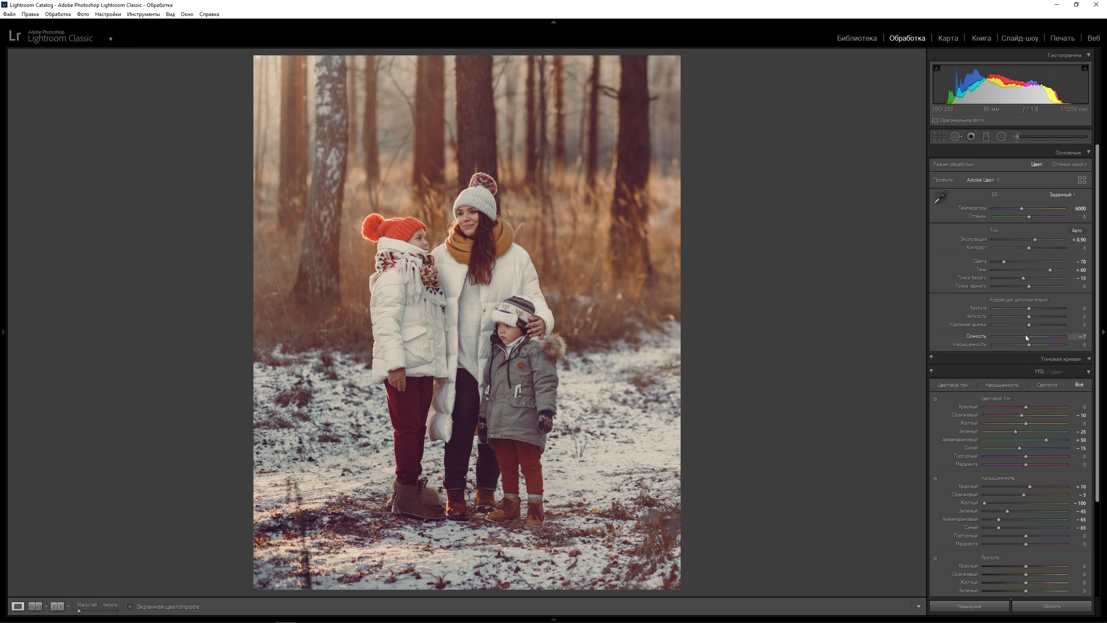
pyautogui.click(1084, 337)
pyautogui.write('-5')
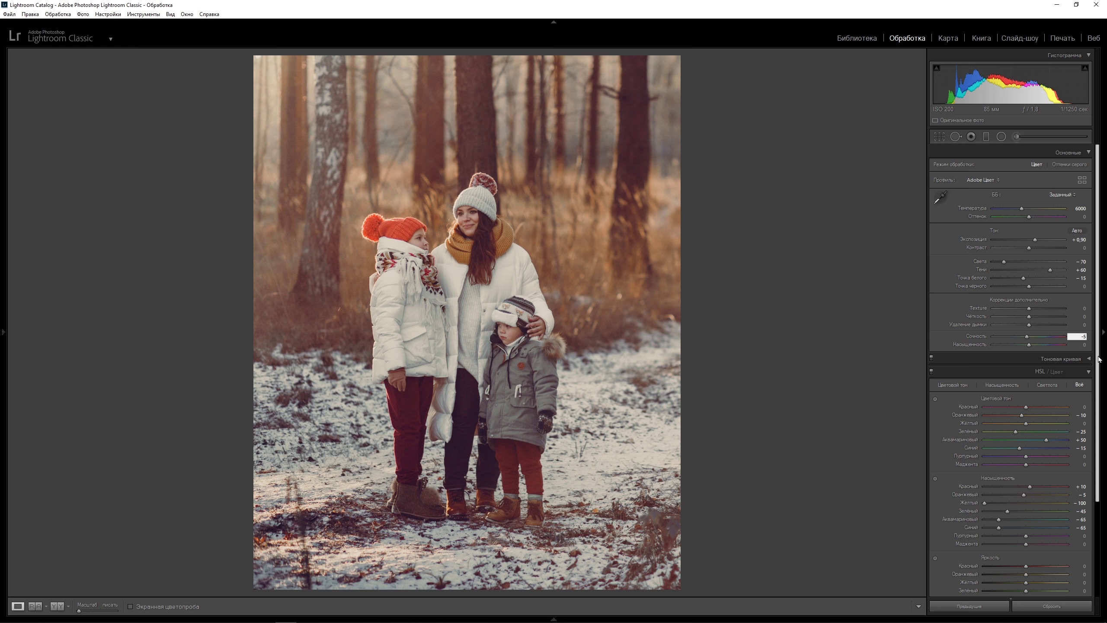
pyautogui.press('Return')
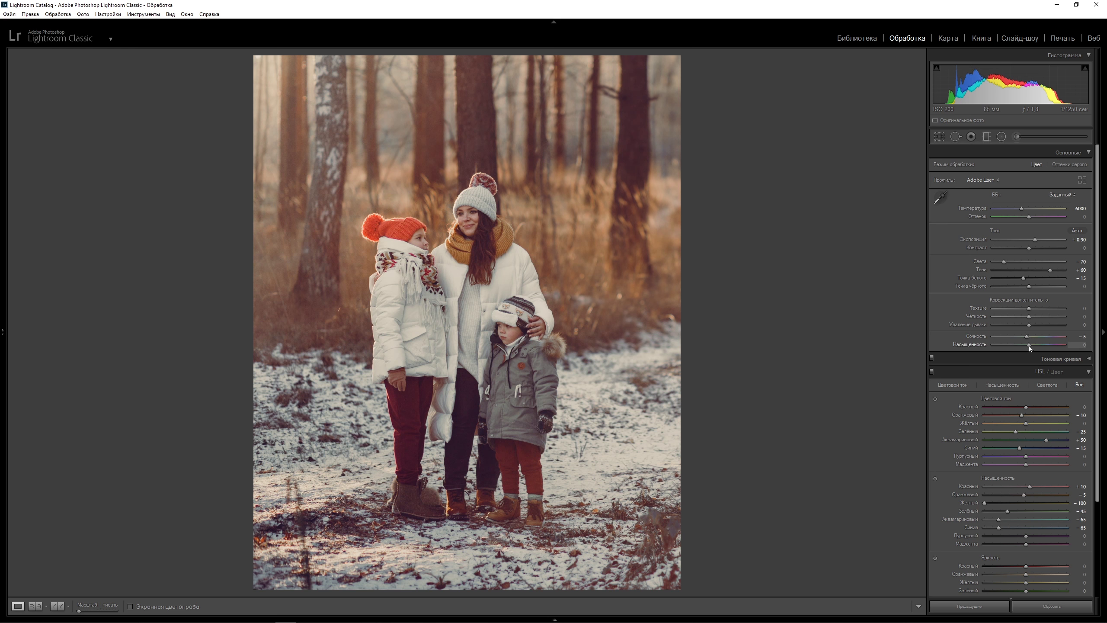
pyautogui.moveTo(1029, 347); pyautogui.dragTo(1031, 345)
pyautogui.scroll(-5, 1103, 406)
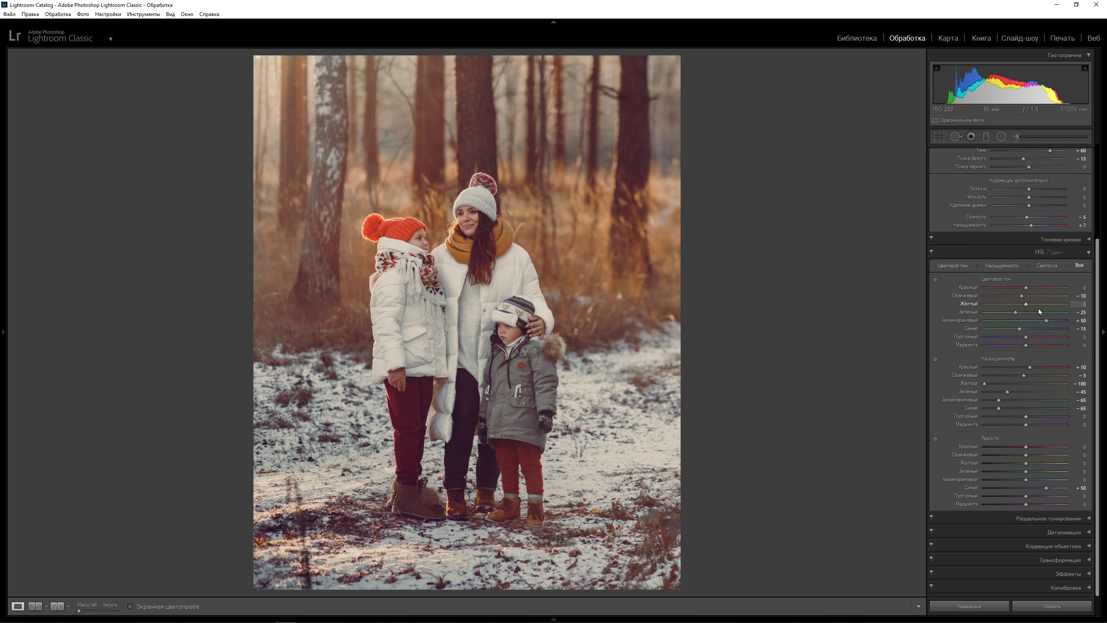
# Step: Shift the Yellow hue to −30 and reset the Green hue to 0 in HSL
pyautogui.moveTo(1027, 305); pyautogui.dragTo(1007, 313)
pyautogui.moveTo(1012, 308); pyautogui.dragTo(1014, 308)
pyautogui.doubleClick(1015, 312)
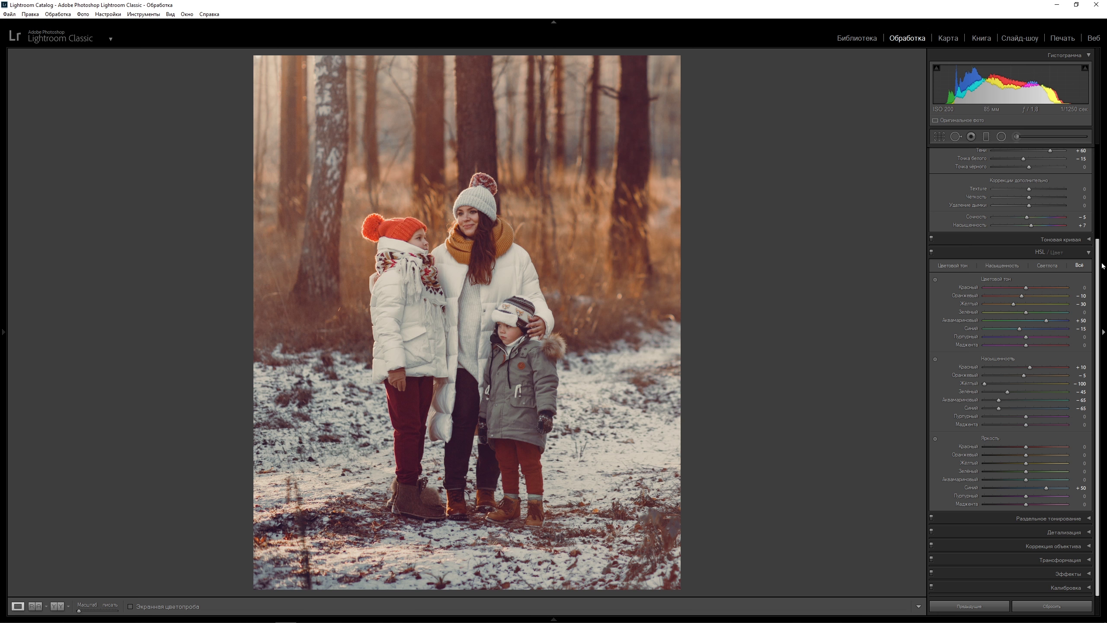
pyautogui.click(1089, 253)
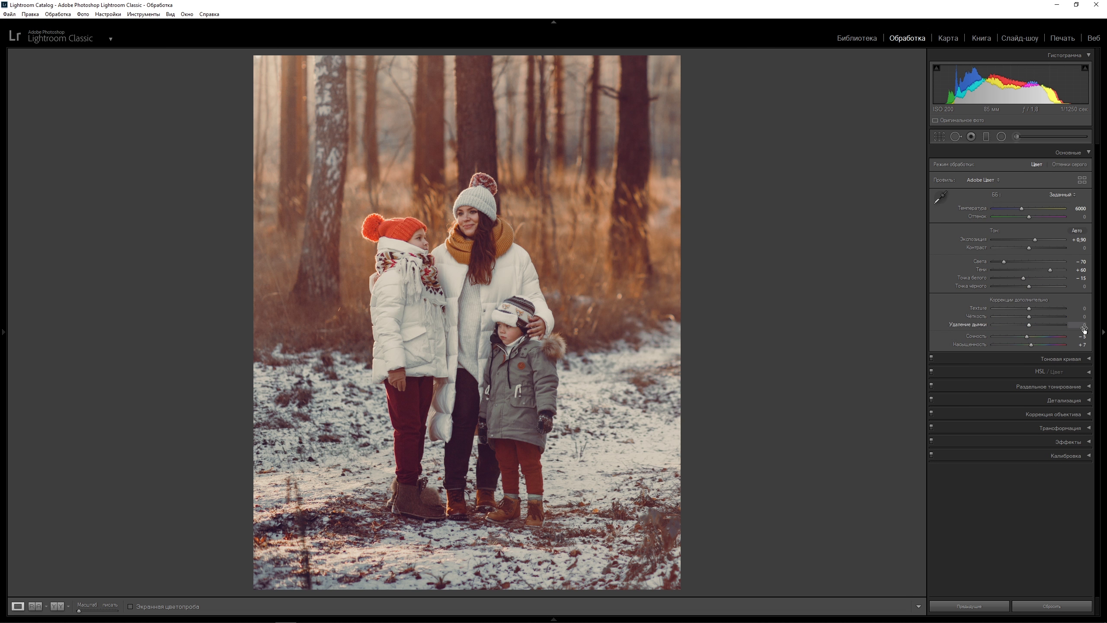
# Step: Pull down the RGB tone curve's shadow point and nudge its midpoint
pyautogui.click(1089, 153)
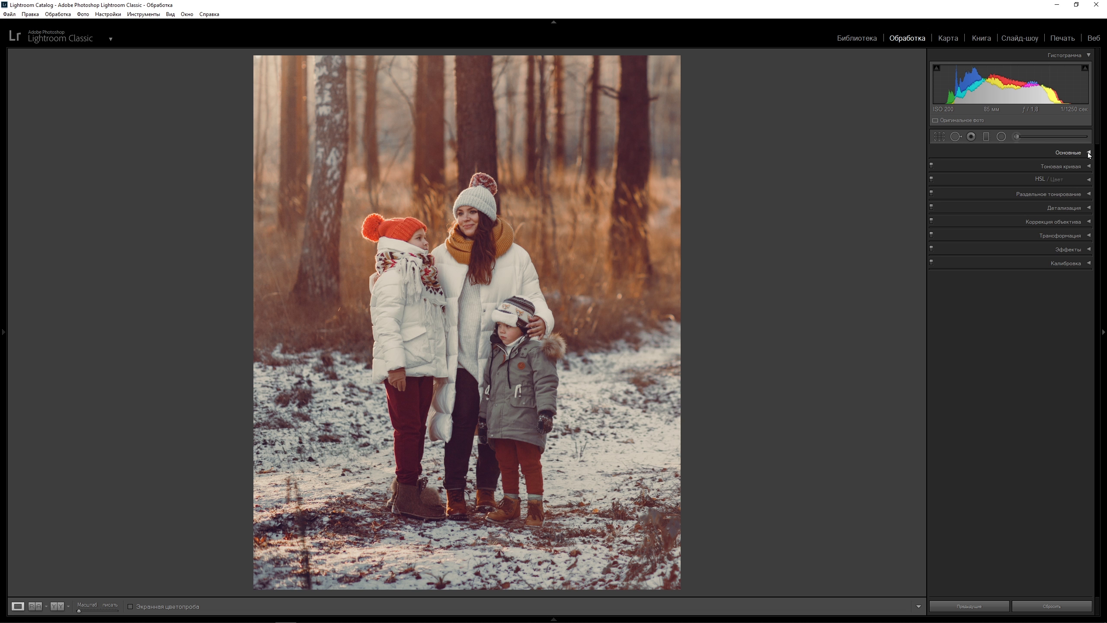
pyautogui.click(1089, 166)
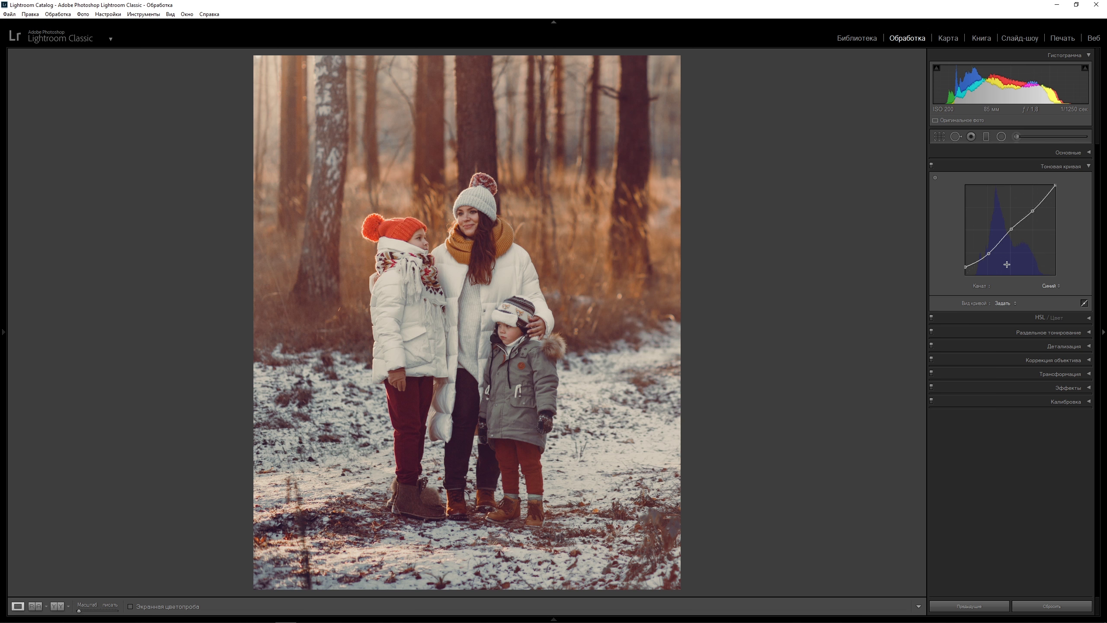
pyautogui.moveTo(988, 254); pyautogui.dragTo(987, 257)
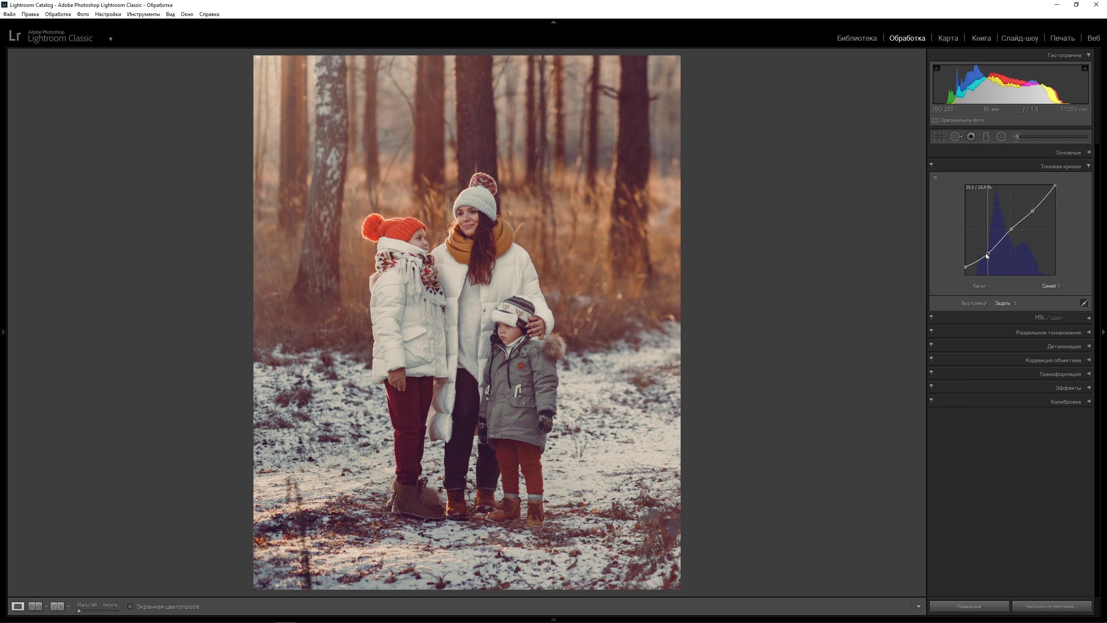
pyautogui.click(1011, 229)
pyautogui.moveTo(1012, 236); pyautogui.dragTo(1041, 218)
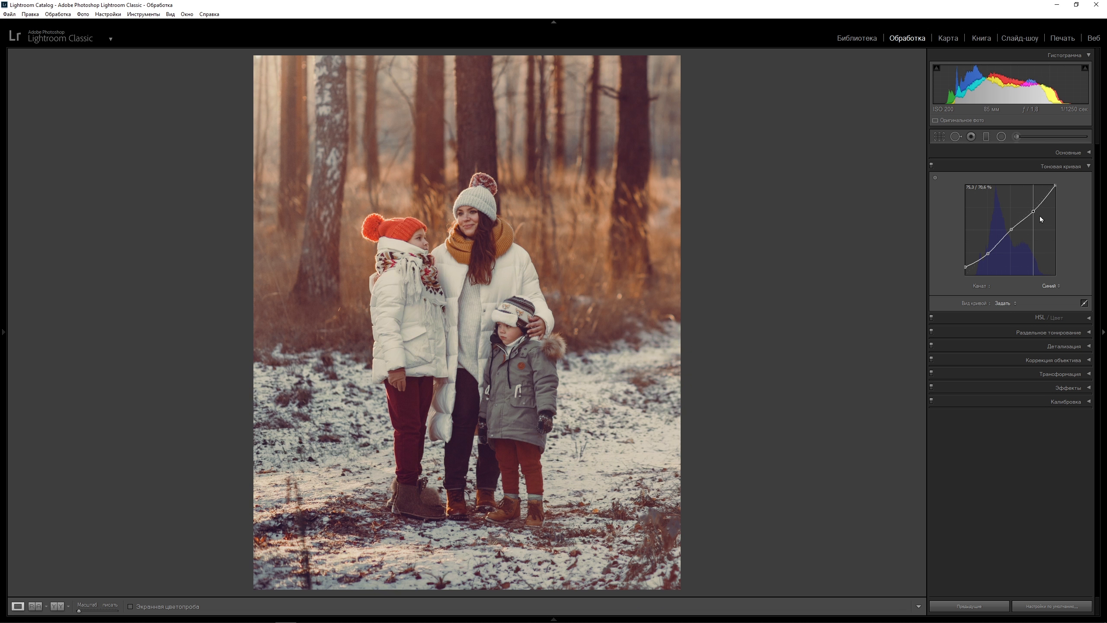
# Step: Lower the shadow points of the Green and Red channel curves
pyautogui.click(1059, 285)
pyautogui.click(1040, 316)
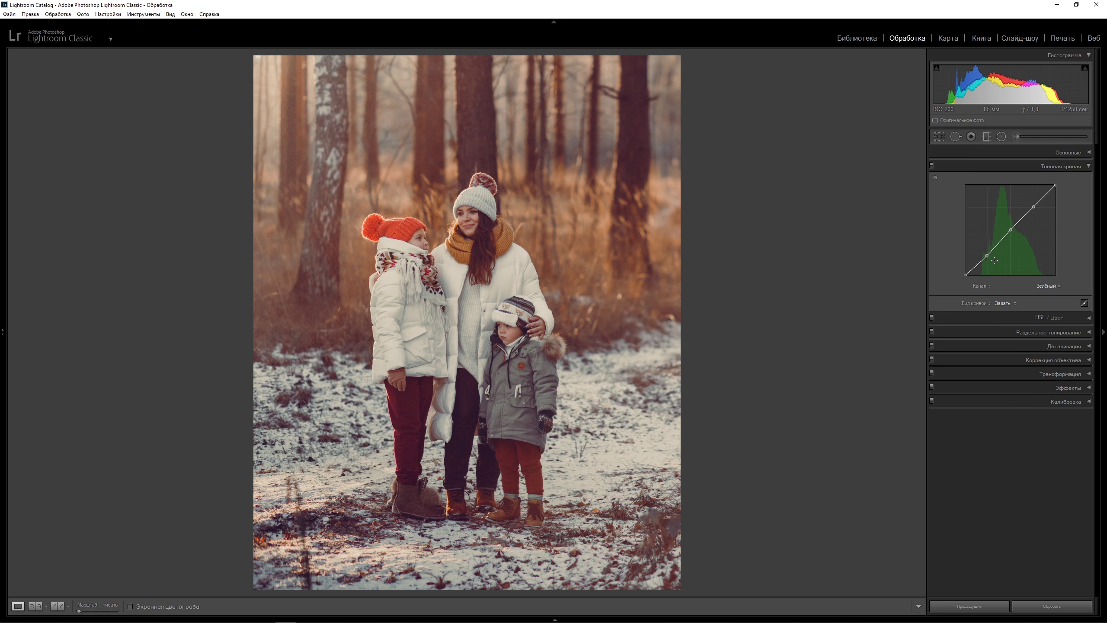
pyautogui.moveTo(988, 256); pyautogui.dragTo(990, 266)
pyautogui.click(1059, 287)
pyautogui.click(1040, 307)
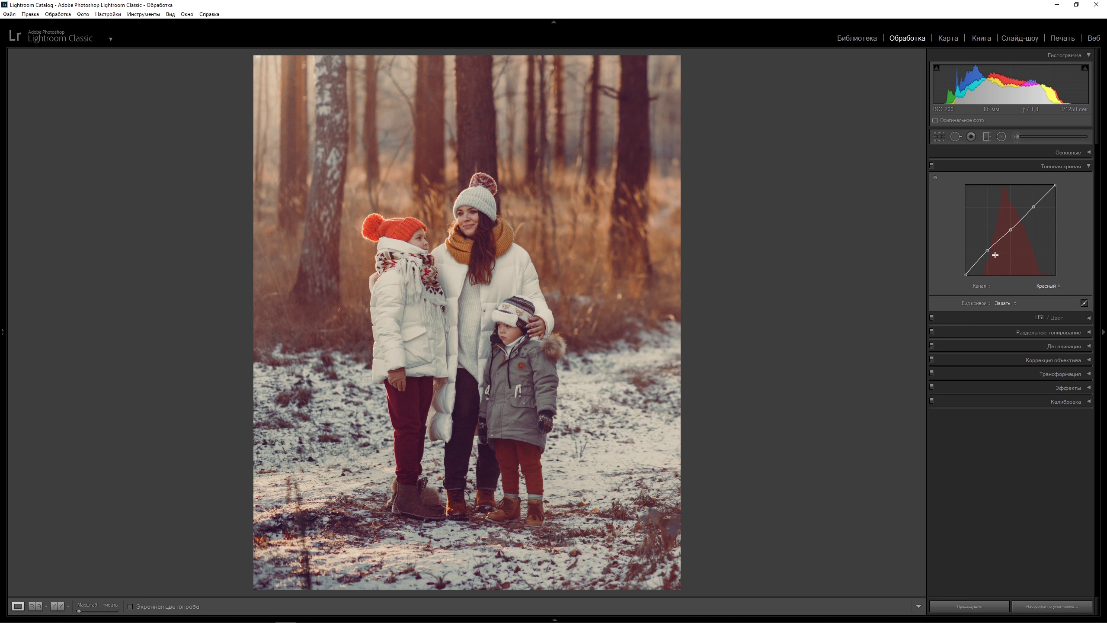
pyautogui.moveTo(988, 252); pyautogui.dragTo(989, 259)
# Step: Back on the RGB curve, lower the highlight point and darken the shadows
pyautogui.click(1057, 286)
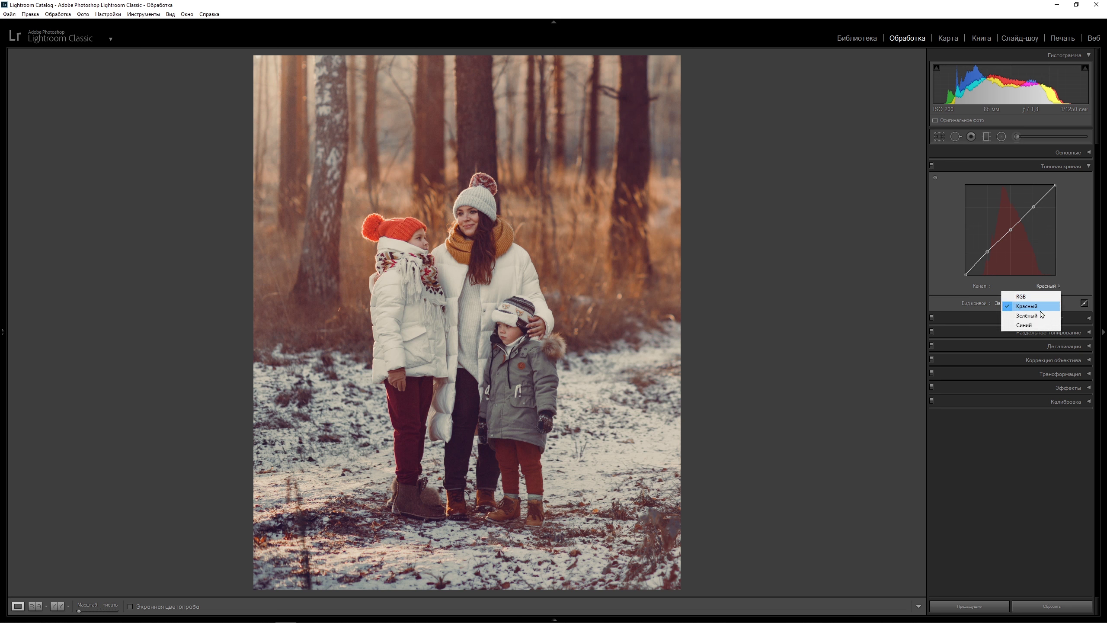
pyautogui.click(1011, 296)
pyautogui.moveTo(1034, 207); pyautogui.dragTo(1034, 208)
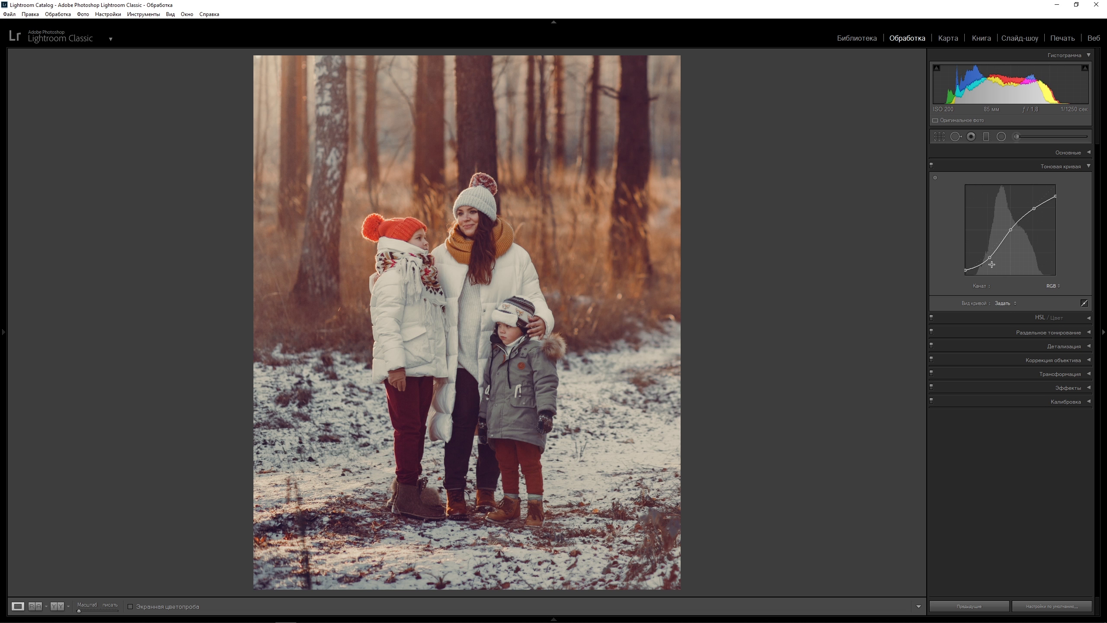
pyautogui.moveTo(990, 257); pyautogui.dragTo(993, 265)
pyautogui.moveTo(991, 261); pyautogui.dragTo(991, 275)
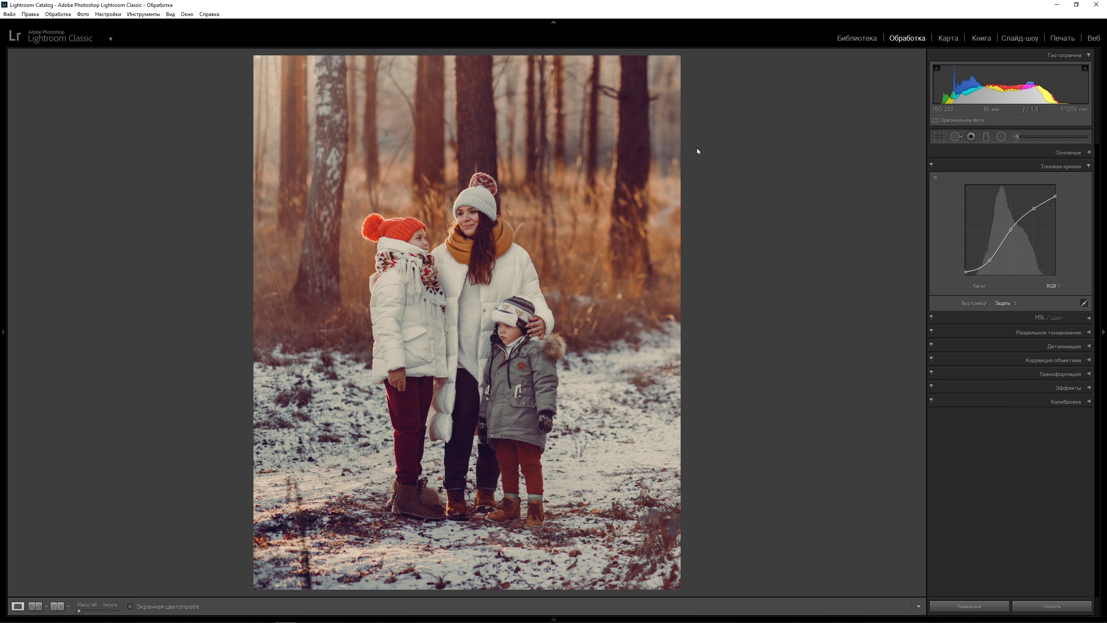
# Step: Show the filmstrip and display a side-by-side before/after comparison
pyautogui.click(1089, 166)
pyautogui.press('F6')
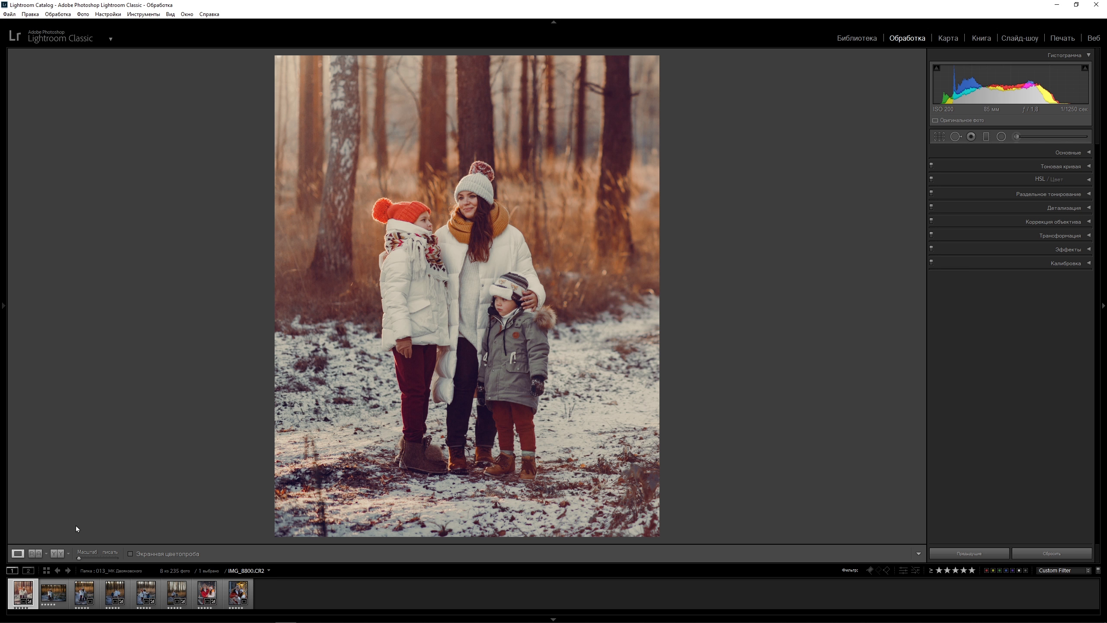
pyautogui.click(55, 555)
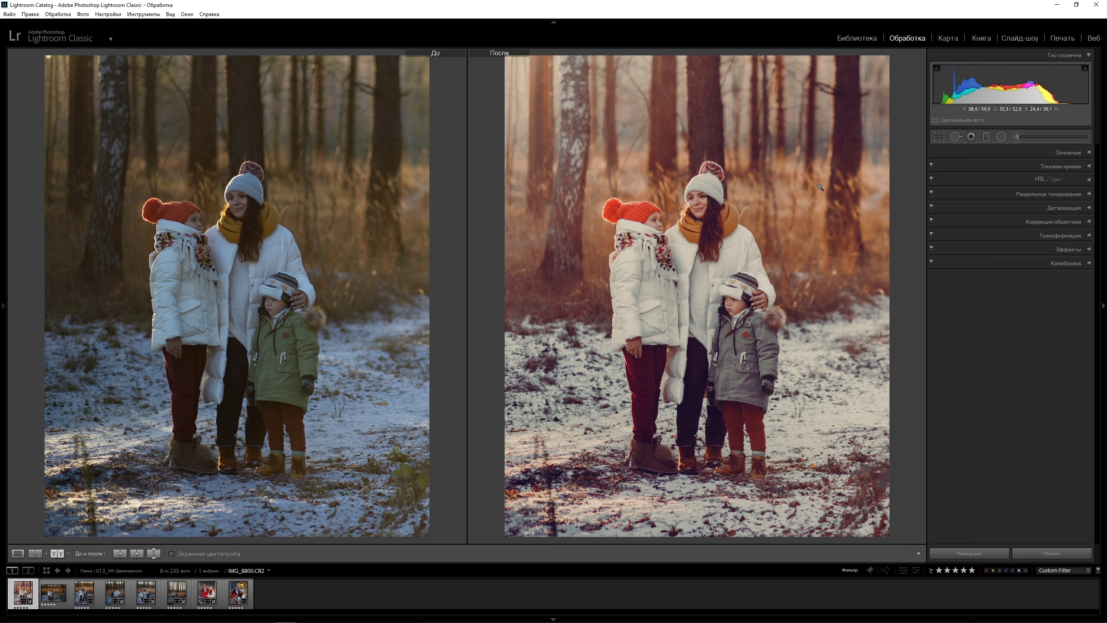
# Step: Save preset 'Happy Spring', excluding White Balance, Exposure, graduated and radial filters, and Transform
pyautogui.click(3, 306)
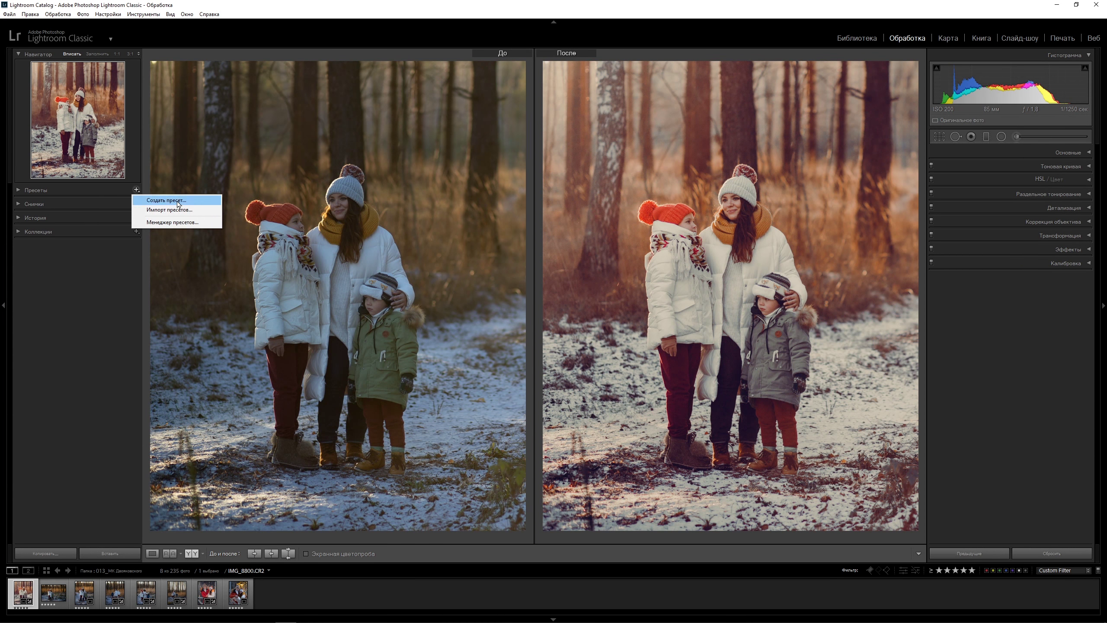
pyautogui.click(177, 201)
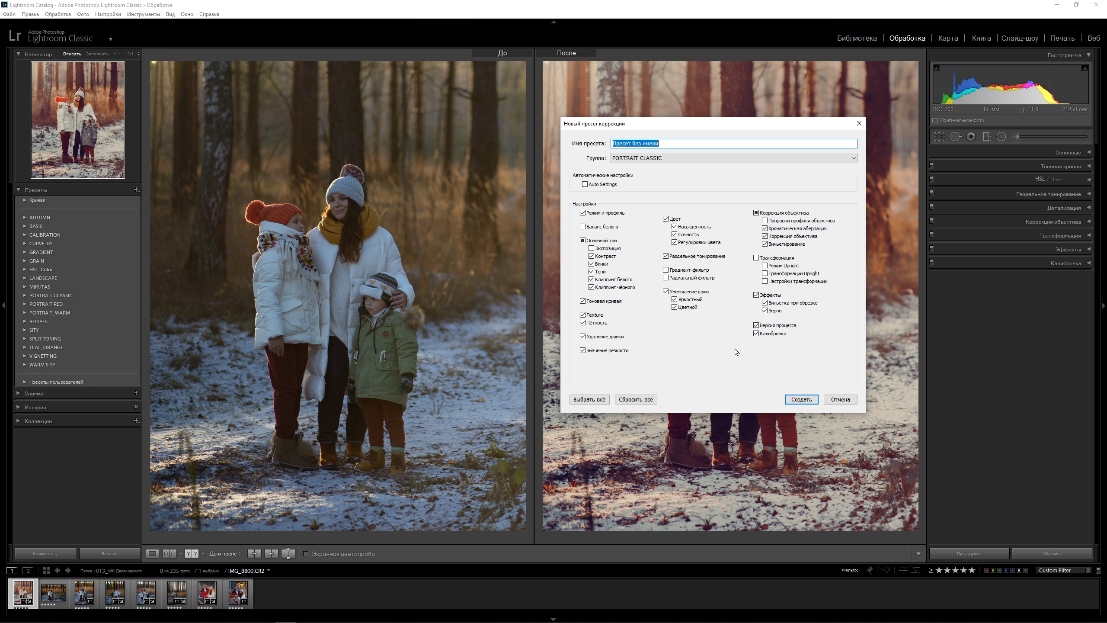
pyautogui.write('P')
pyautogui.write('H')
pyautogui.write('app')
pyautogui.write('y Spring')
pyautogui.click(638, 403)
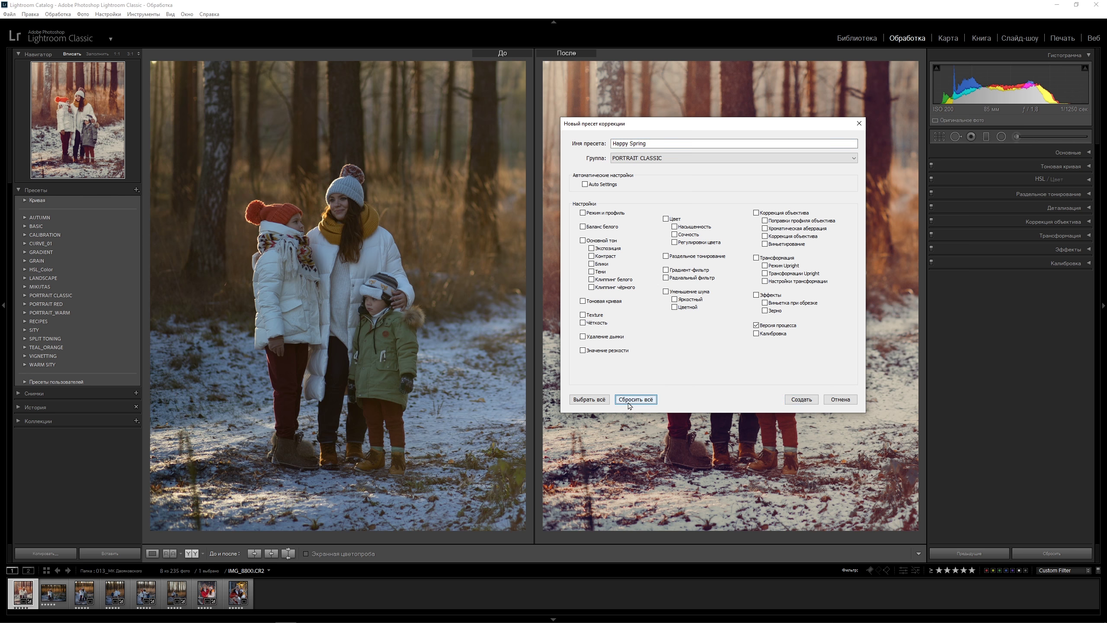
pyautogui.click(591, 402)
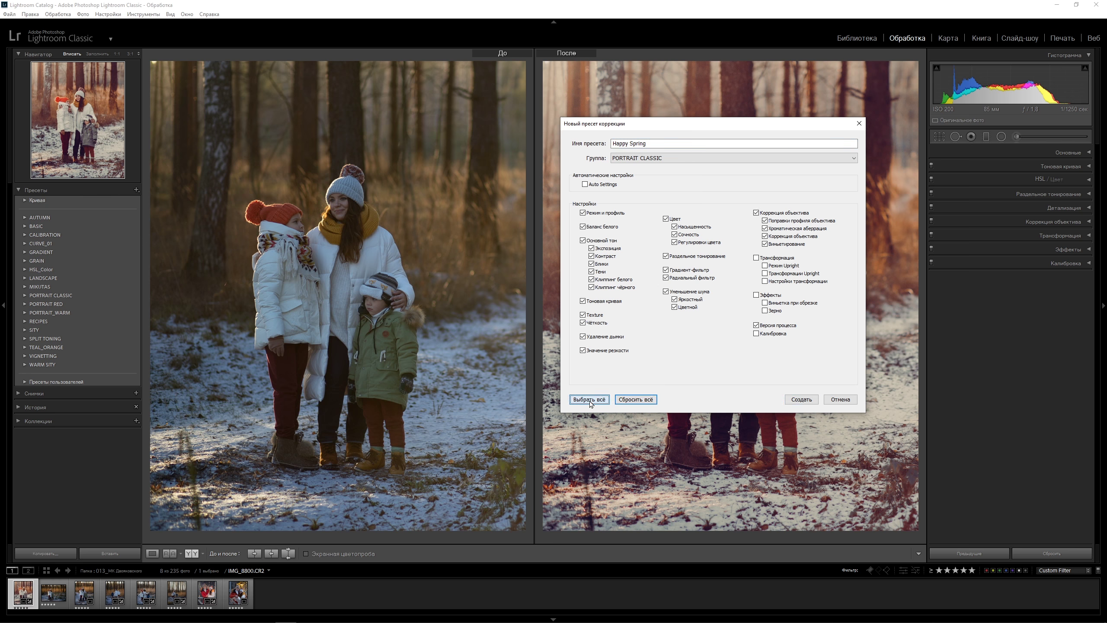
pyautogui.click(583, 226)
pyautogui.click(592, 249)
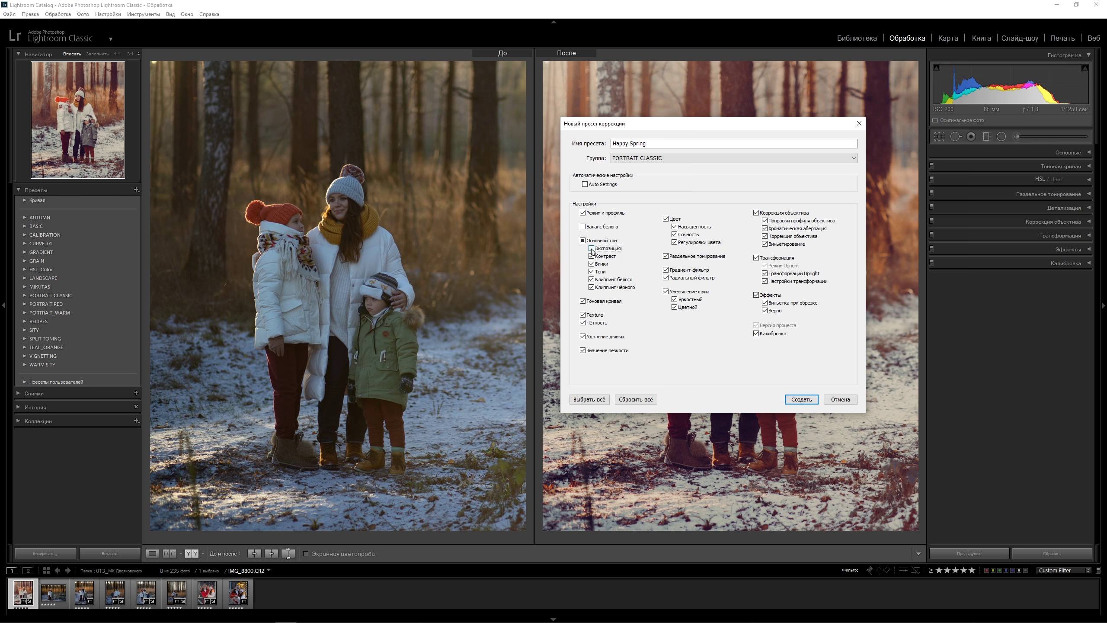
pyautogui.click(666, 270)
pyautogui.click(666, 278)
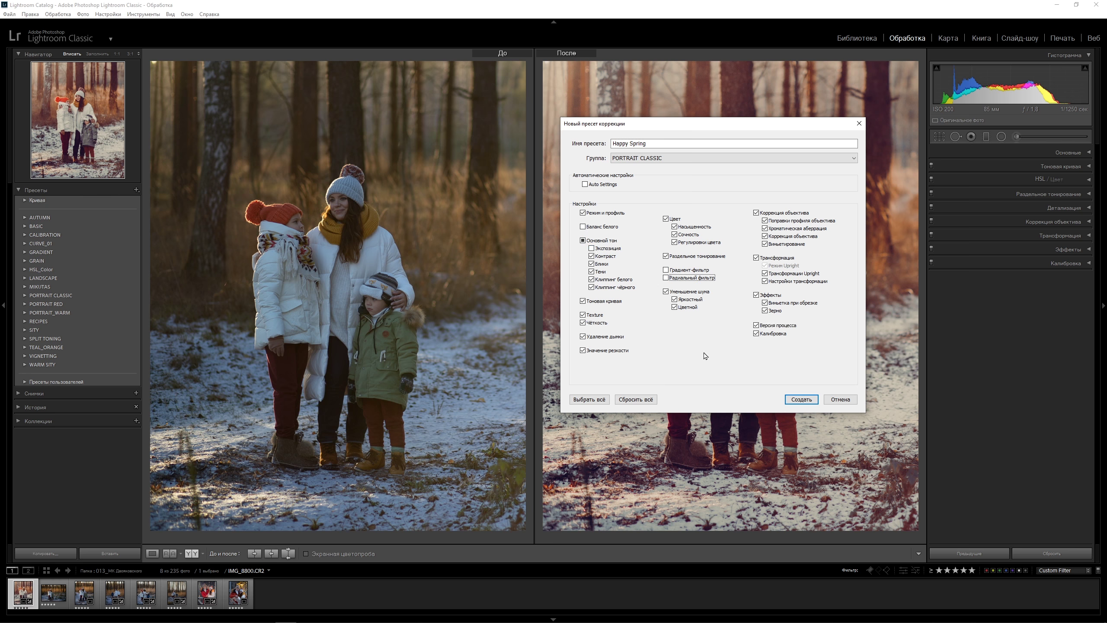
pyautogui.click(757, 258)
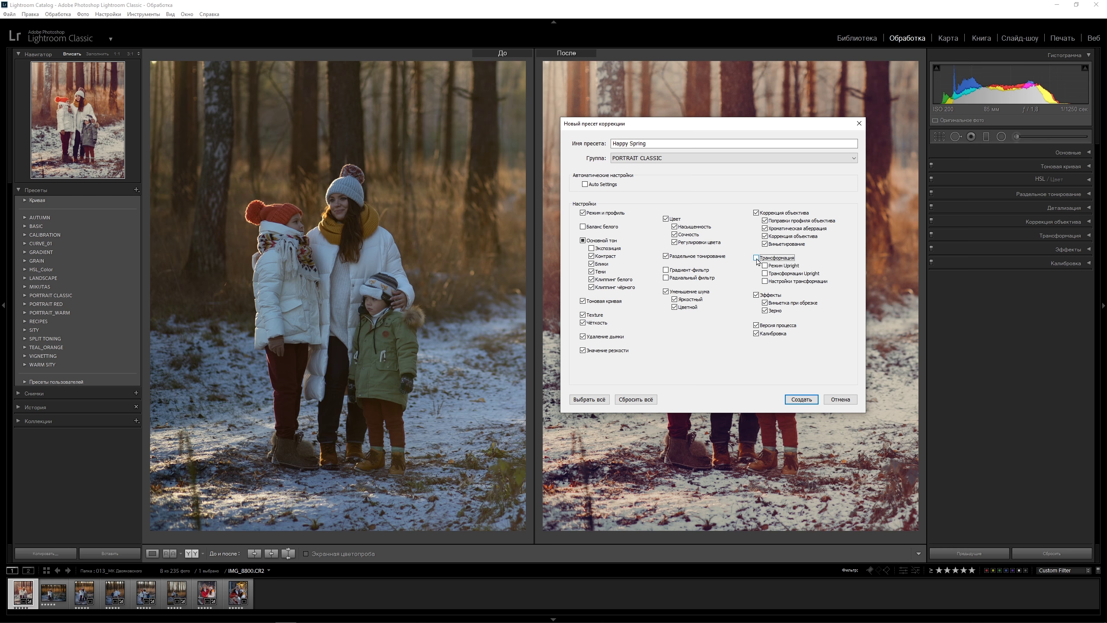
pyautogui.click(801, 400)
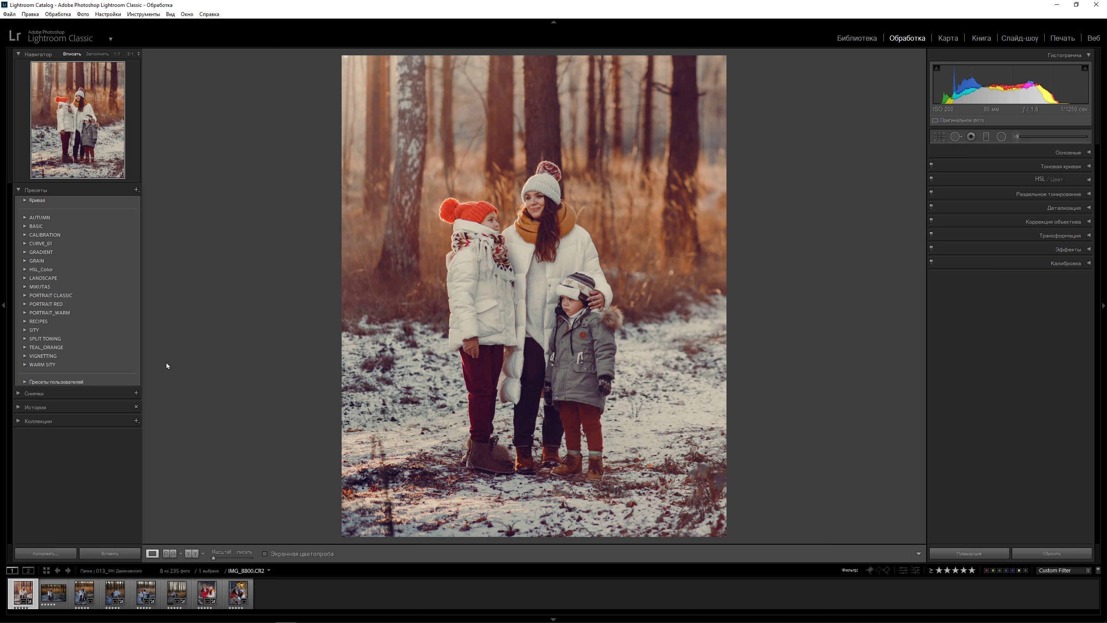
pyautogui.press('Right')
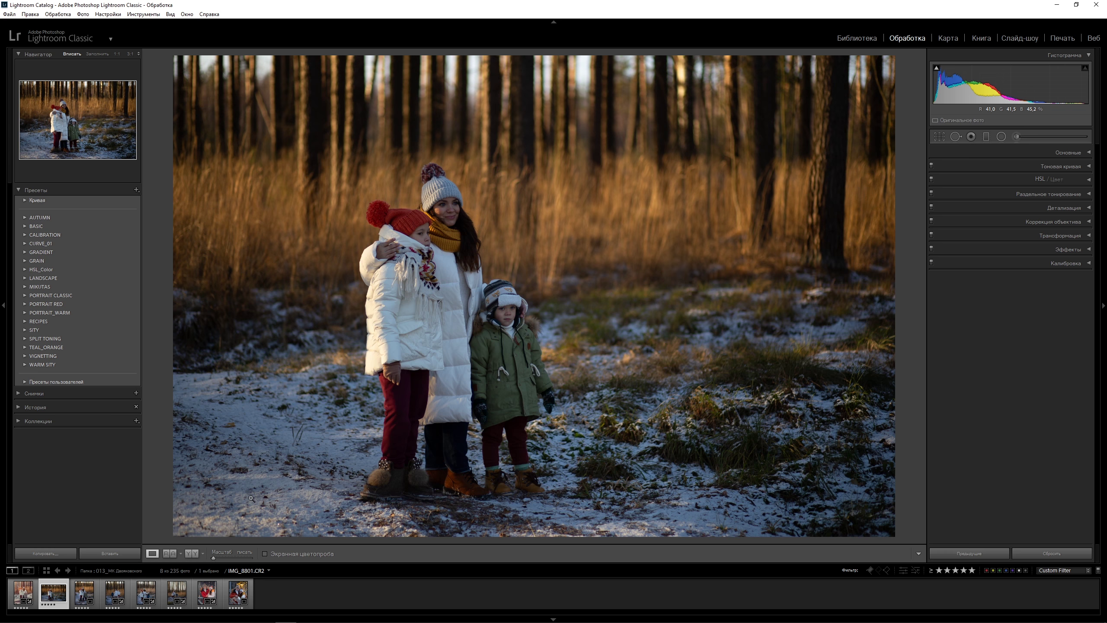
# Step: Apply Happy Spring from PORTRAIT CLASSIC to IMG_8801, then nudge Exposure to +1.30
pyautogui.click(24, 296)
pyautogui.click(53, 312)
pyautogui.click(1068, 152)
pyautogui.moveTo(1029, 239); pyautogui.dragTo(1038, 239)
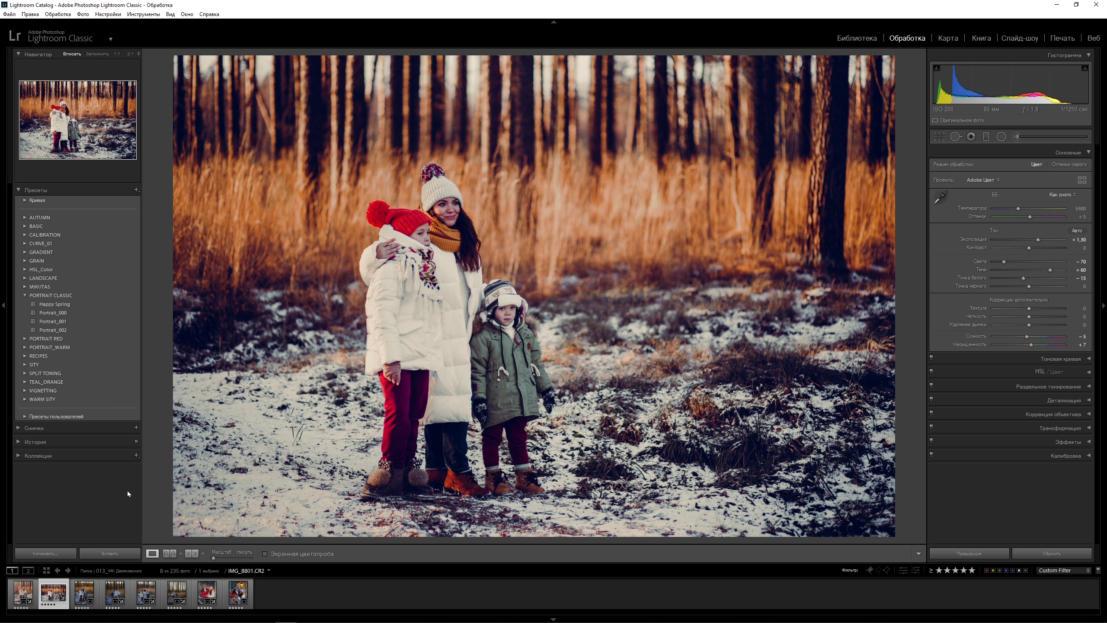
# Step: Return to IMG_8801 and set Contrast −35, Whites −47 and Blacks +26
pyautogui.click(30, 583)
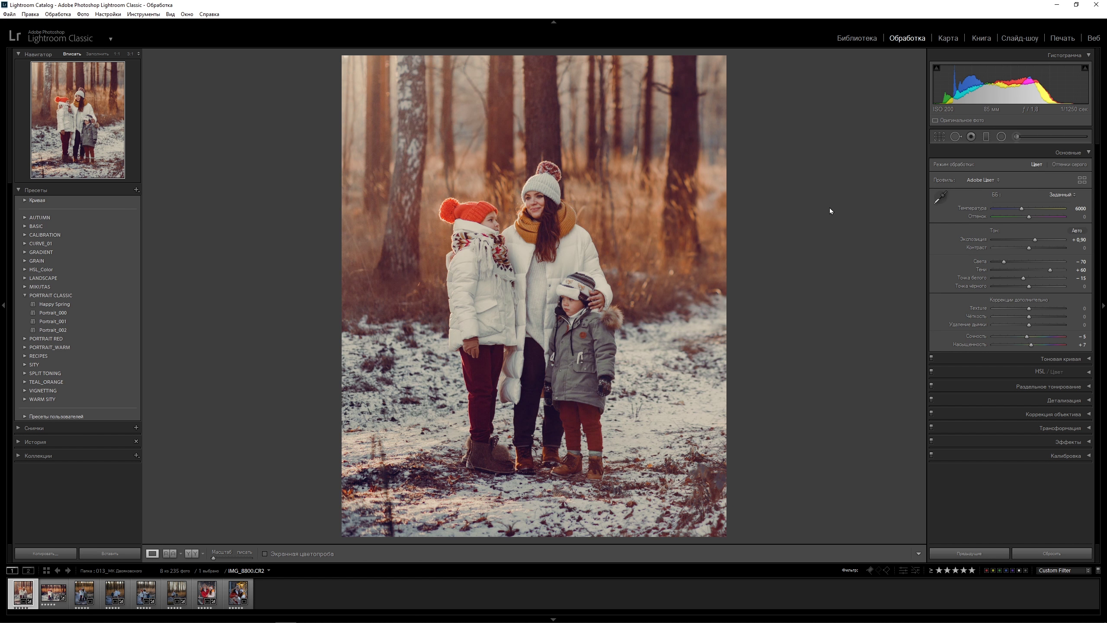
pyautogui.press('Right')
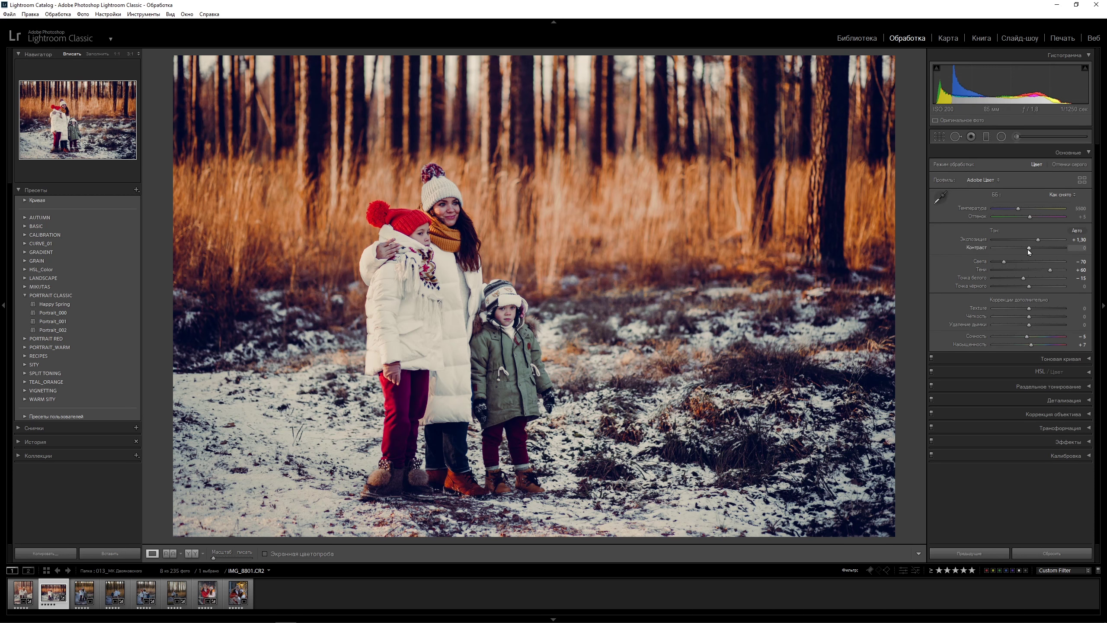
pyautogui.moveTo(1027, 249)
pyautogui.mouseDown()
pyautogui.moveTo(1016, 250)
pyautogui.moveTo(1012, 277)
pyautogui.mouseUp()
pyautogui.moveTo(1029, 287); pyautogui.dragTo(1038, 286)
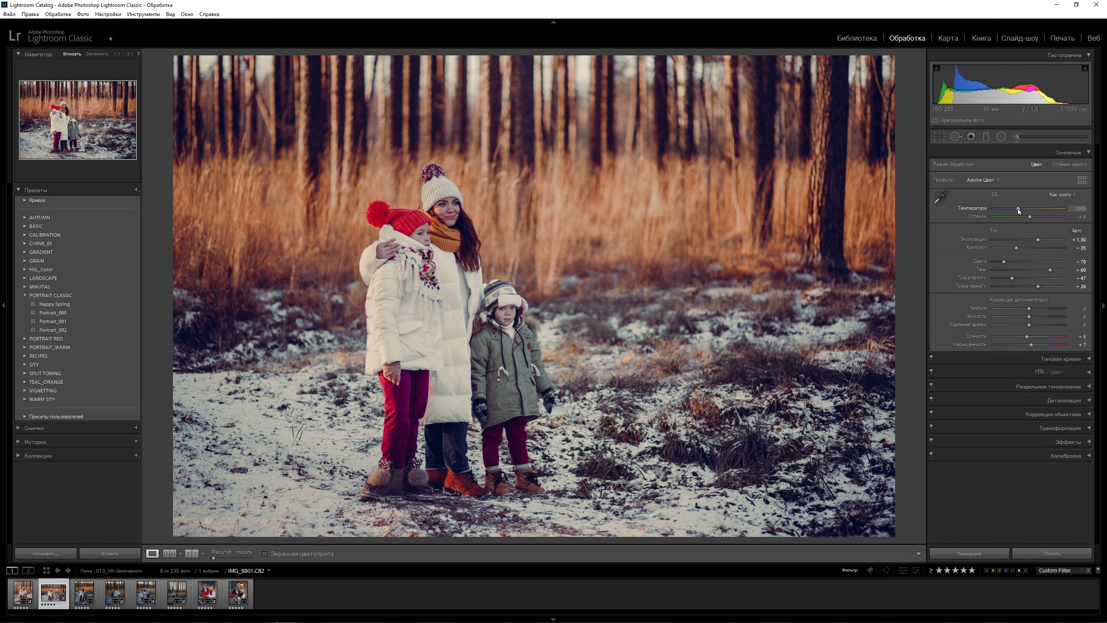
# Step: Warm the colour temperature, lift the tone-curve shadows and view before/after
pyautogui.moveTo(1017, 209); pyautogui.dragTo(1024, 208)
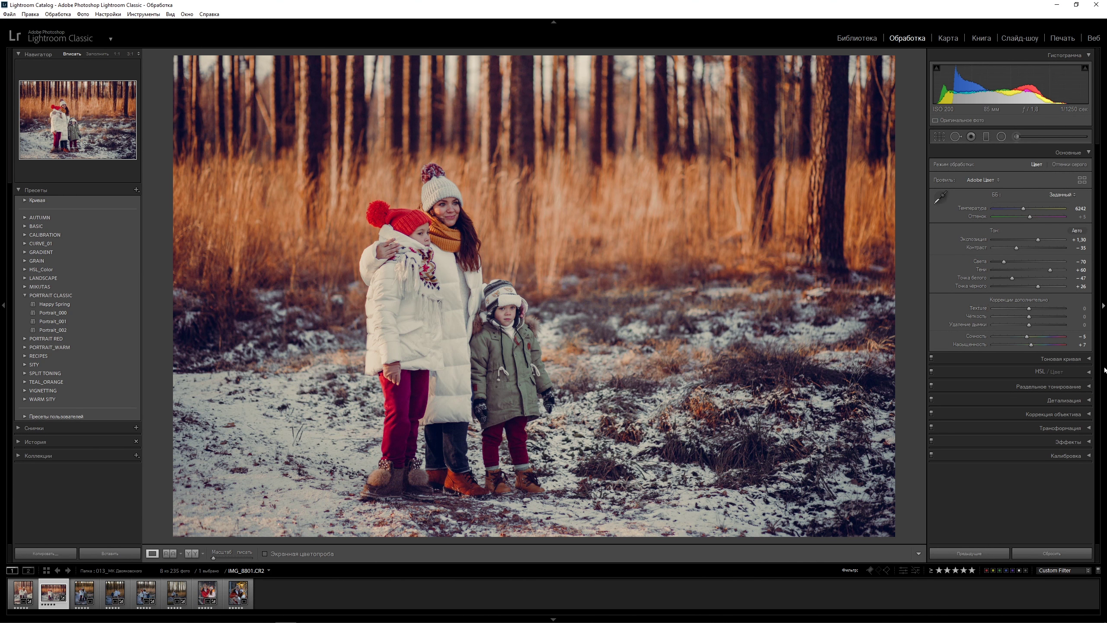
pyautogui.click(1061, 358)
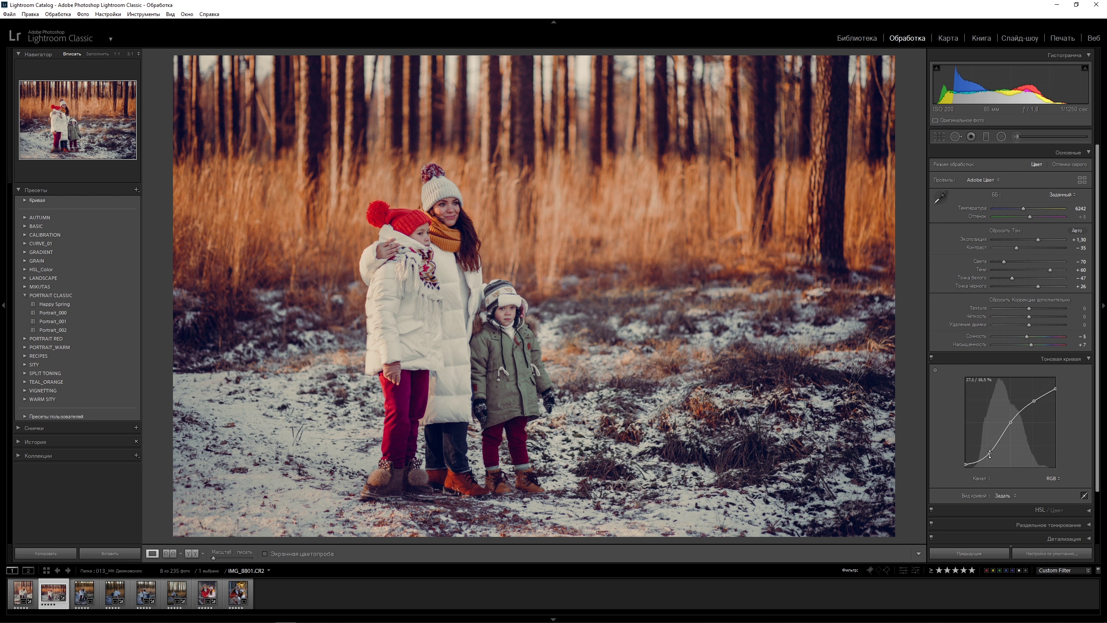
pyautogui.moveTo(990, 453); pyautogui.dragTo(991, 444)
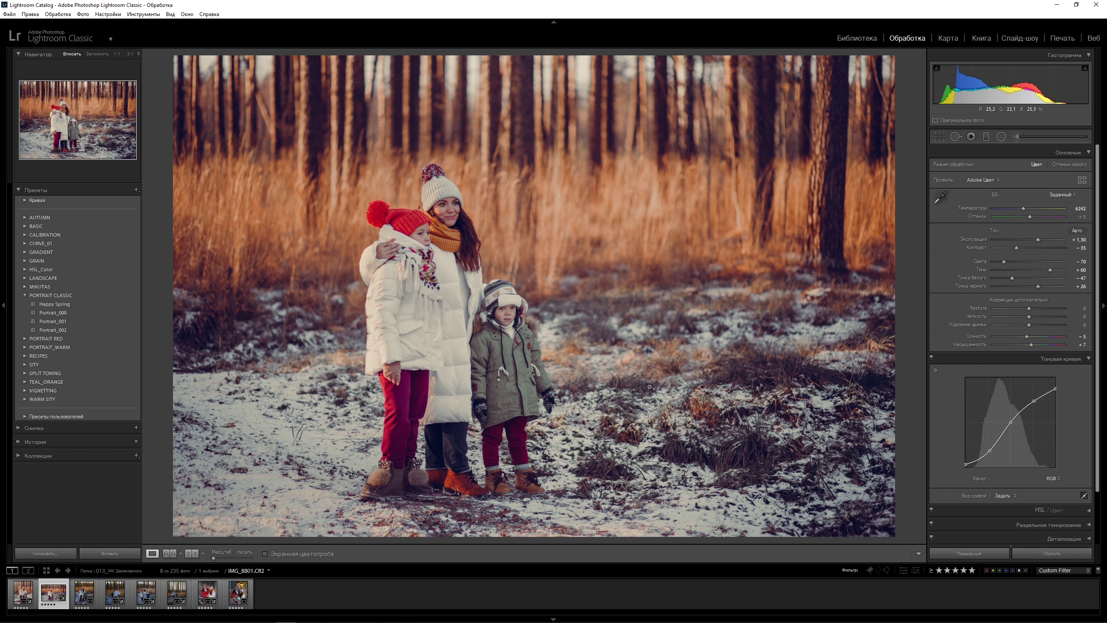
pyautogui.click(191, 553)
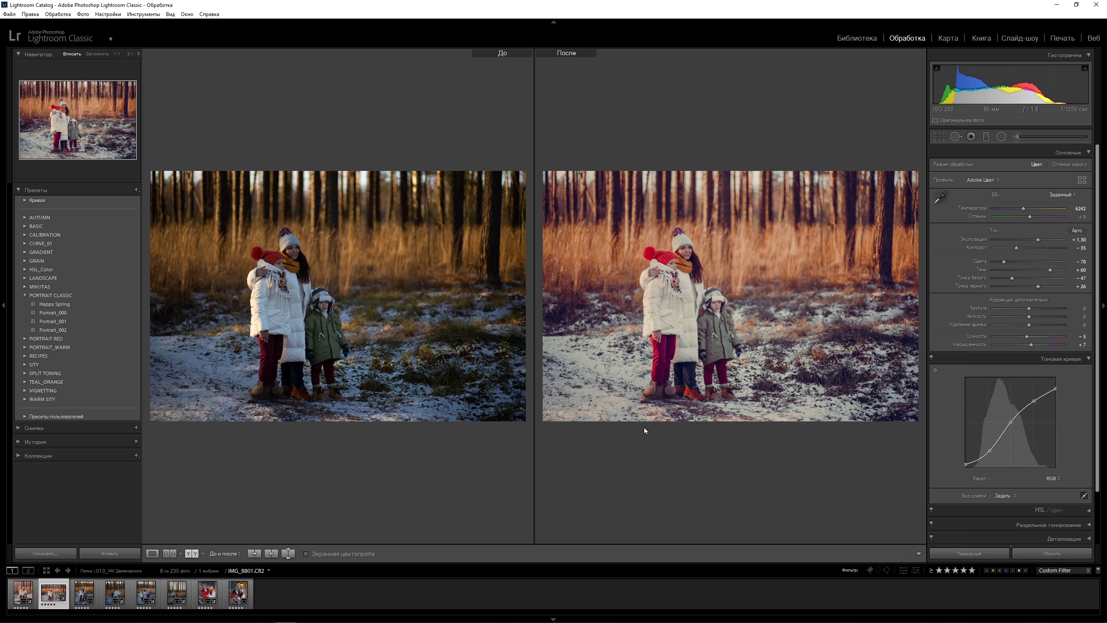
pyautogui.moveTo(83, 594)
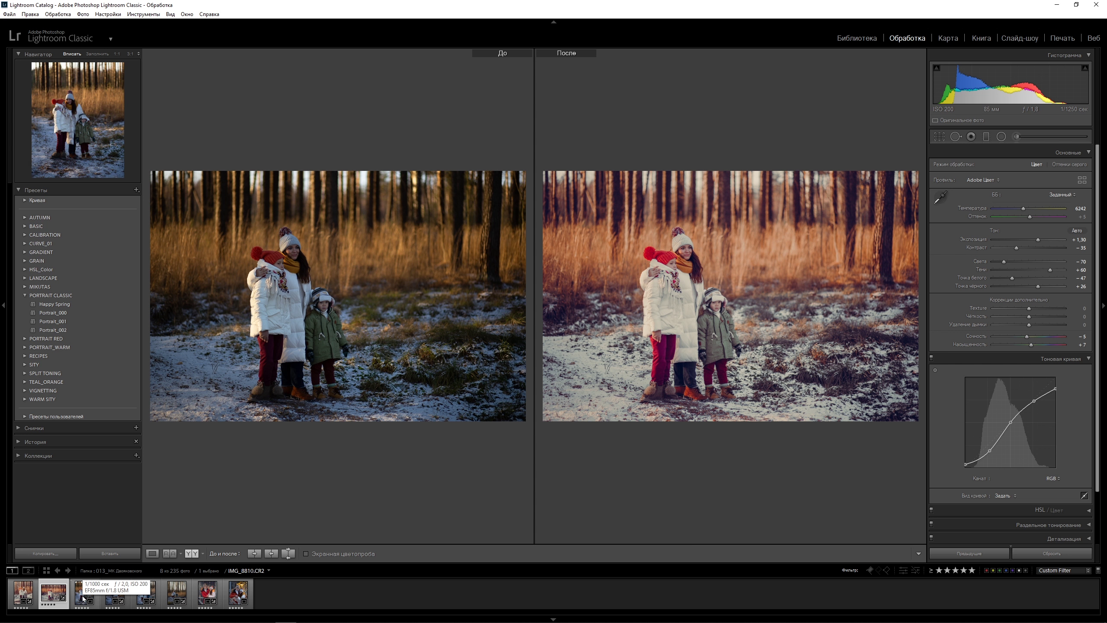
# Step: Return to Loupe view, glance at the third photo, then go back to the second
pyautogui.press('y')
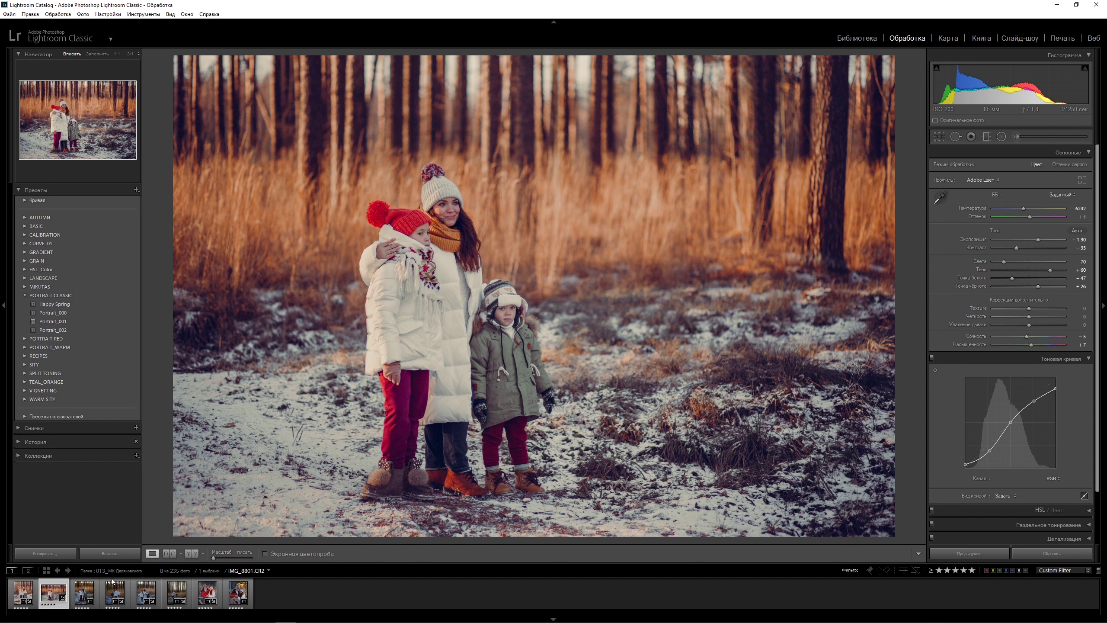
pyautogui.click(85, 591)
pyautogui.click(91, 307)
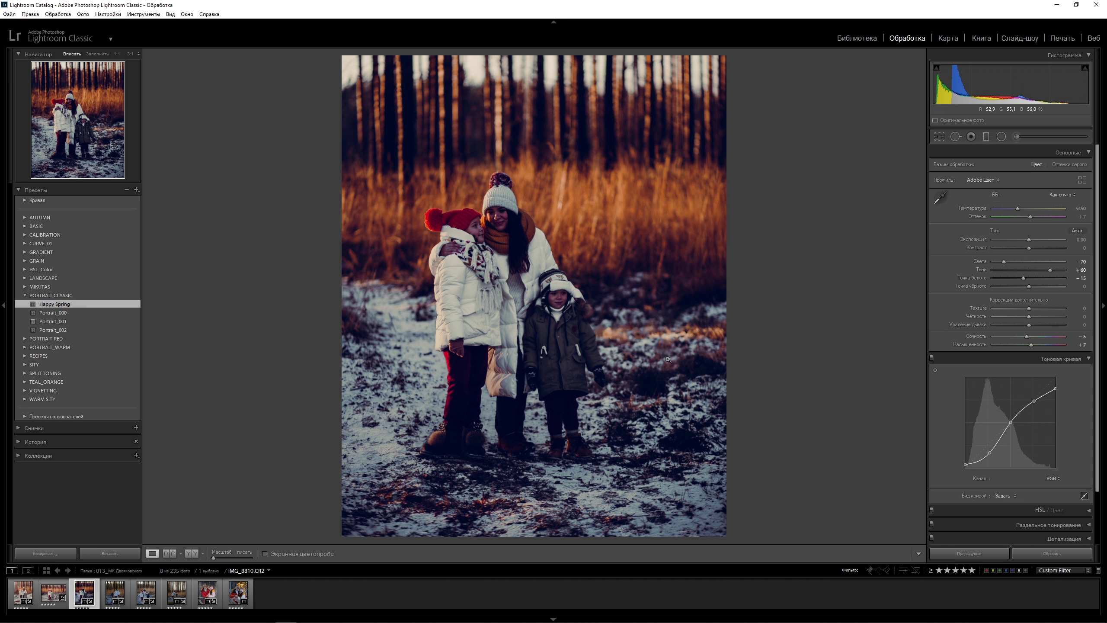
pyautogui.click(50, 594)
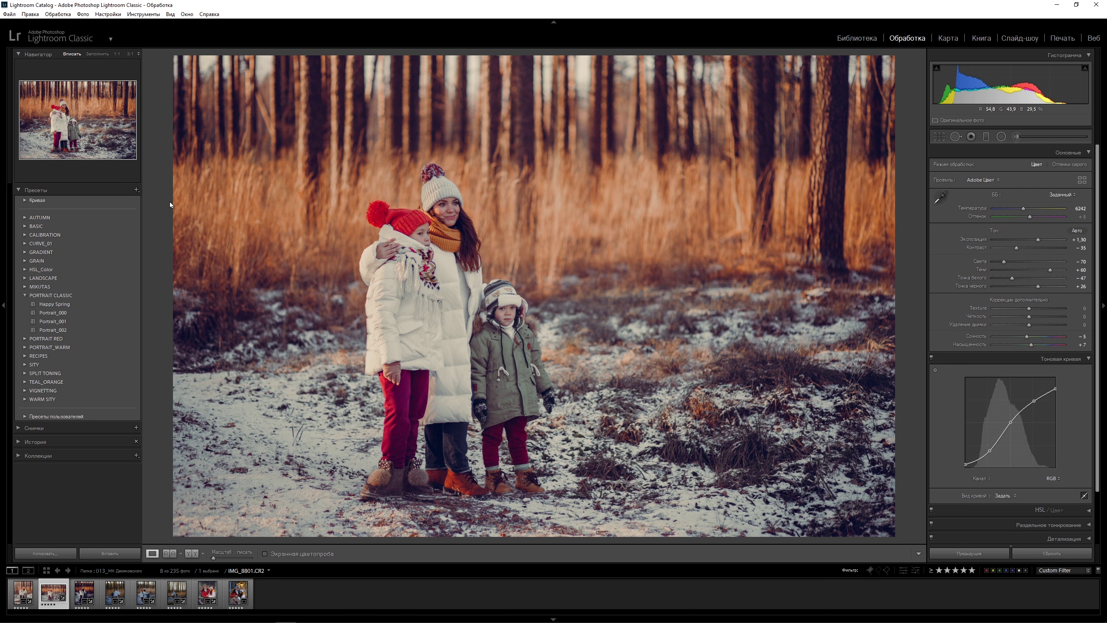
# Step: Save the second photo's grade as preset 'Happy Spring_01' in PORTRAIT CLASSIC
pyautogui.click(136, 191)
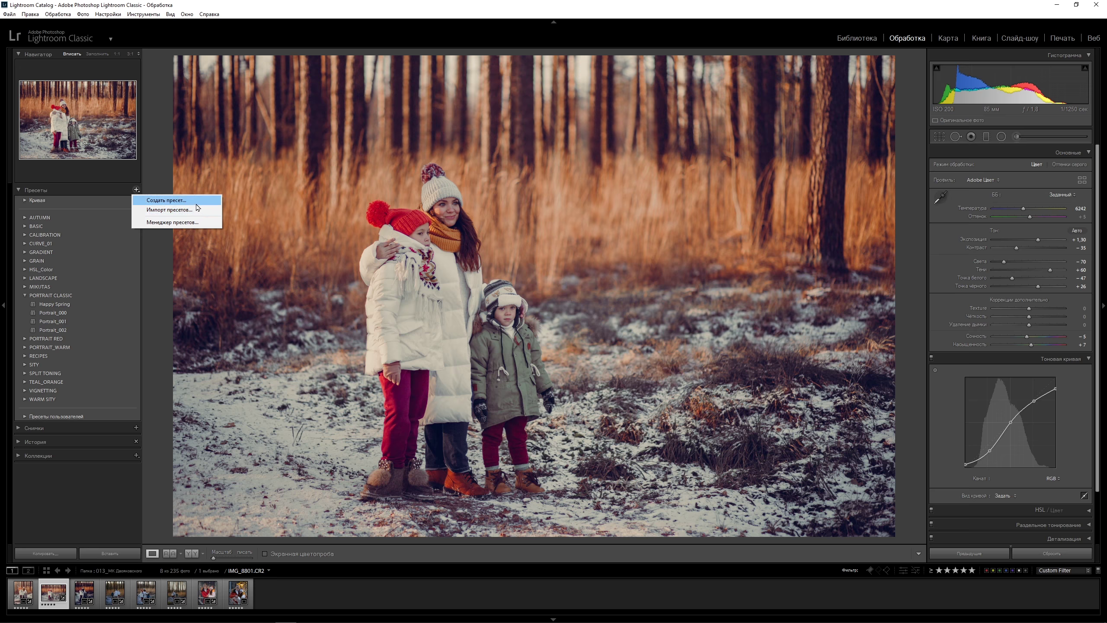
pyautogui.click(157, 200)
pyautogui.write('Happy Spring')
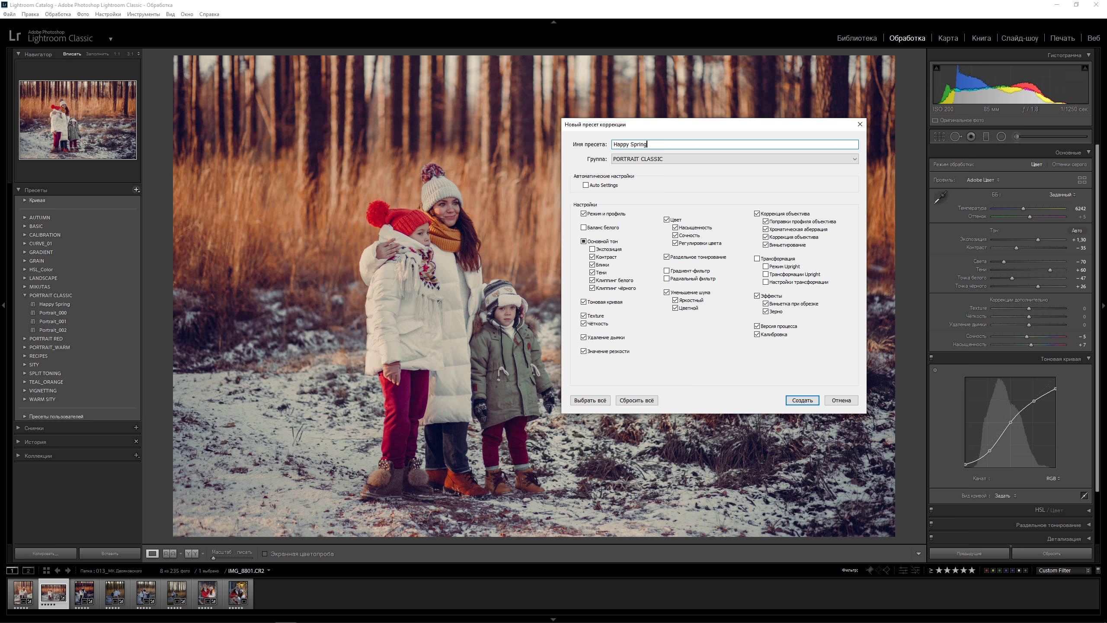
pyautogui.write('_01')
pyautogui.click(802, 401)
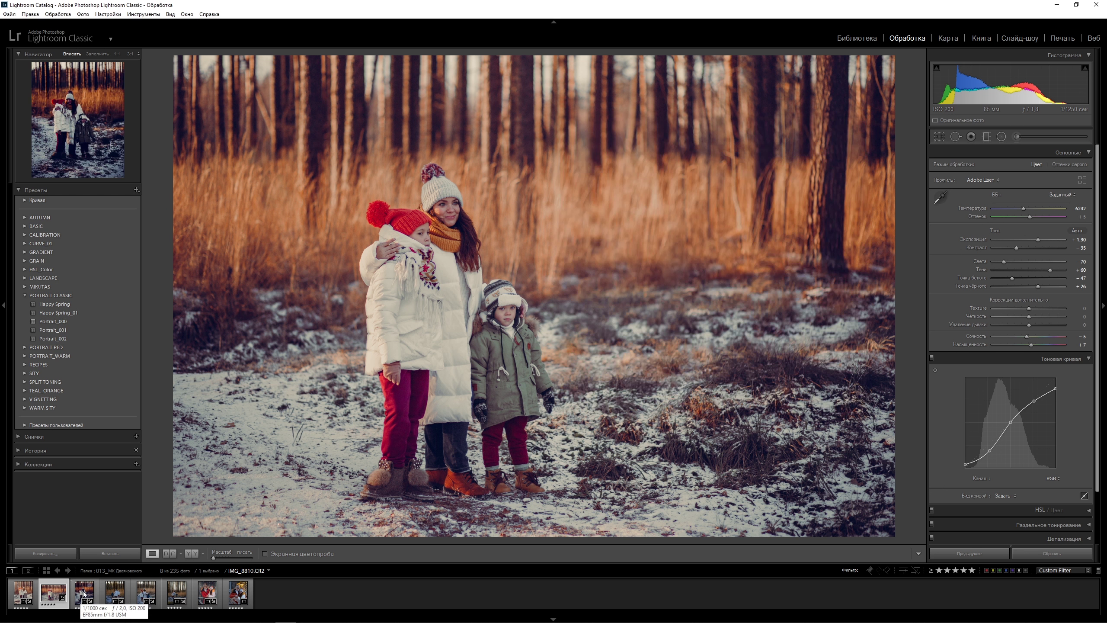
# Step: Apply Happy Spring_01 to the third photo, set exposure +0.82 and temperature 6485, then view before/after
pyautogui.click(84, 592)
pyautogui.click(54, 304)
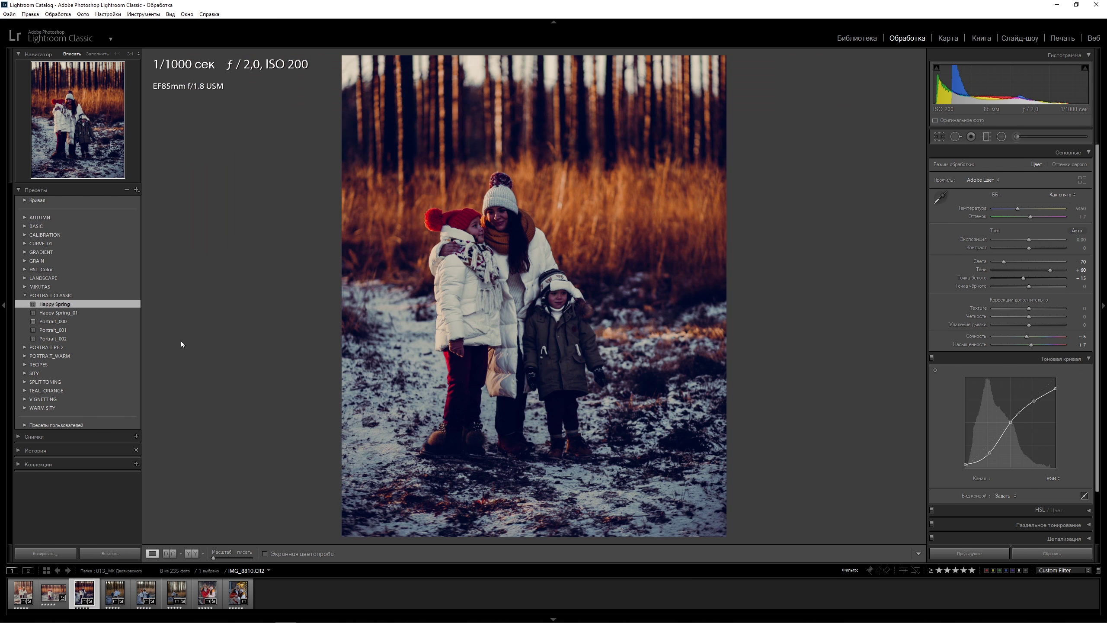
pyautogui.click(84, 312)
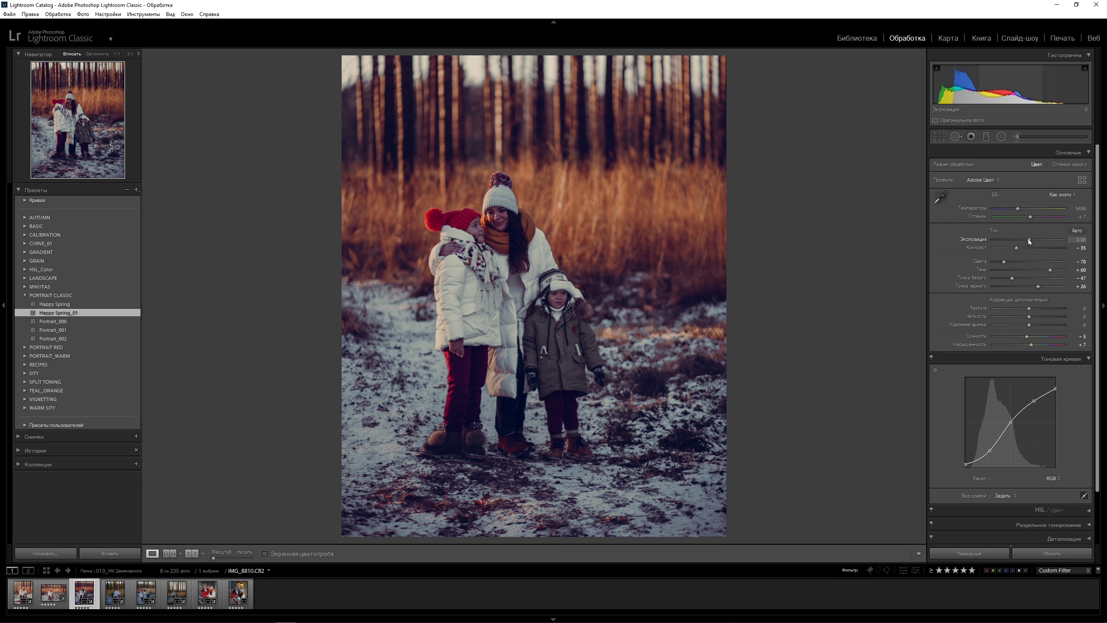
pyautogui.moveTo(1028, 239); pyautogui.dragTo(1035, 239)
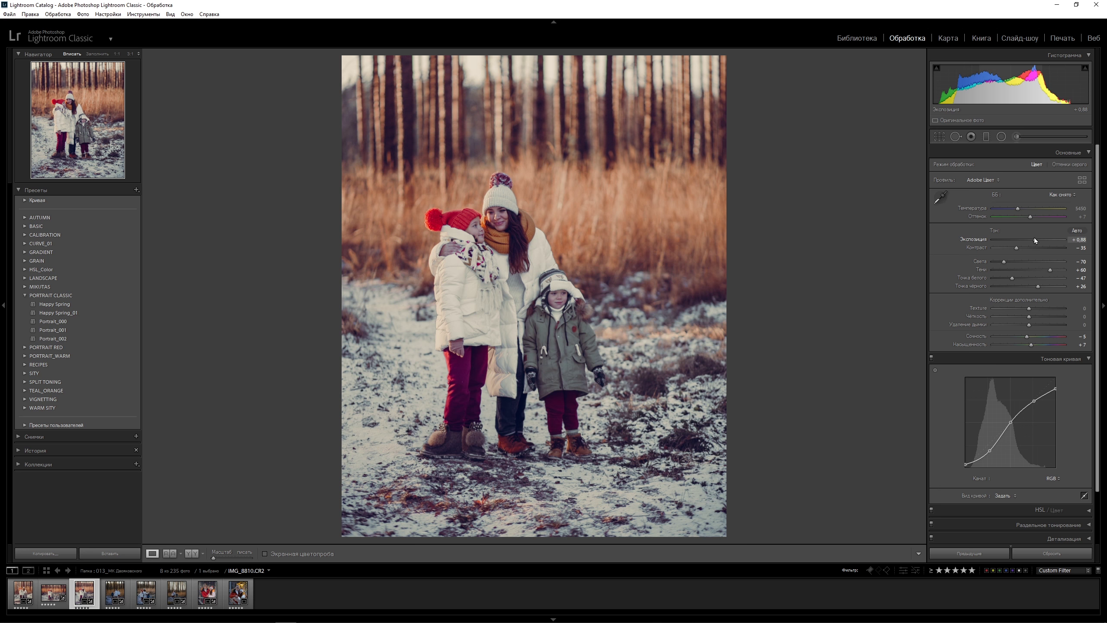
pyautogui.moveTo(1018, 209); pyautogui.dragTo(1025, 208)
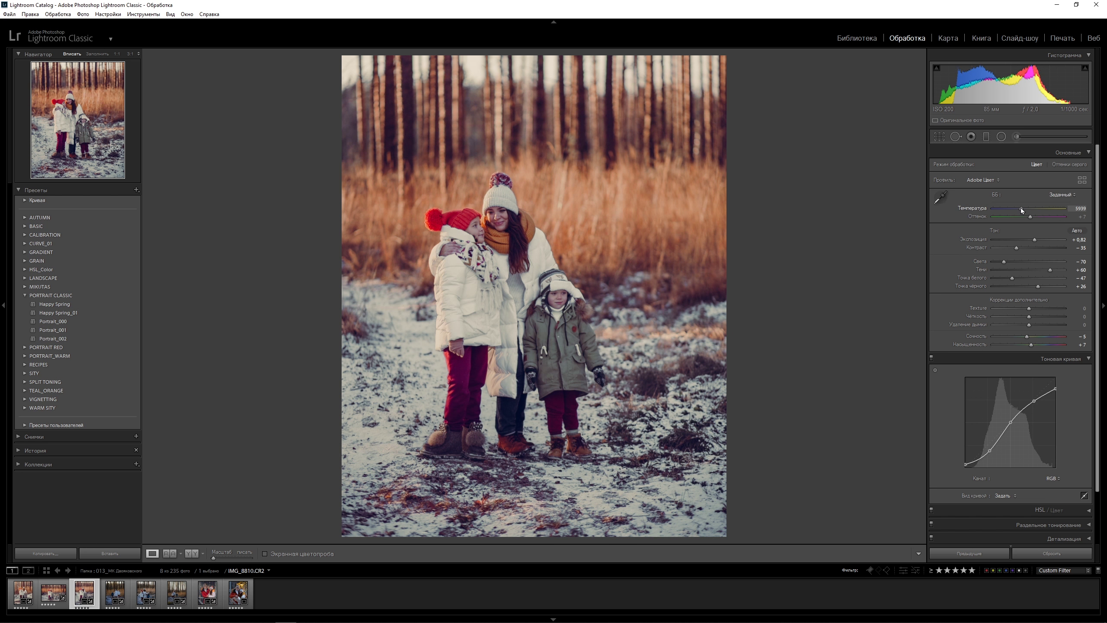
pyautogui.click(195, 555)
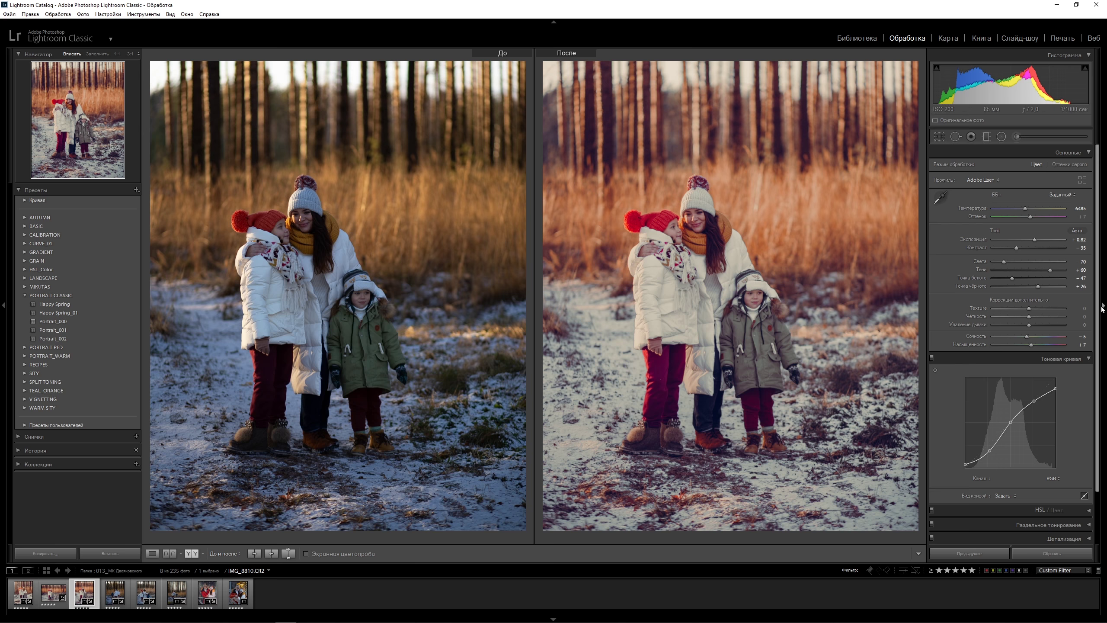
# Step: Raise the HSL Blue luminance to lighten the blue tones
pyautogui.scroll(-2, 1098, 308)
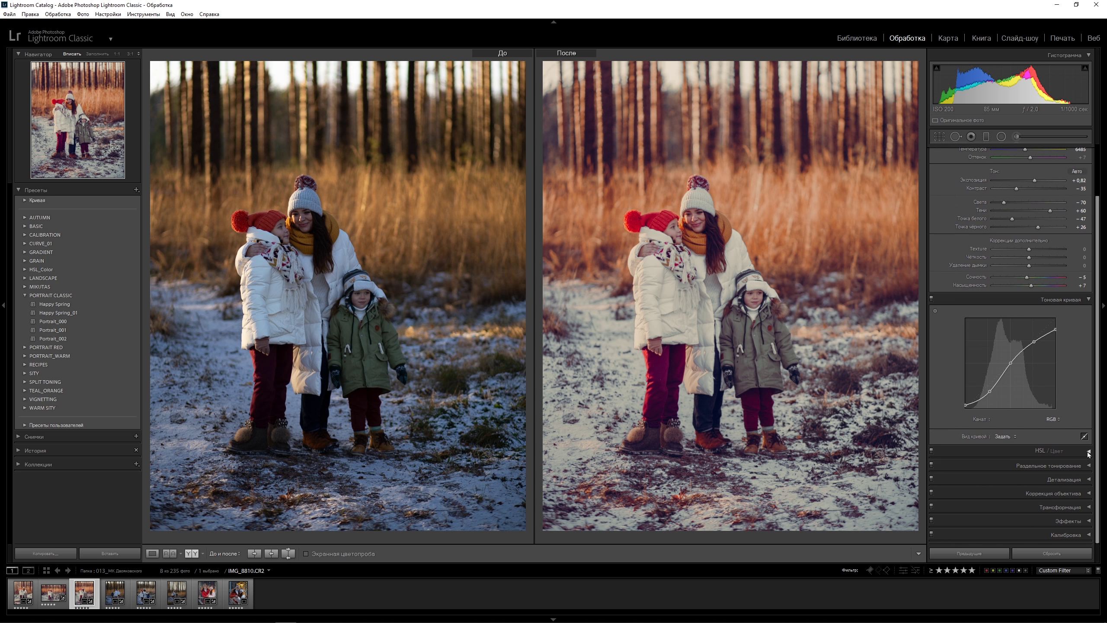
pyautogui.scroll(-5, 1089, 455)
pyautogui.moveTo(1046, 518); pyautogui.dragTo(1060, 520)
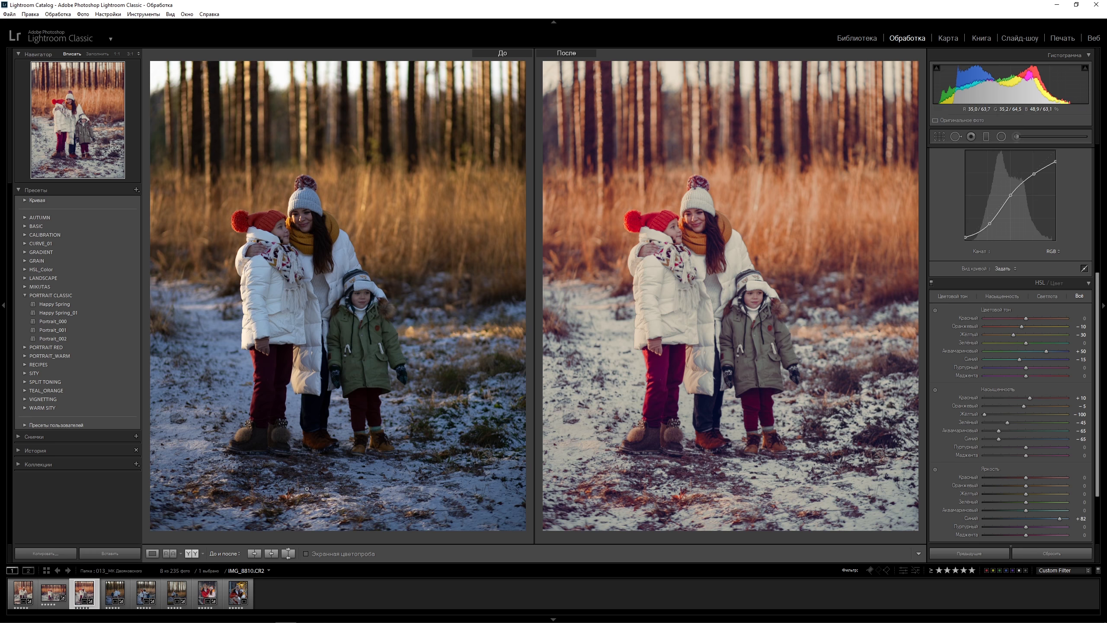
# Step: Open the family-walking-away photo in Loupe view and start renaming the Happy Spring preset
pyautogui.click(152, 553)
pyautogui.click(110, 592)
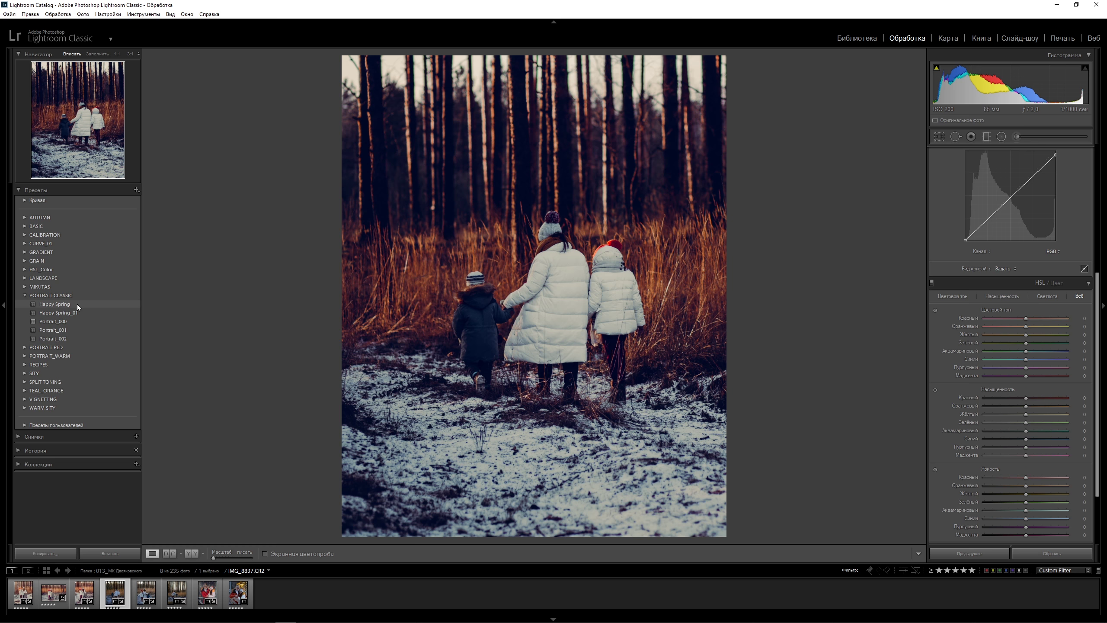
pyautogui.rightClick(77, 305)
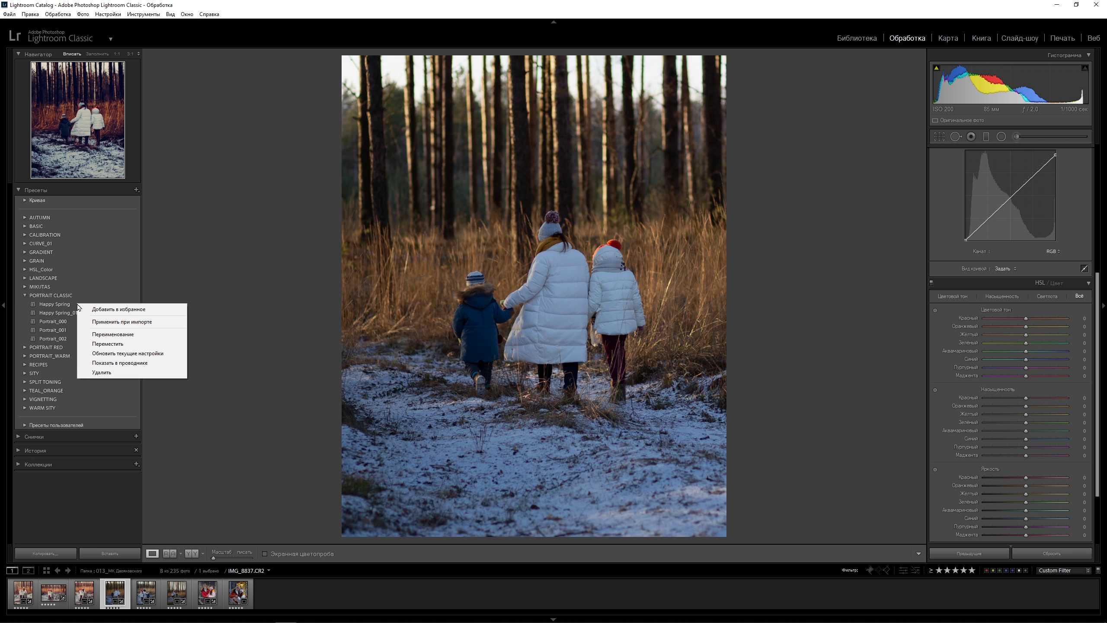
pyautogui.click(105, 334)
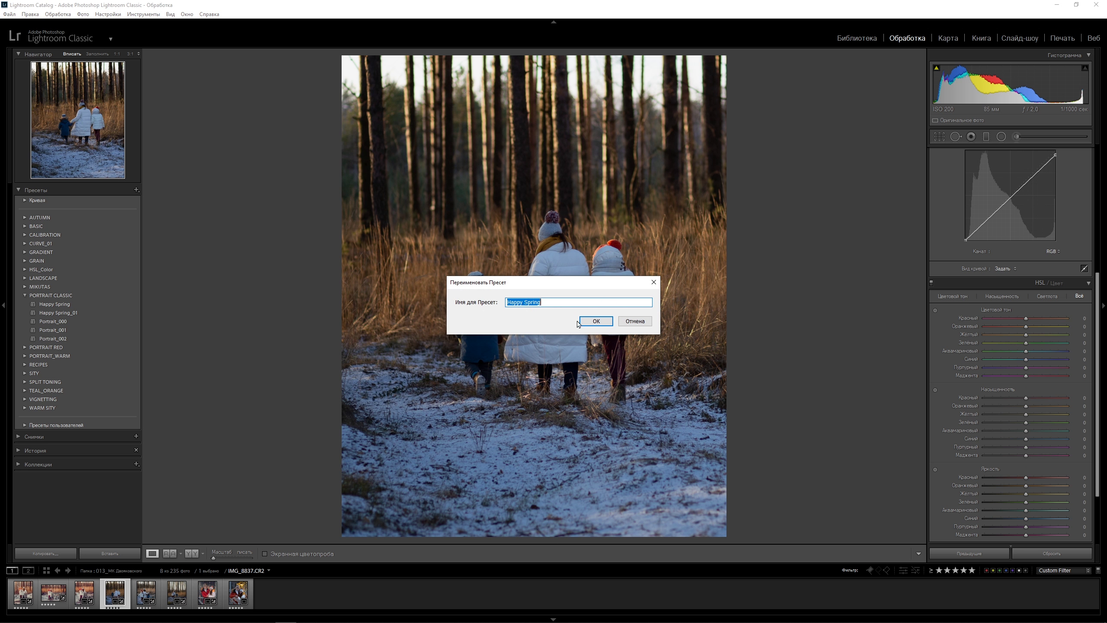
# Step: Rename the preset to 'Happy Spring_contr' and apply Happy Spring_01 to the photo
pyautogui.press('End')
pyautogui.write('_con')
pyautogui.click(604, 325)
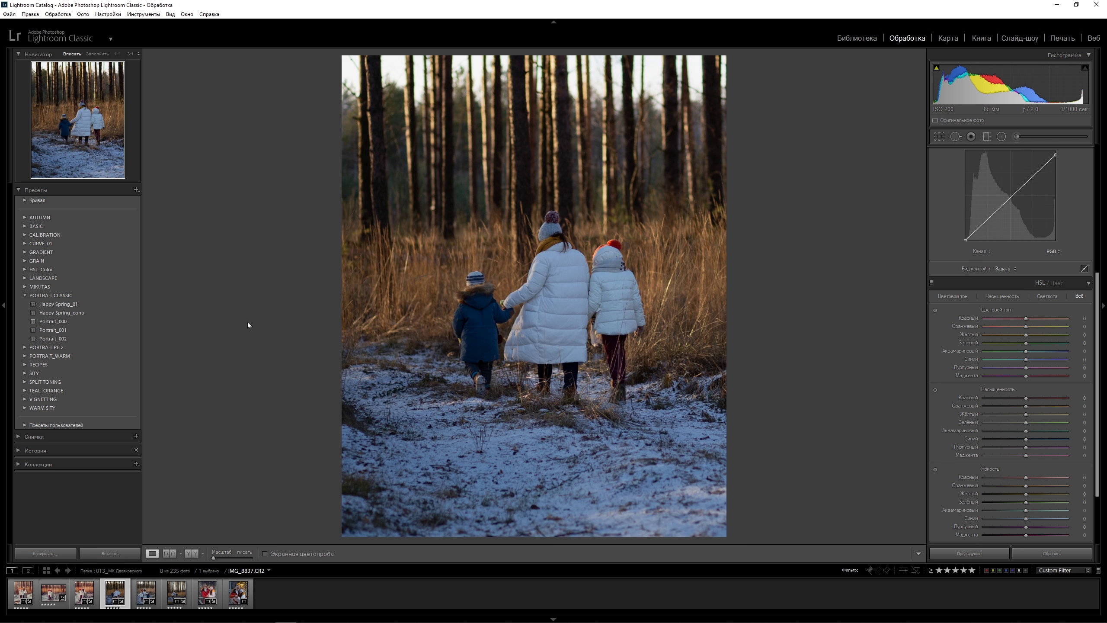
pyautogui.click(68, 305)
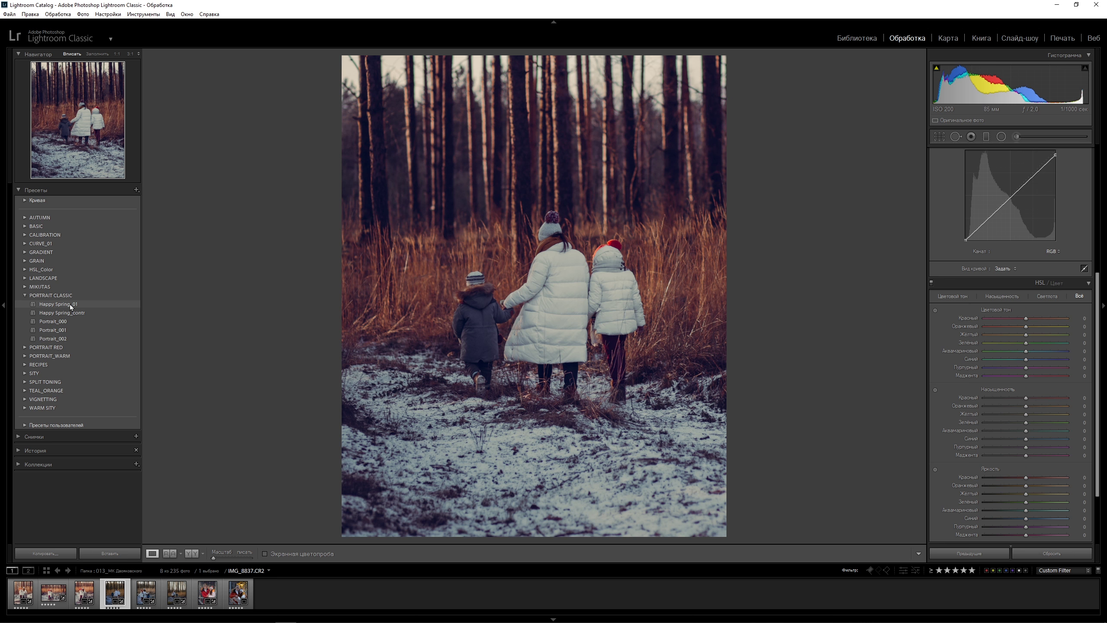
pyautogui.click(70, 304)
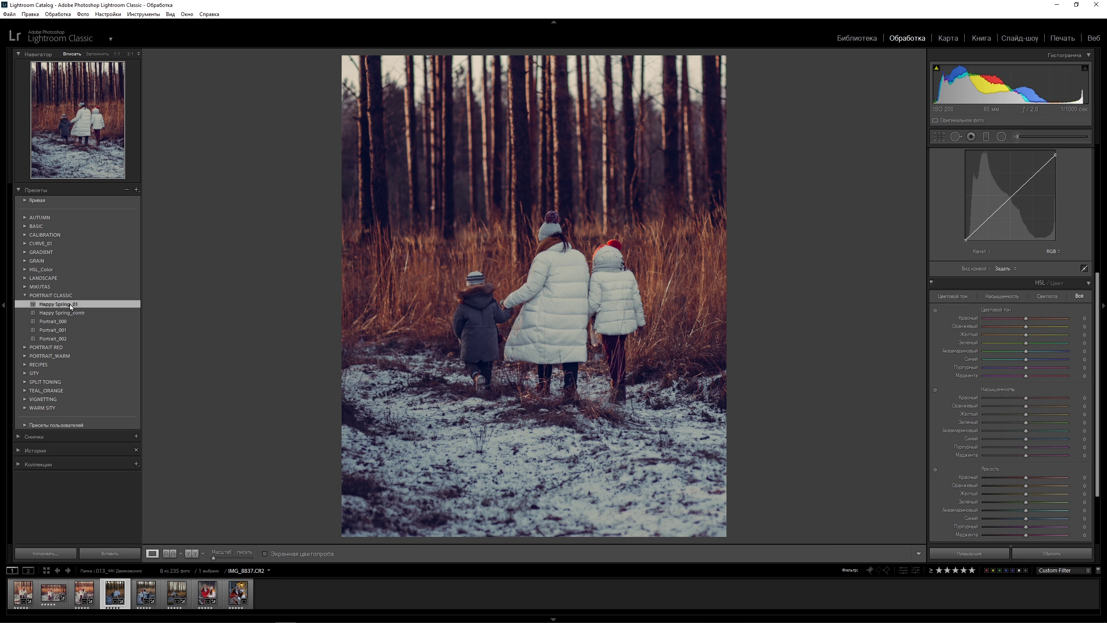
# Step: Set exposure 0,4 and temperature 5900, slightly darken the tone-curve shadows, then compare before/after
pyautogui.write('0,4')
pyautogui.press('Return')
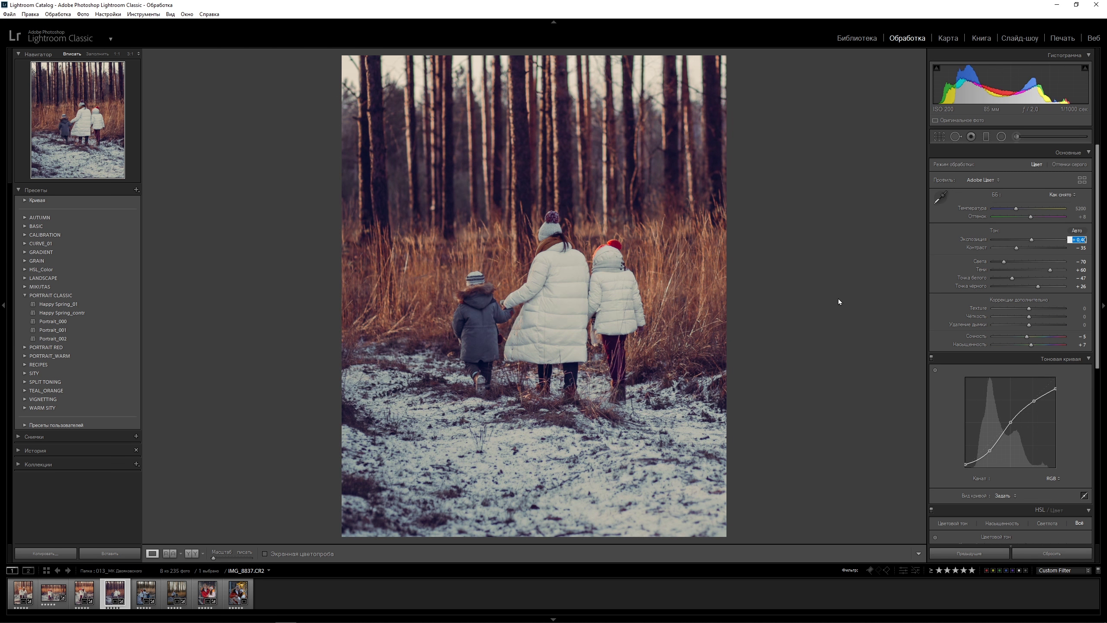
pyautogui.hotkey('shift', 'Tab')
pyautogui.hotkey('shift', 'Tab')
pyautogui.write('5350')
pyautogui.press('Return')
pyautogui.write('5900')
pyautogui.press('Return')
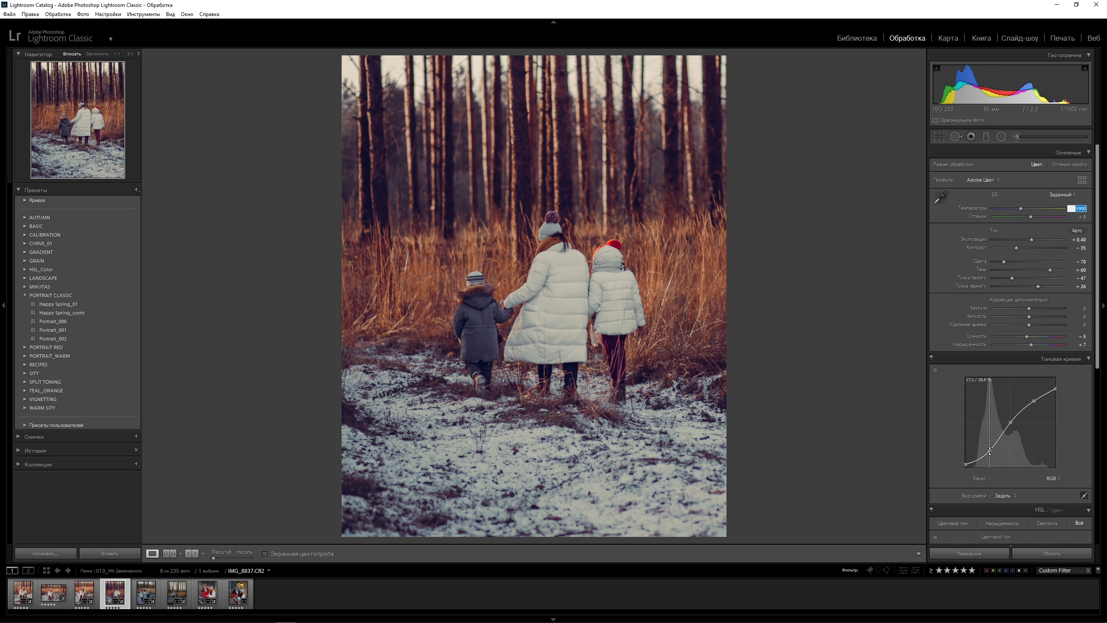
pyautogui.moveTo(990, 452); pyautogui.dragTo(992, 457)
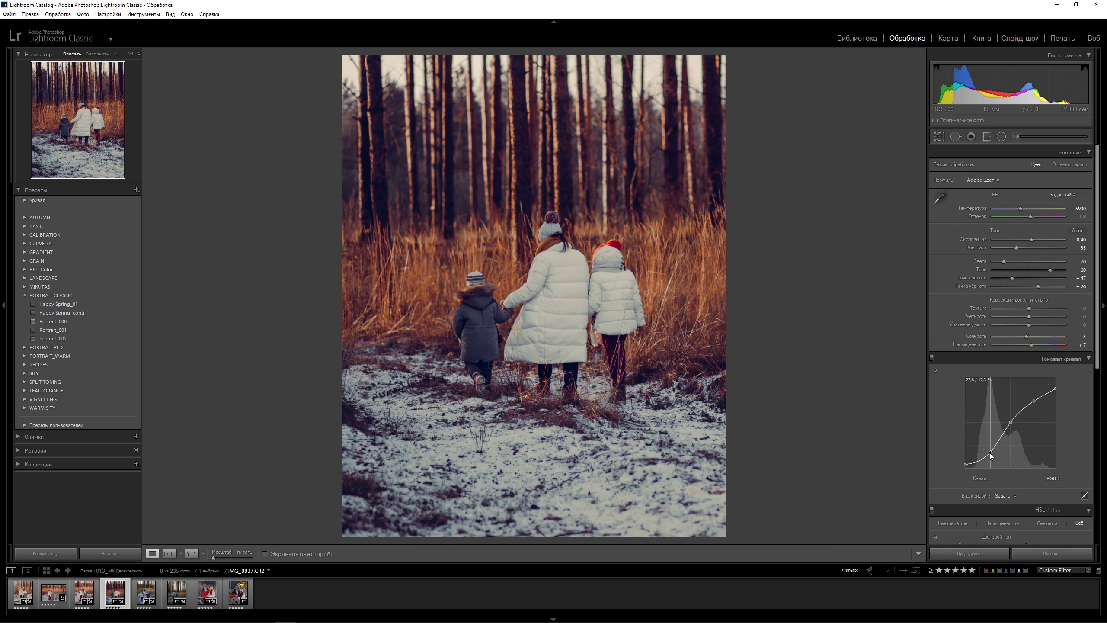
pyautogui.click(192, 553)
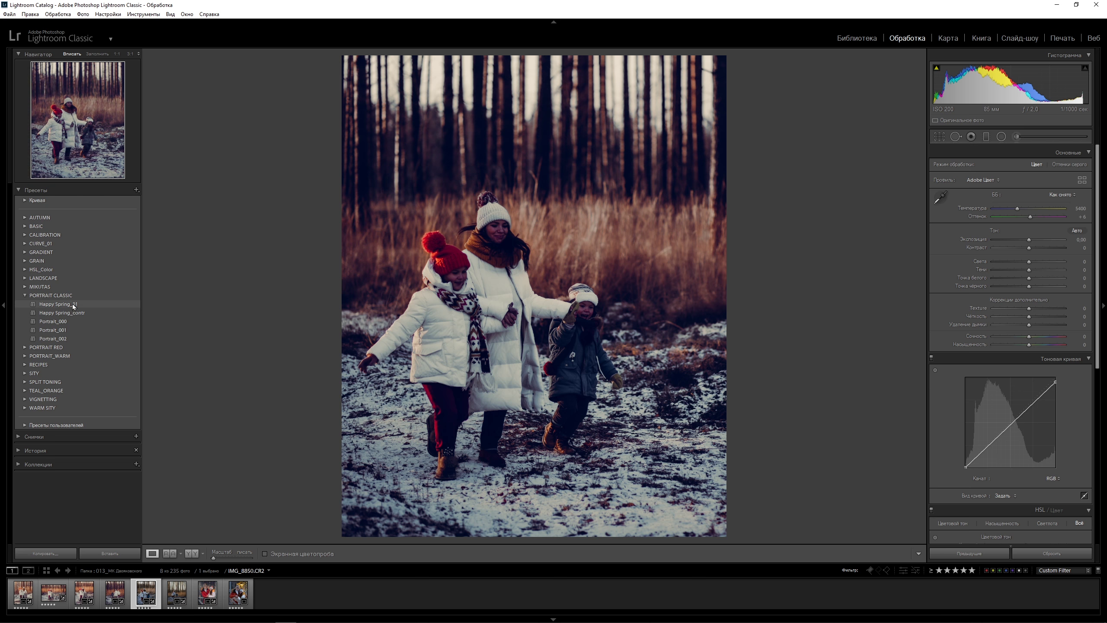
# Step: Apply Happy Spring_01 to IMG_8850 and set exposure to +0,40
pyautogui.click(72, 304)
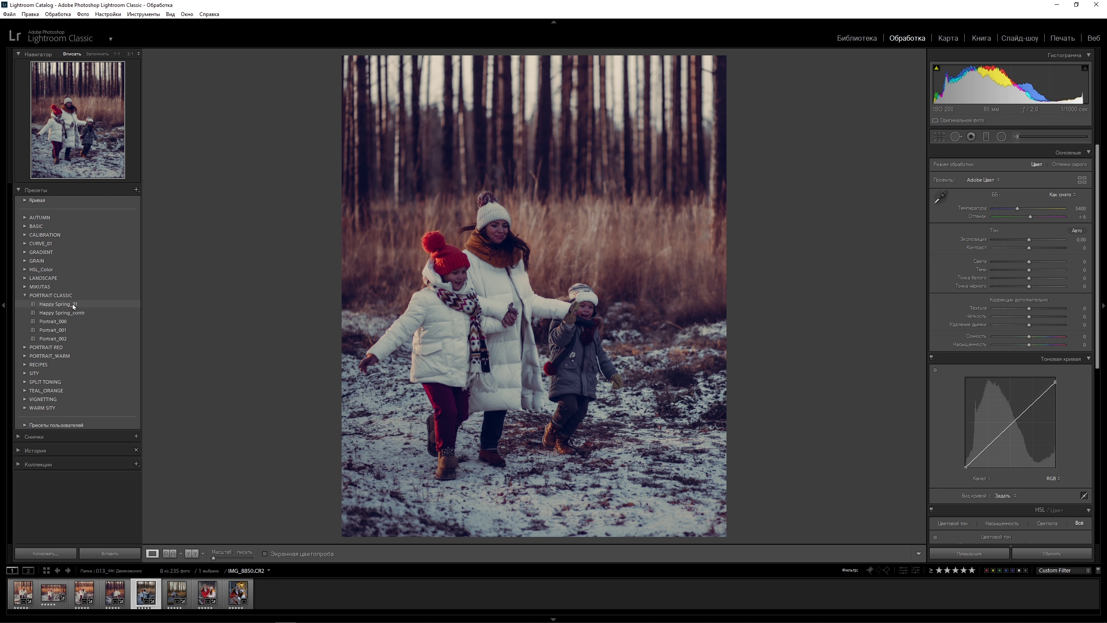
pyautogui.click(73, 304)
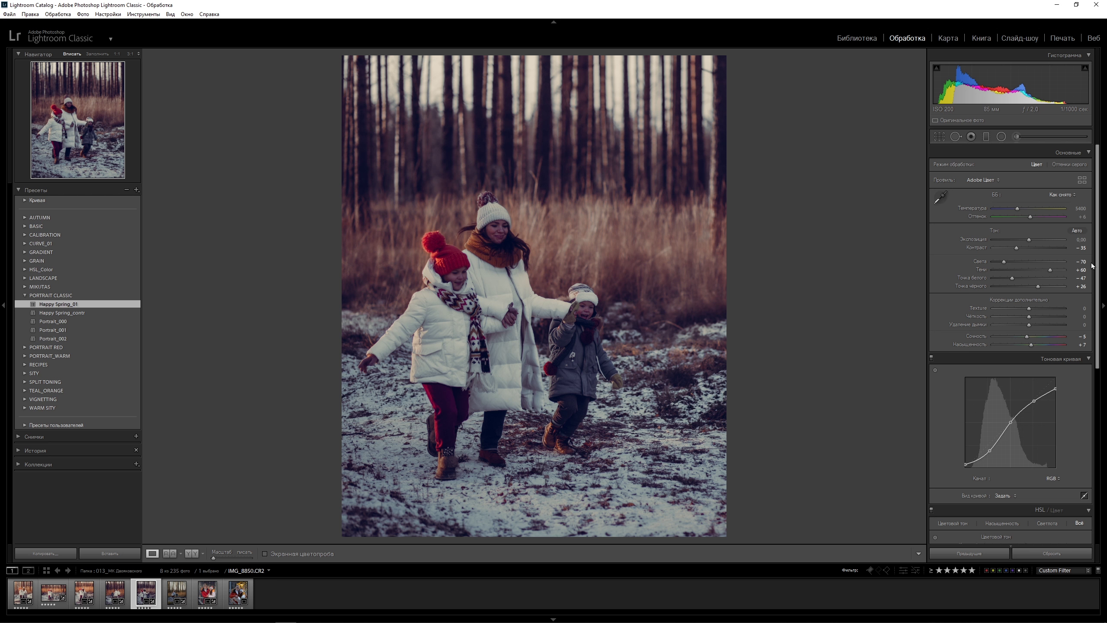
pyautogui.click(1077, 239)
pyautogui.write('0,4')
pyautogui.press('Return')
# Step: Warm the temperature to 6450 and add a point on the tone curve
pyautogui.hotkey('shift', 'Tab')
pyautogui.hotkey('shift', 'Tab')
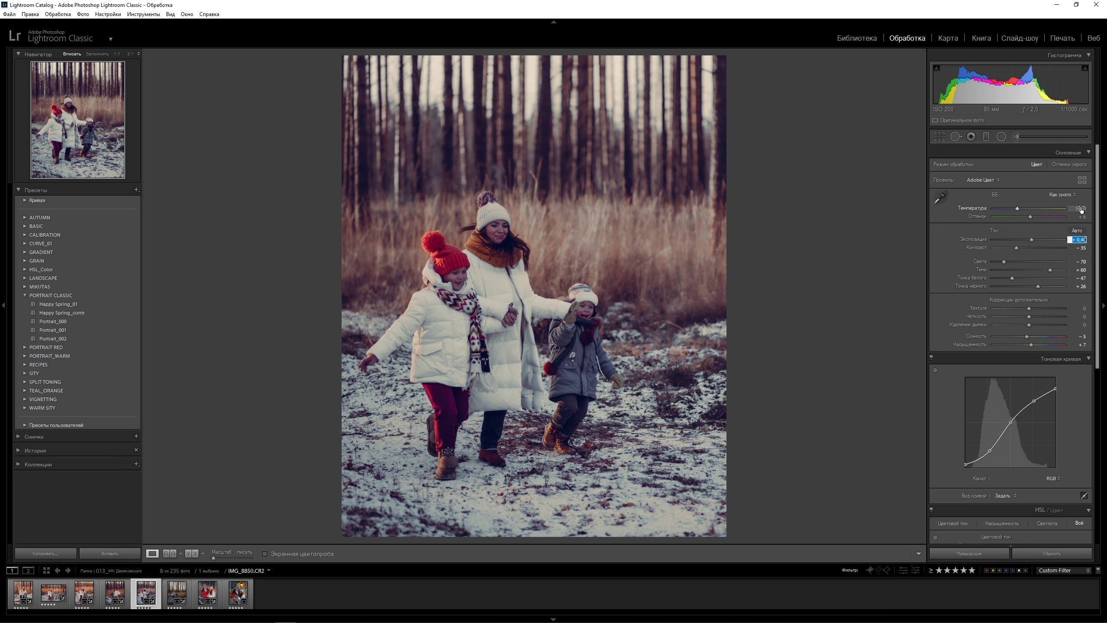
pyautogui.write('5550')
pyautogui.press('Return')
pyautogui.write('6050')
pyautogui.press('Return')
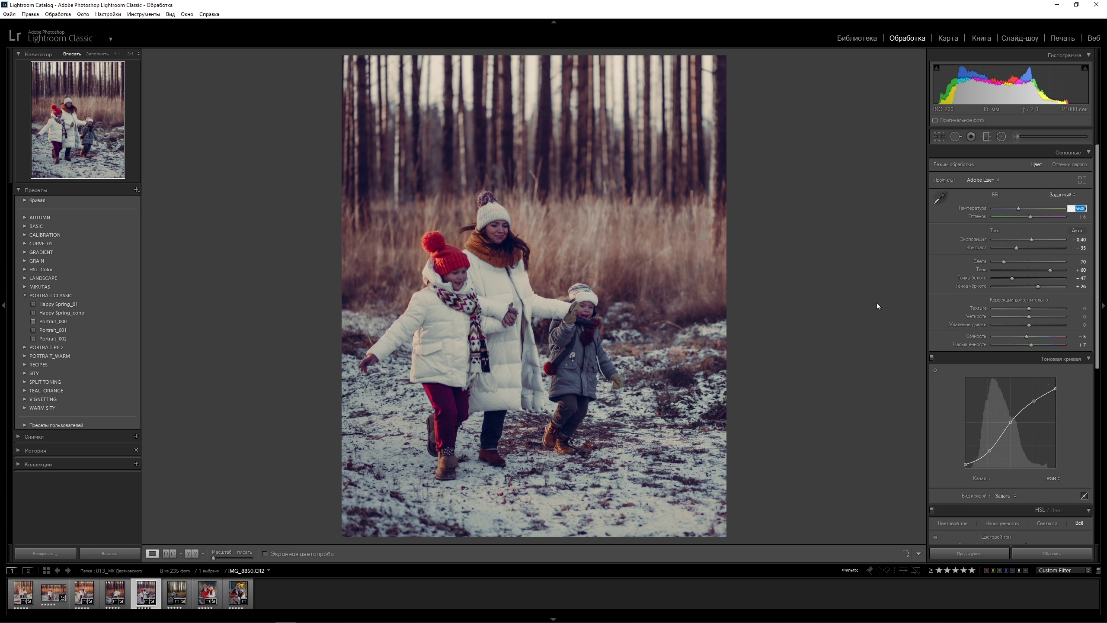
pyautogui.write('6450')
pyautogui.press('Return')
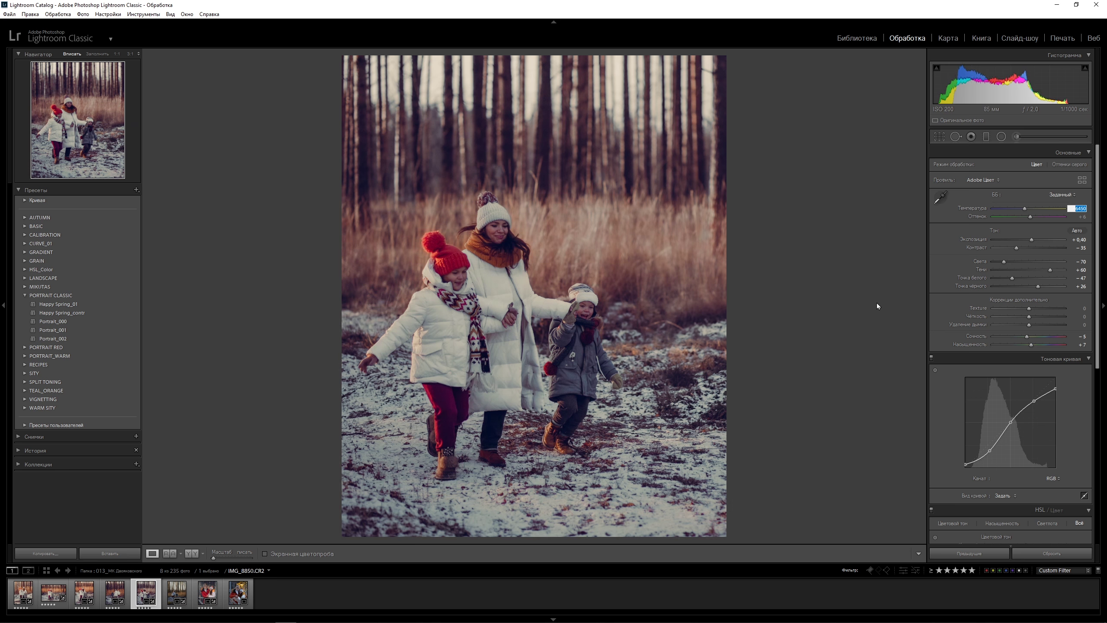
pyautogui.click(991, 451)
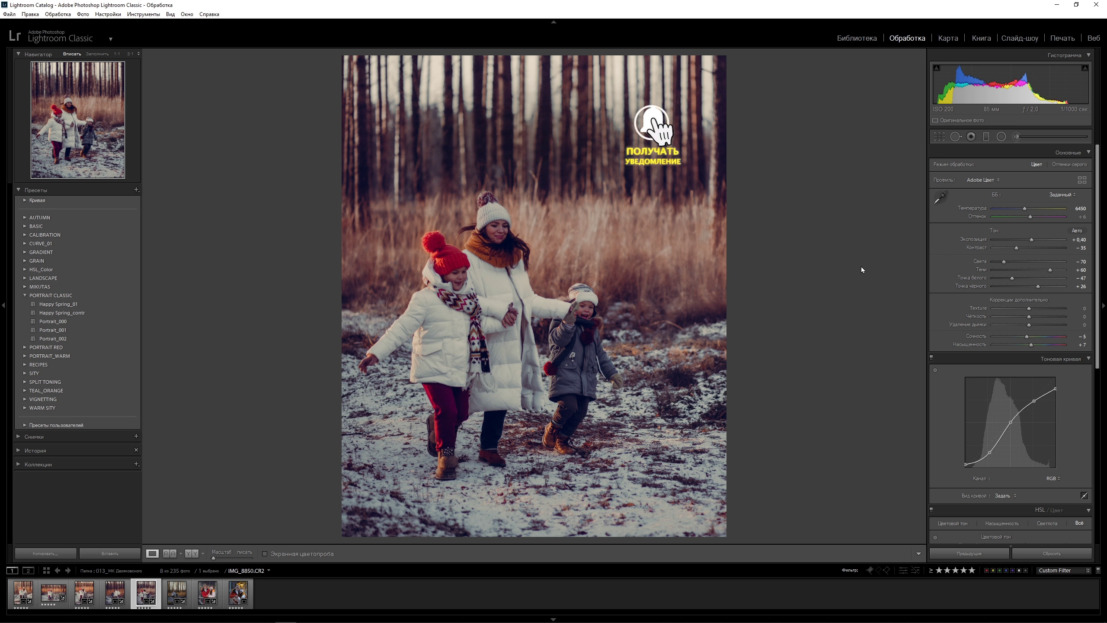
# Step: Add a diagonal graduated filter across the family with exposure 0,80
pyautogui.click(986, 137)
pyautogui.moveTo(403, 180); pyautogui.dragTo(475, 292)
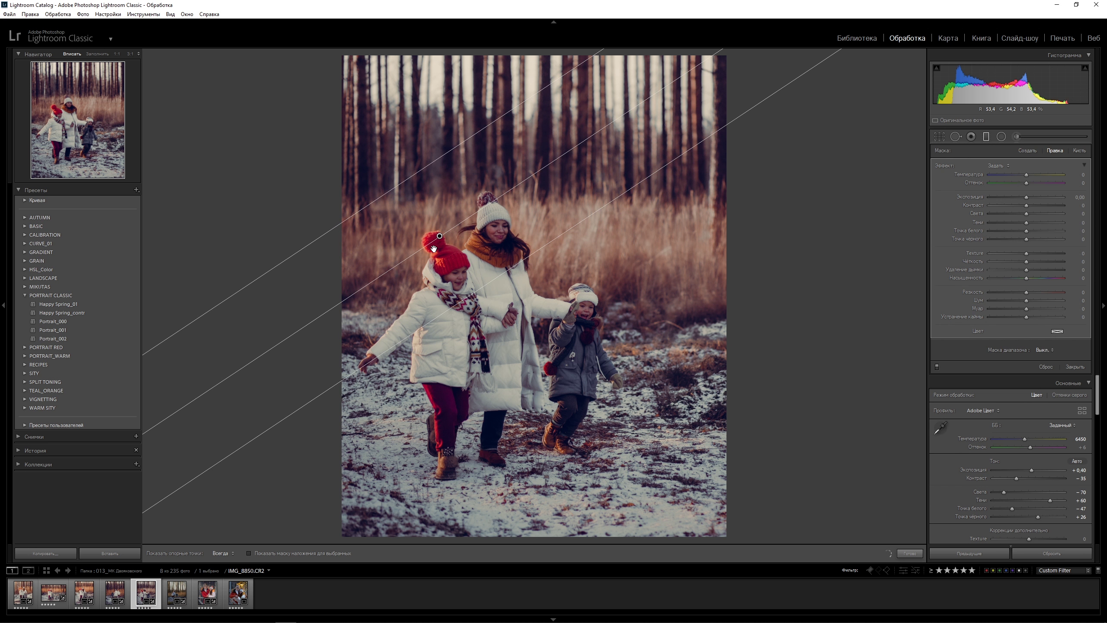
pyautogui.moveTo(440, 236); pyautogui.dragTo(496, 279)
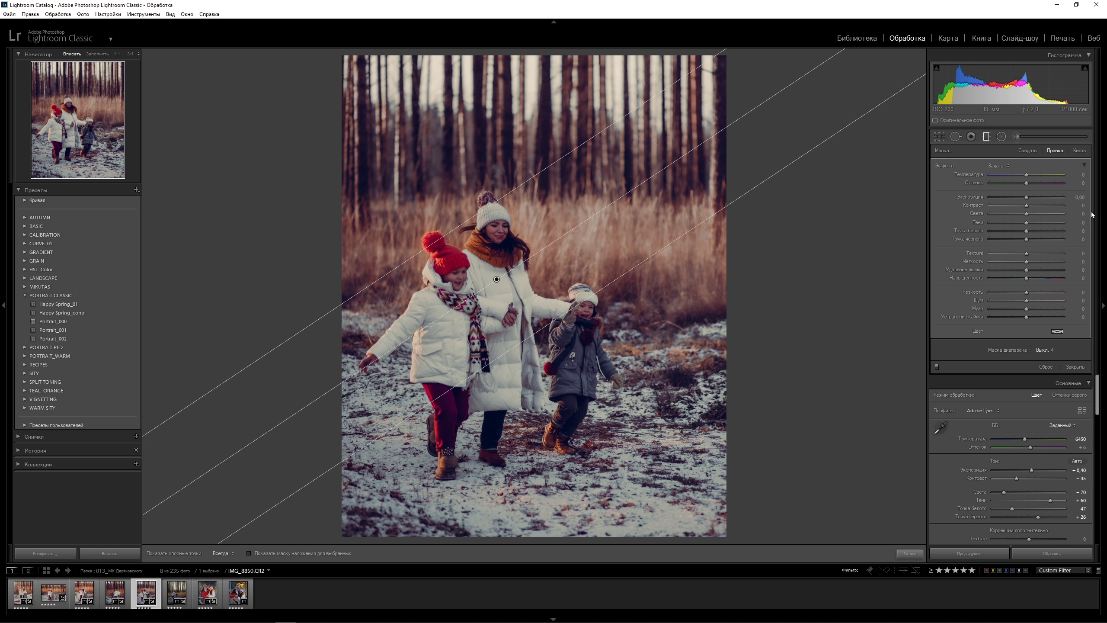
pyautogui.click(1080, 197)
pyautogui.write('0,8')
pyautogui.press('Return')
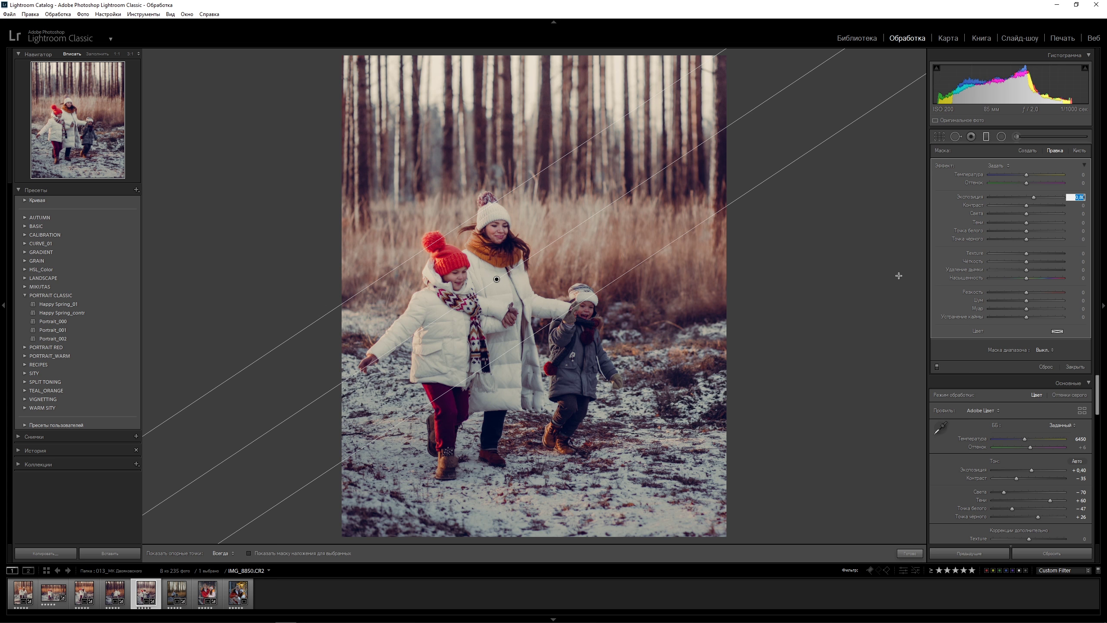
# Step: Duplicate the graduated filter, set it to -0,80 exposure, and move it up-left at a shallower angle
pyautogui.click(497, 280)
pyautogui.rightClick(497, 281)
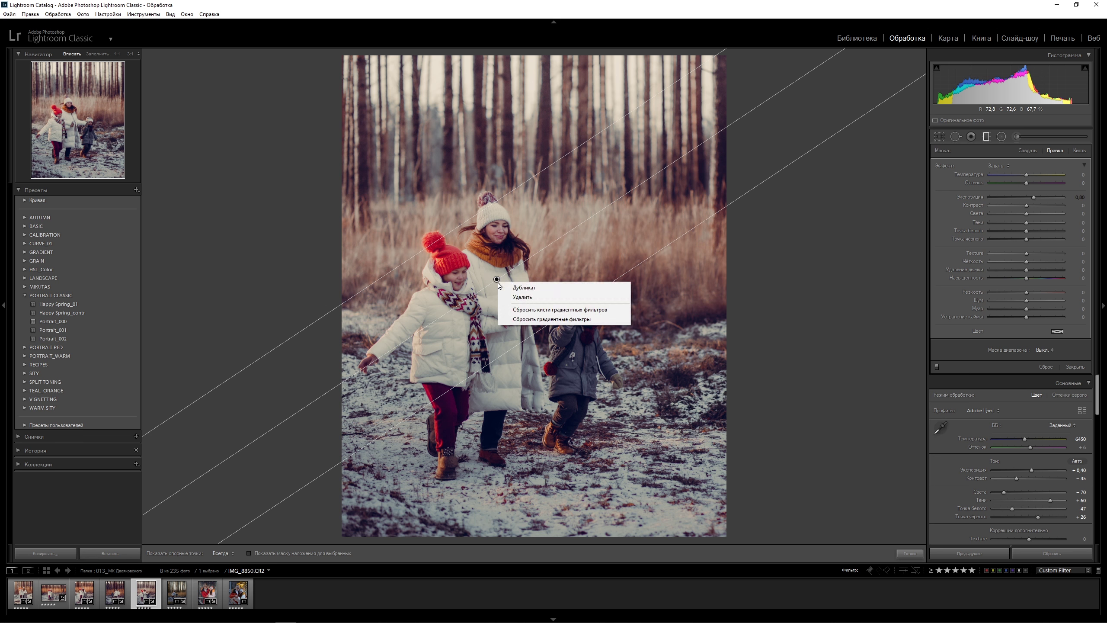
pyautogui.click(547, 290)
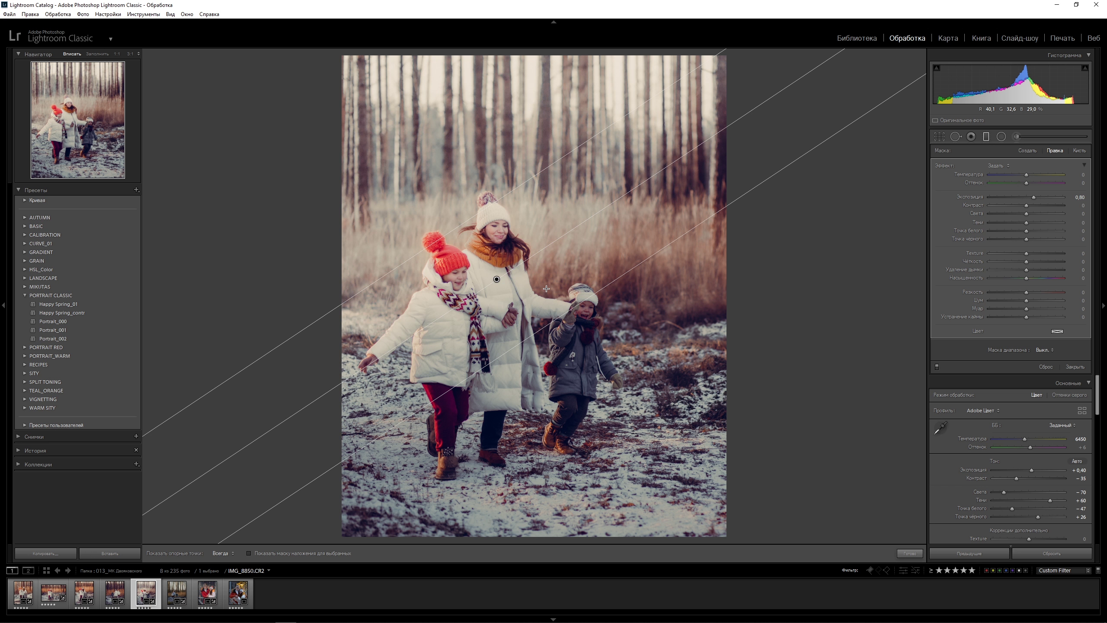
pyautogui.click(1077, 197)
pyautogui.write('-0,8')
pyautogui.press('Return')
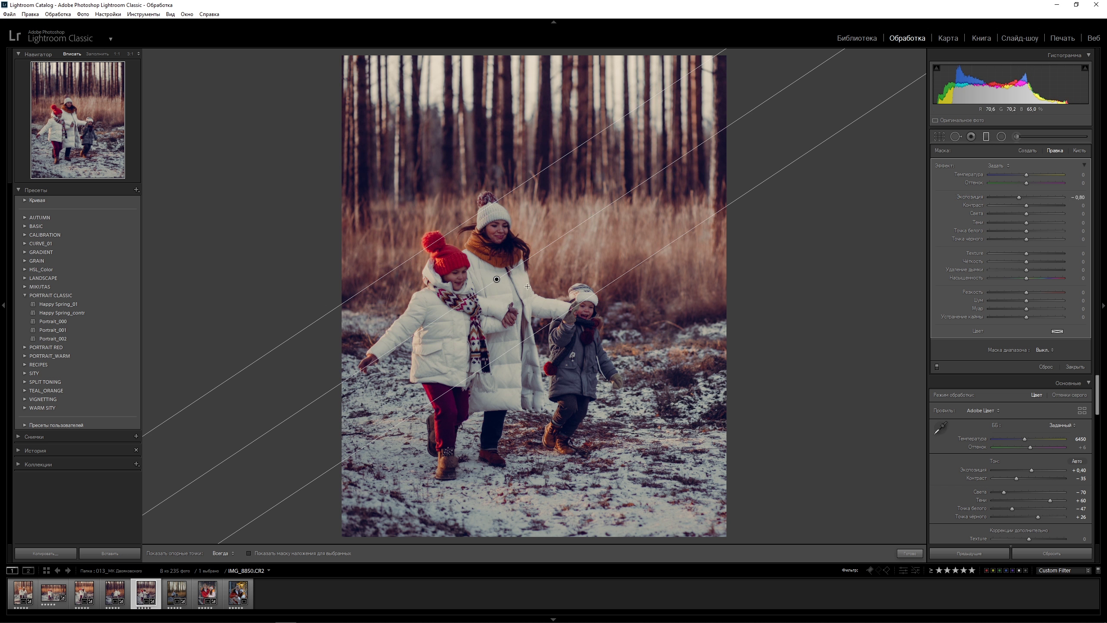
pyautogui.moveTo(497, 279); pyautogui.dragTo(461, 225)
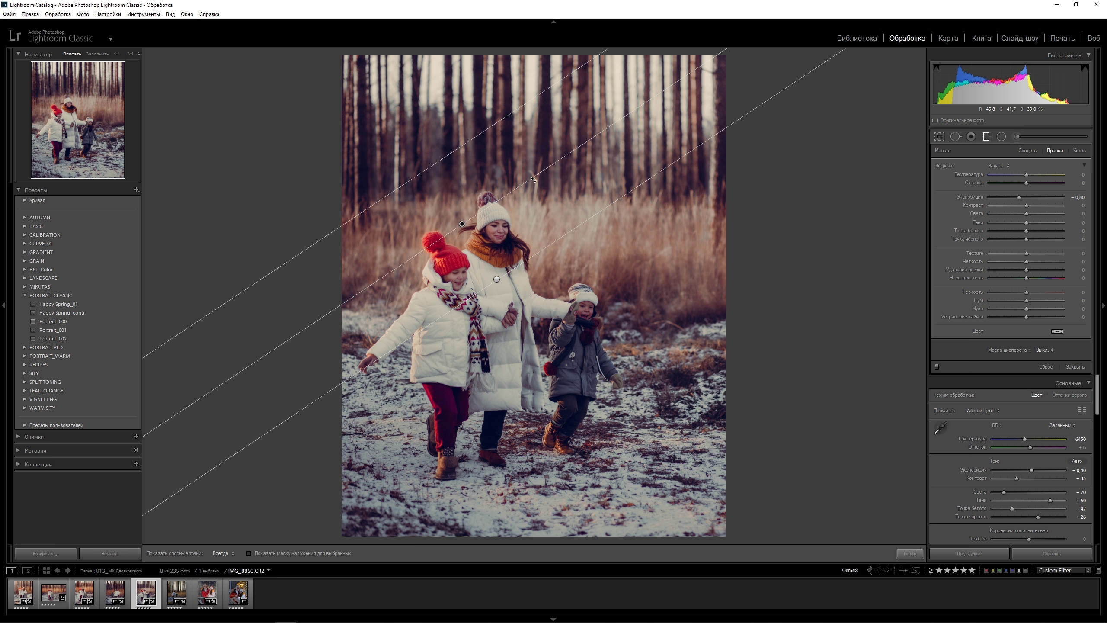
pyautogui.moveTo(529, 179); pyautogui.dragTo(535, 182)
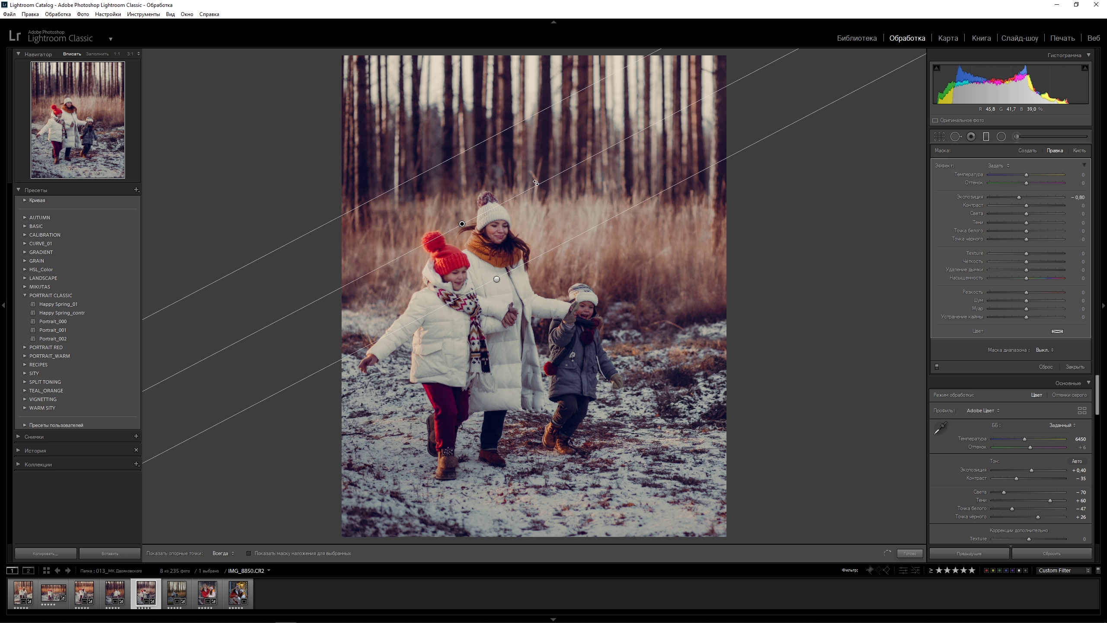
pyautogui.click(767, 284)
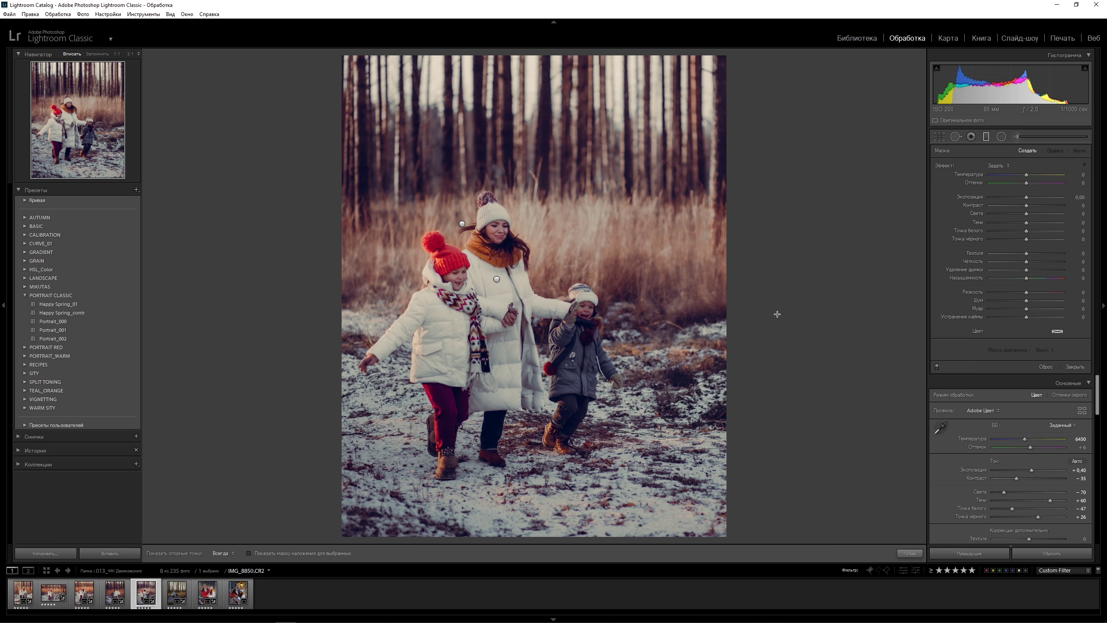
# Step: Toggle the local adjustments to compare, then draw and discard a radial filter around the small child
pyautogui.click(937, 367)
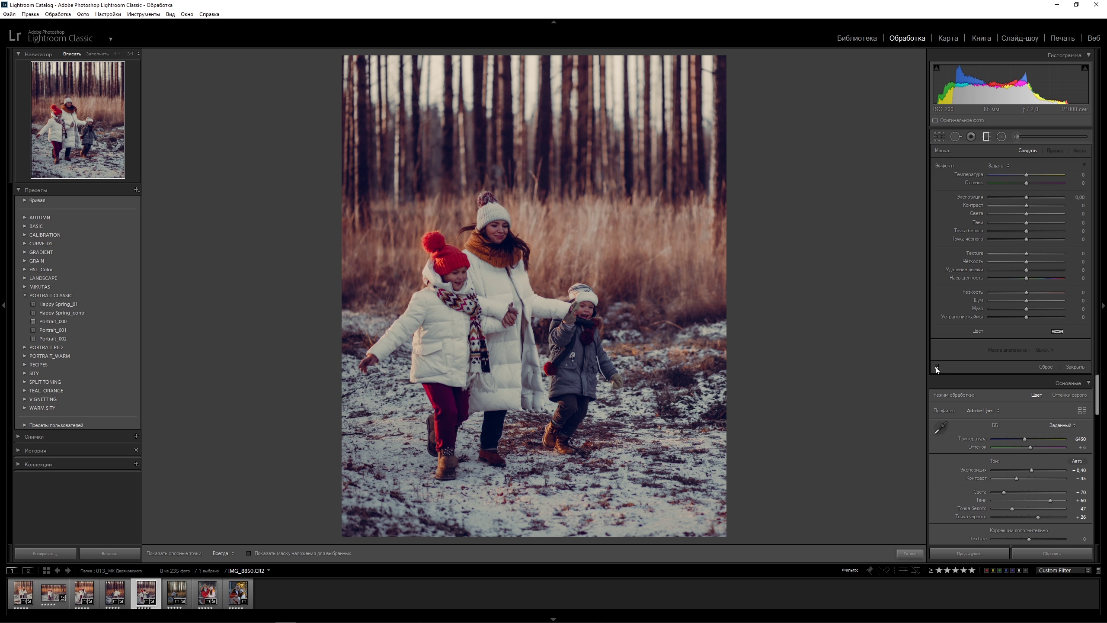
pyautogui.click(937, 367)
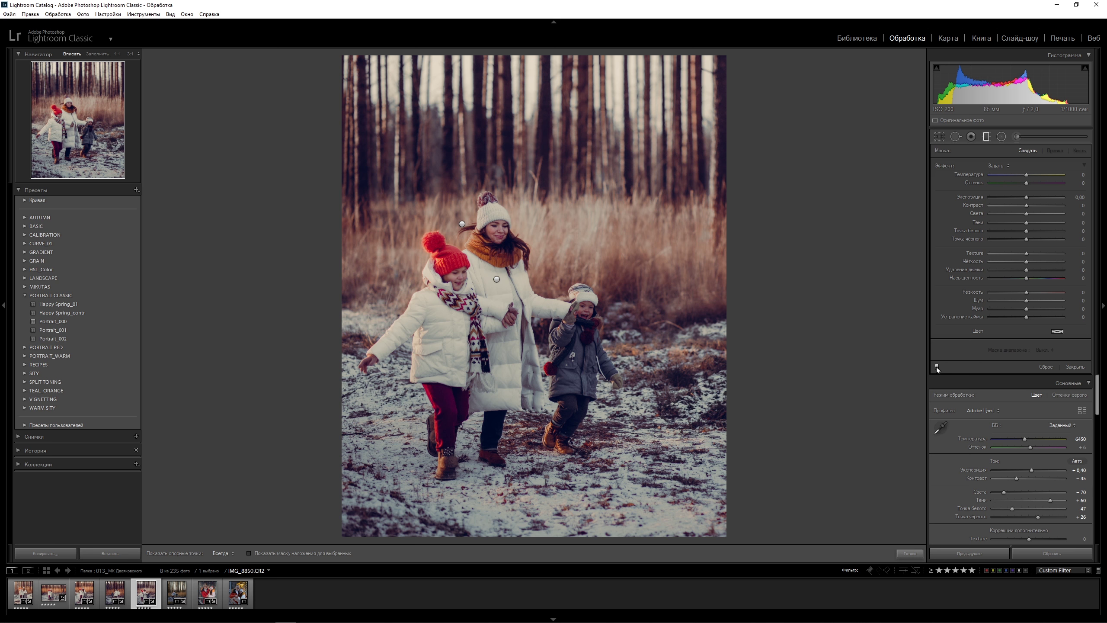
pyautogui.click(1002, 137)
pyautogui.moveTo(577, 311)
pyautogui.mouseDown()
pyautogui.moveTo(601, 339)
pyautogui.moveTo(587, 307)
pyautogui.mouseUp()
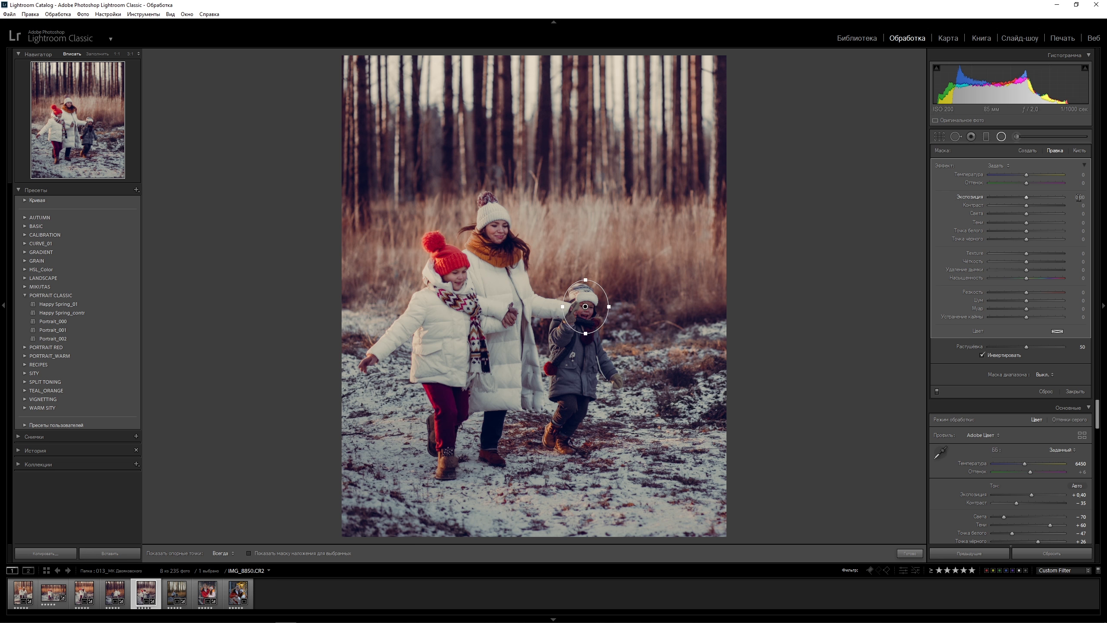
pyautogui.hotkey('shift', 'm')
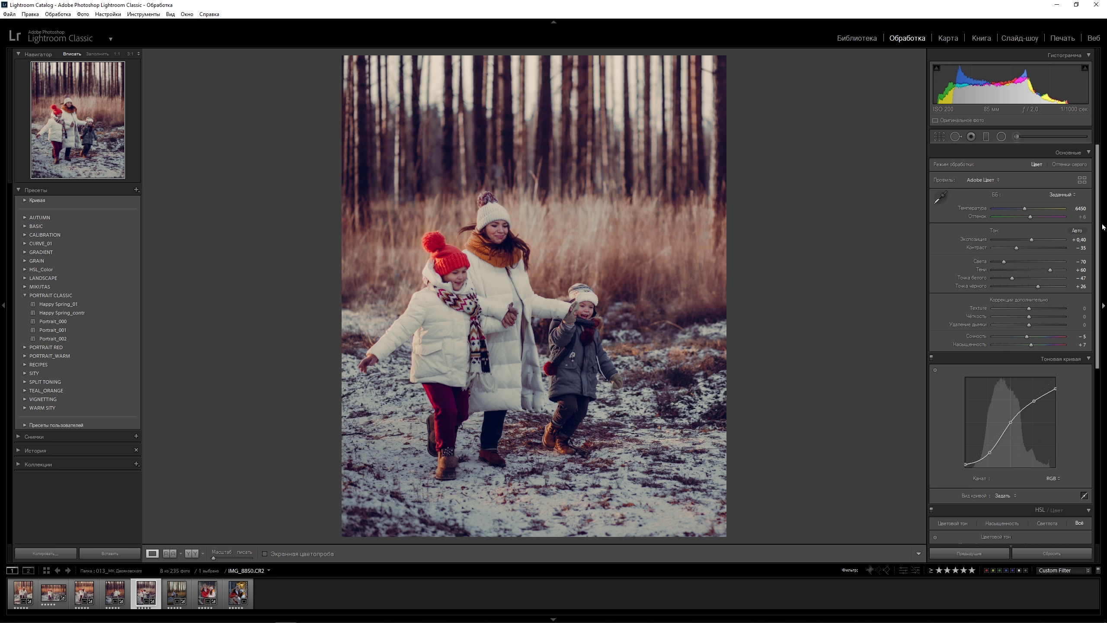
# Step: Raise exposure to +0,60 and set temperature to 7697
pyautogui.press('Up')
pyautogui.press('Up')
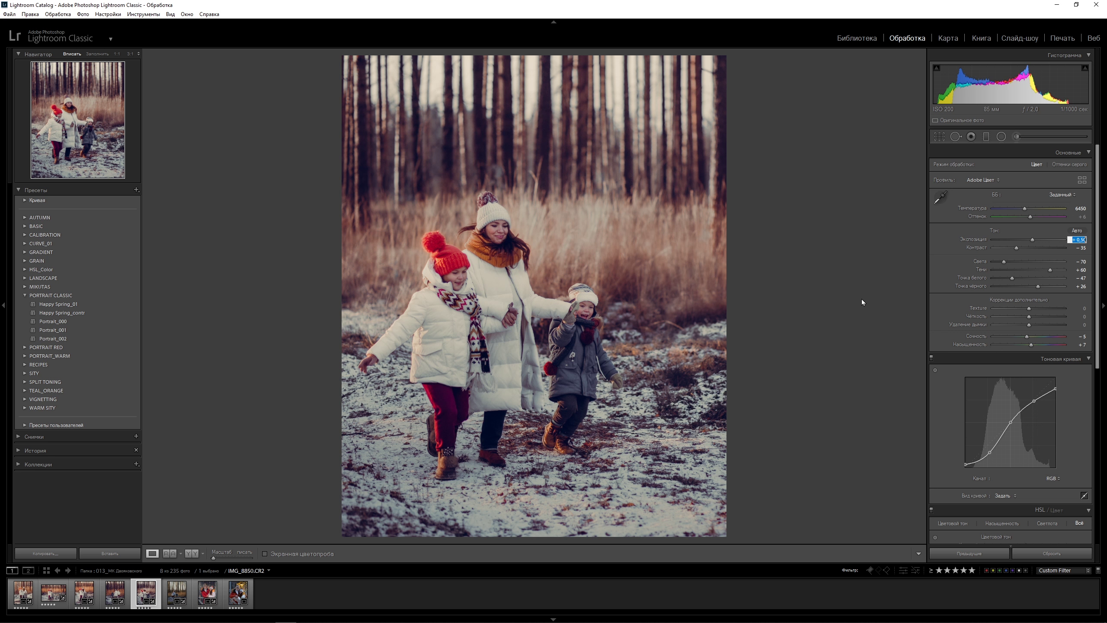
pyautogui.click(1081, 210)
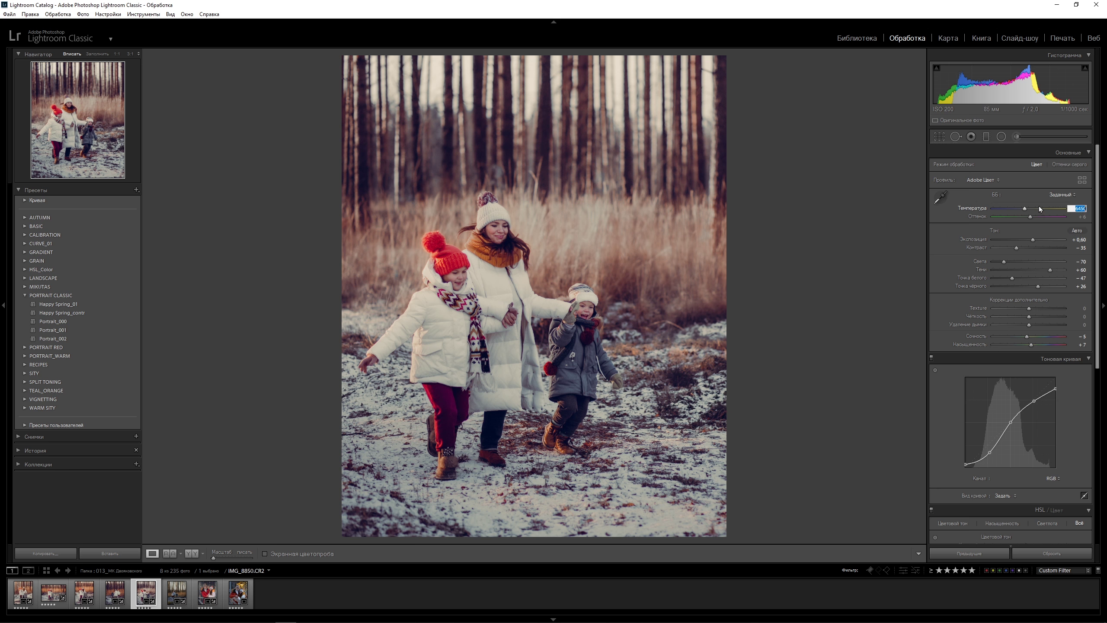
pyautogui.write('7697')
pyautogui.press('Return')
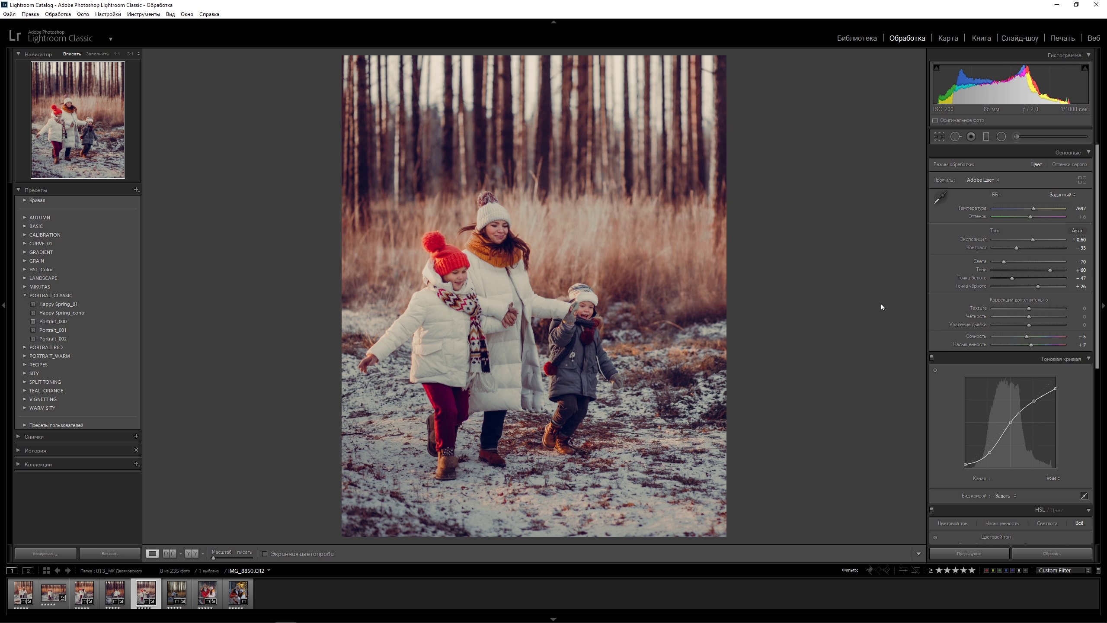
# Step: Show the original and graded running-family photo side by side in Before/After view
pyautogui.click(192, 553)
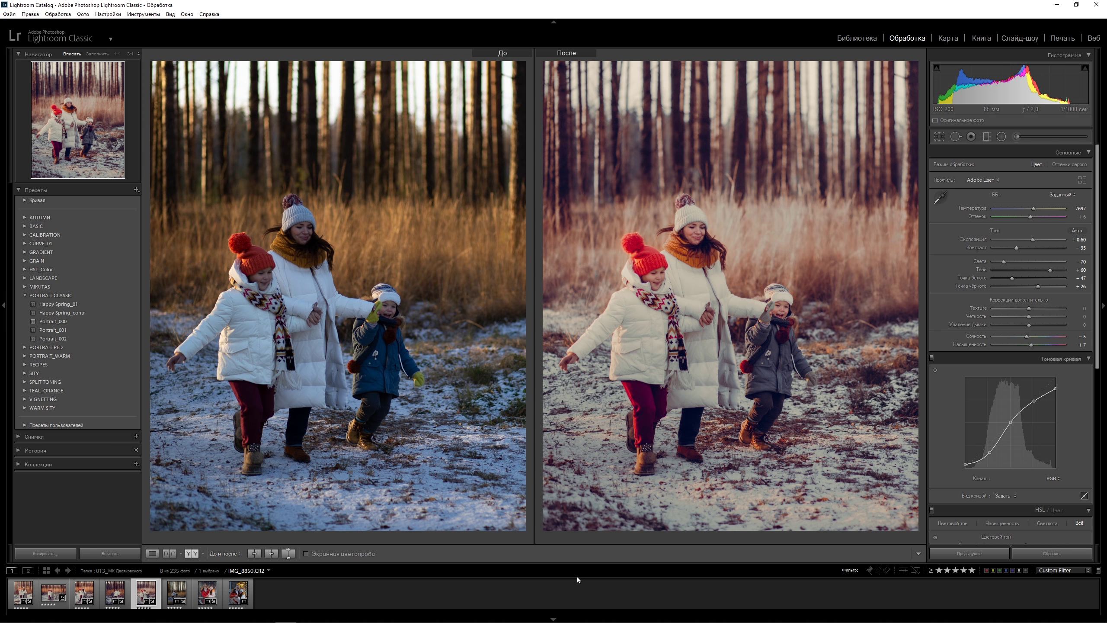